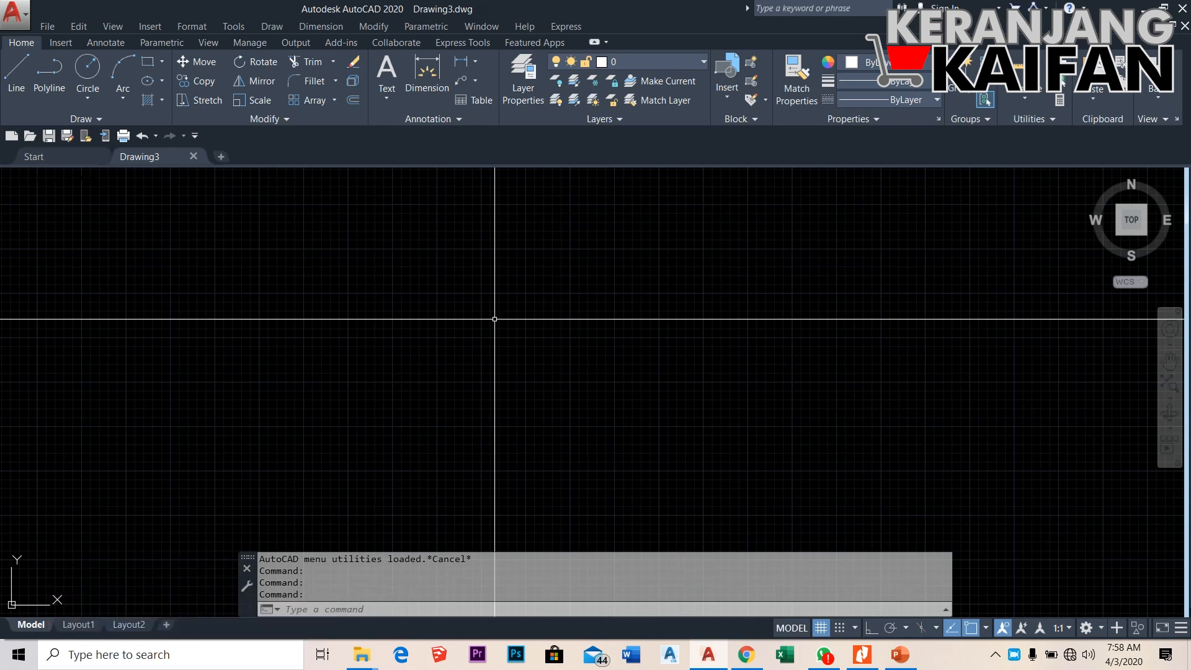
Draw a rectangle with a length of 0.5 and a width of 0.8 in the empty drawing area
text(rec)
key(Return)
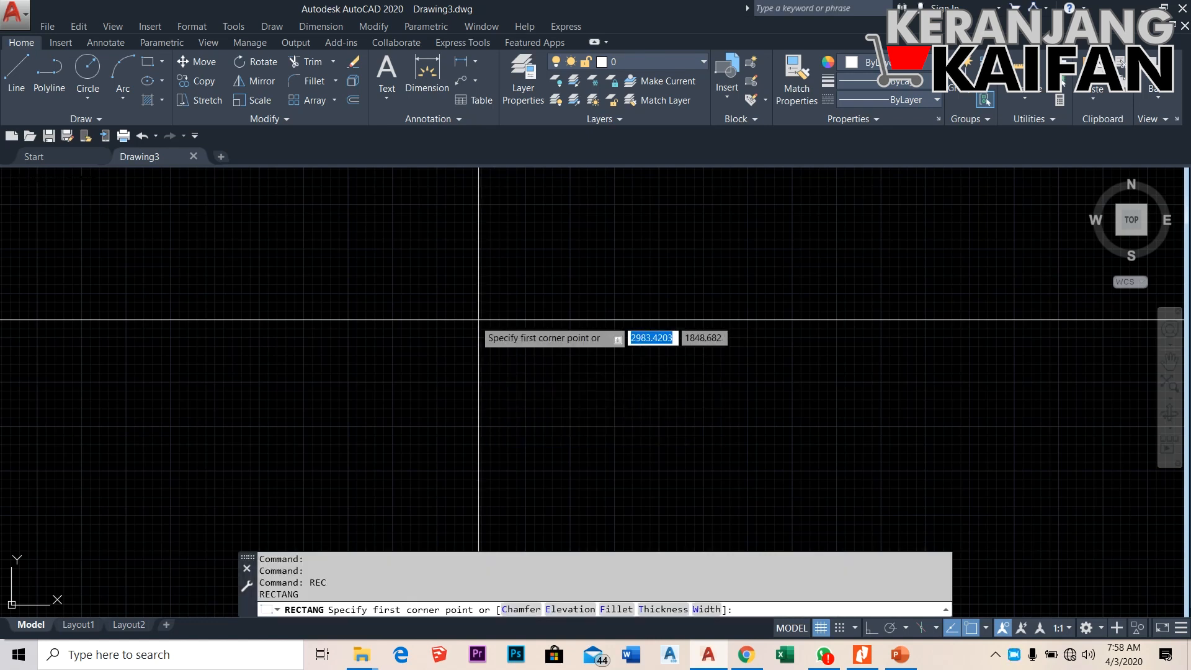
click(462, 297)
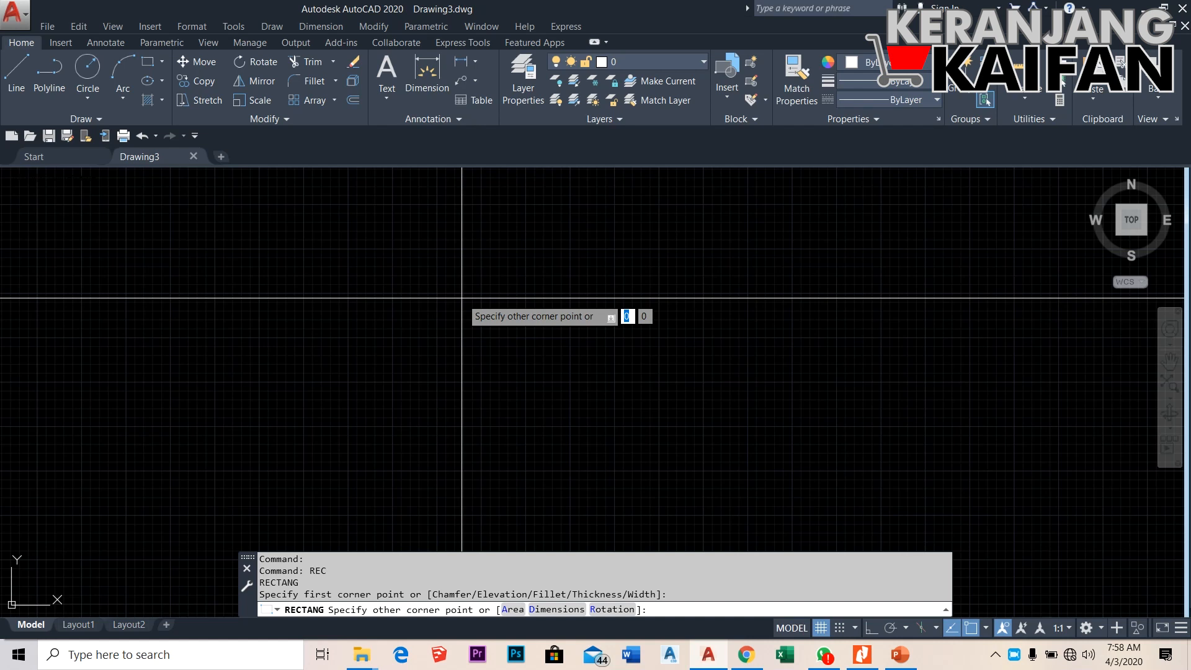
text(d)
key(Return)
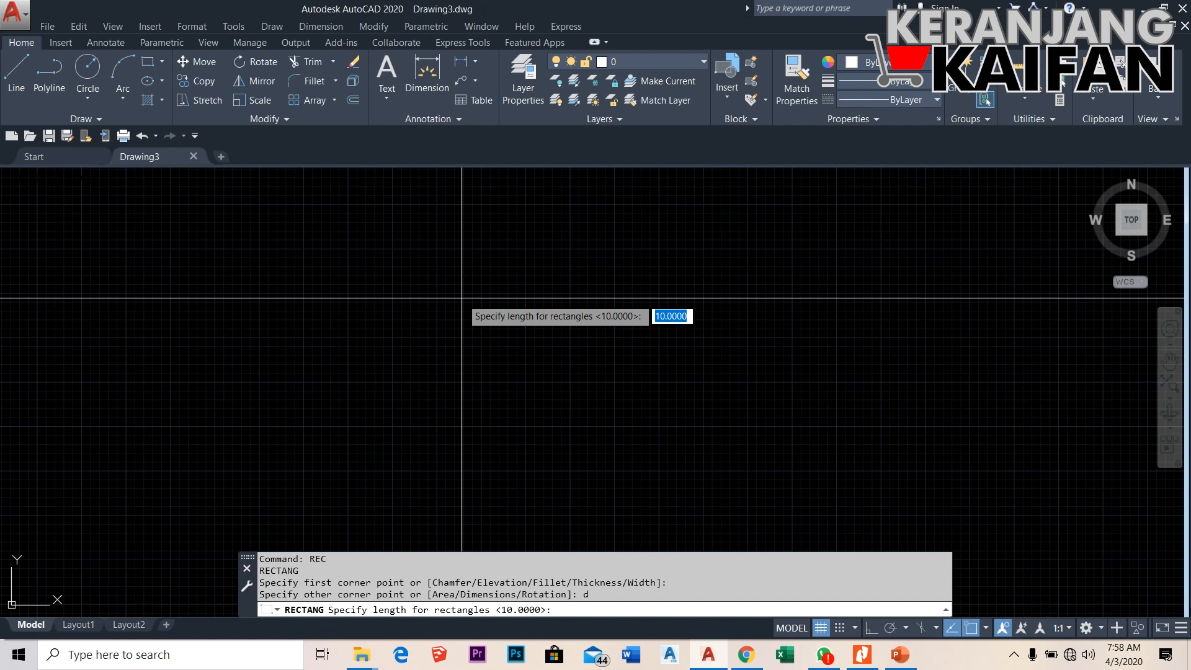
text(0.5)
key(Return)
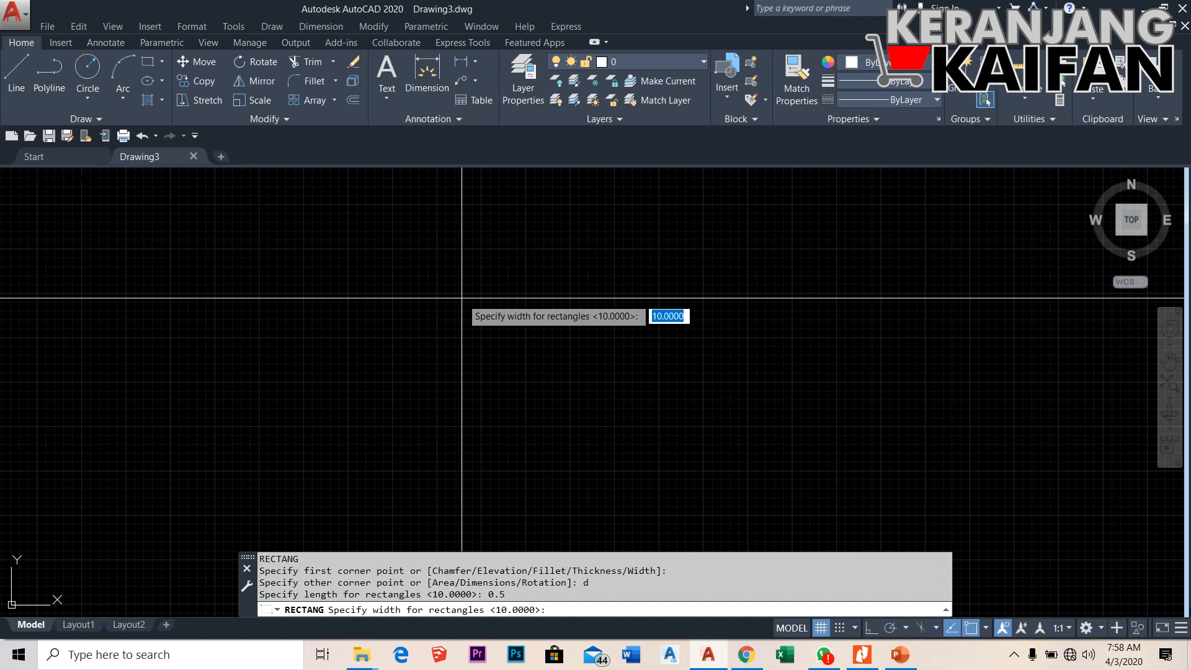
text(0.8)
key(Return)
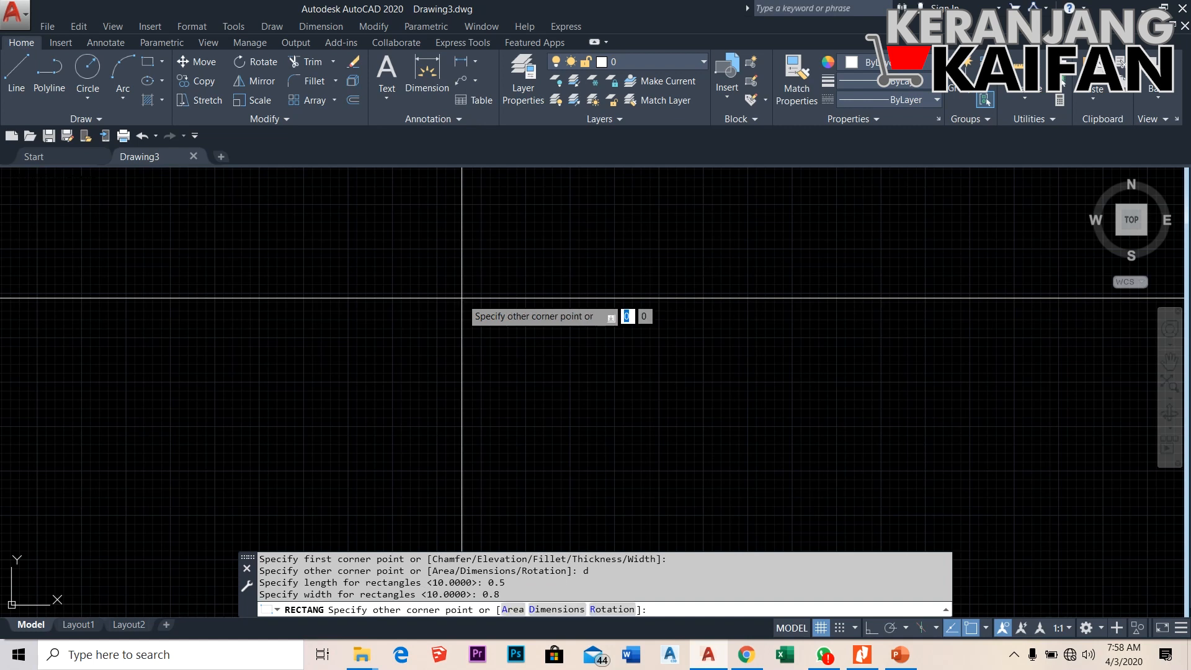
scroll(463, 298, up, 4)
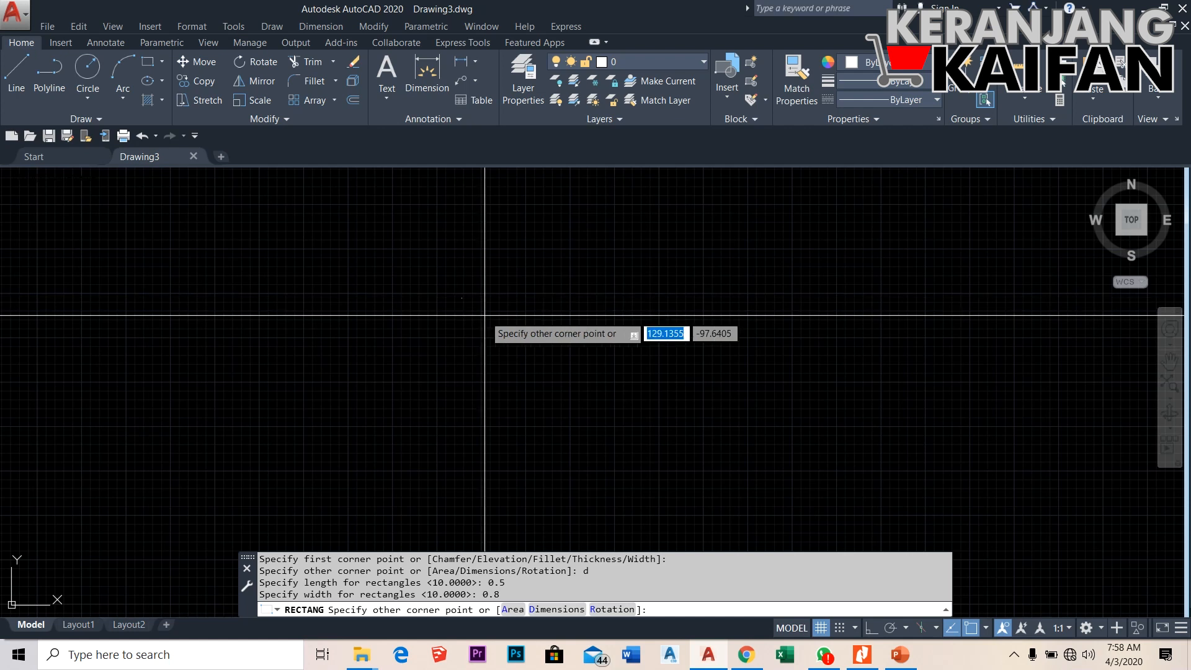
scroll(508, 318, up, 5)
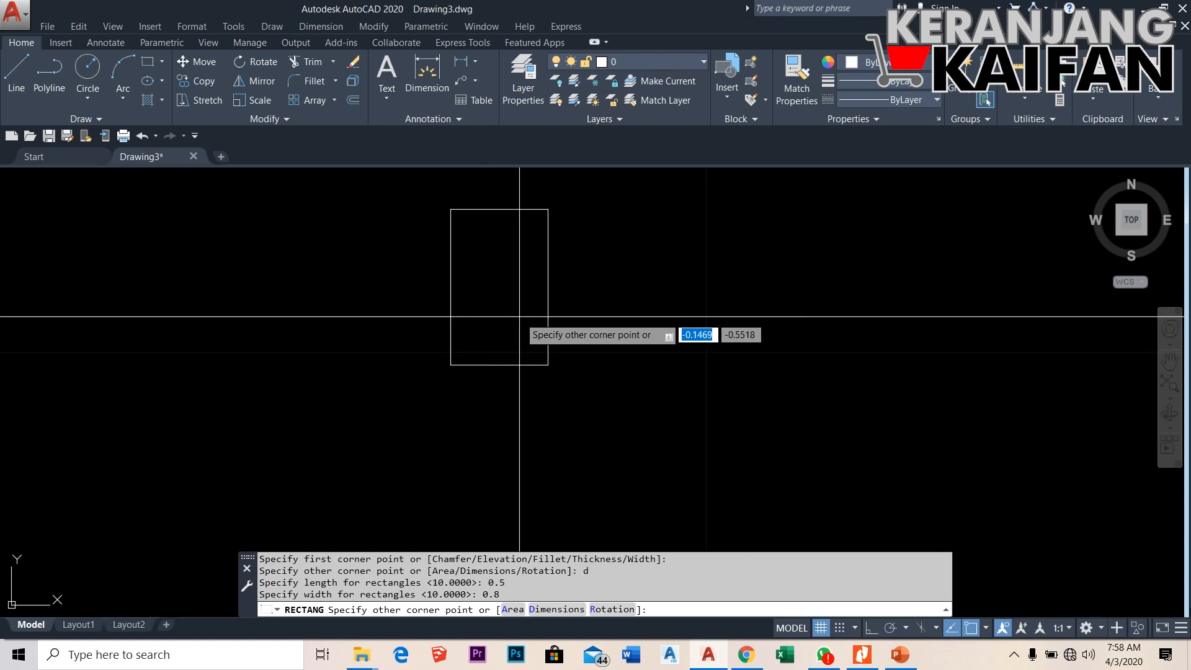
click(520, 317)
scroll(607, 453, down, 2)
scroll(533, 317, up, 2)
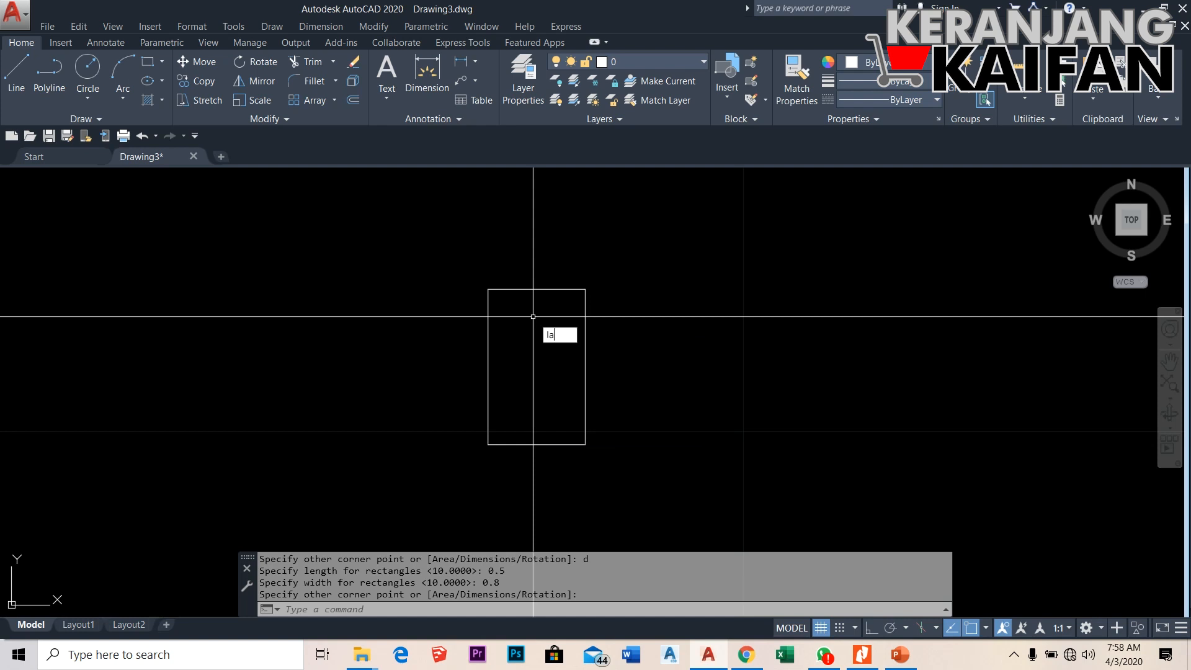
Open the layer manager and create a new layer named Garis 0.00
text(yer)
key(Return)
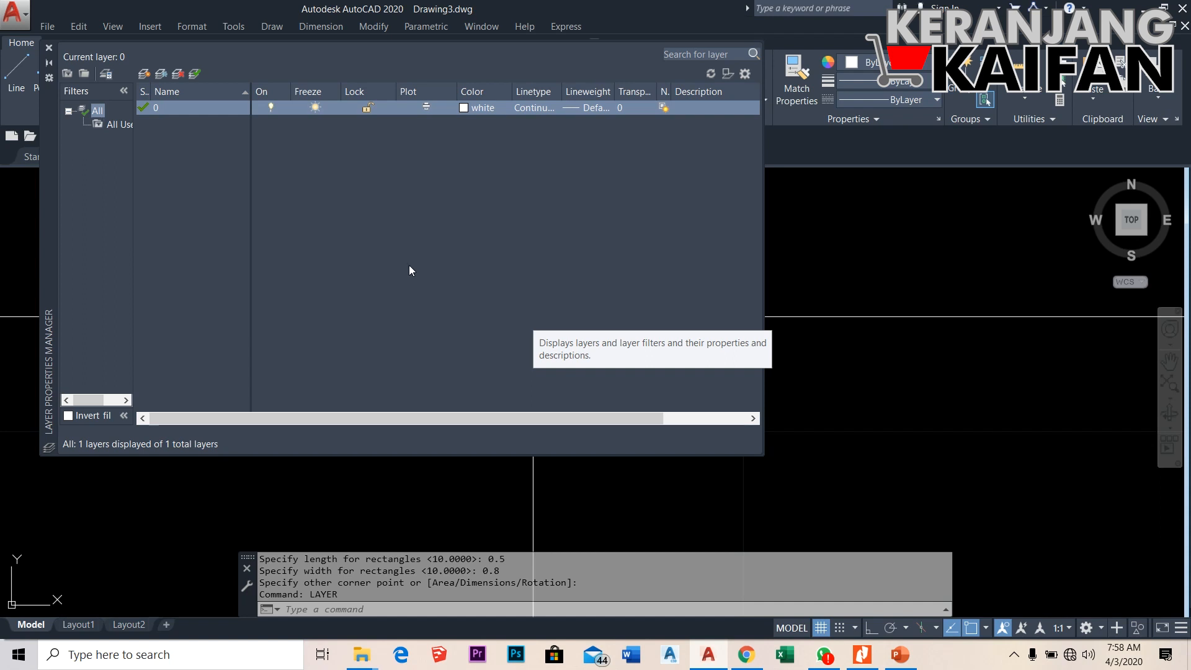
click(143, 73)
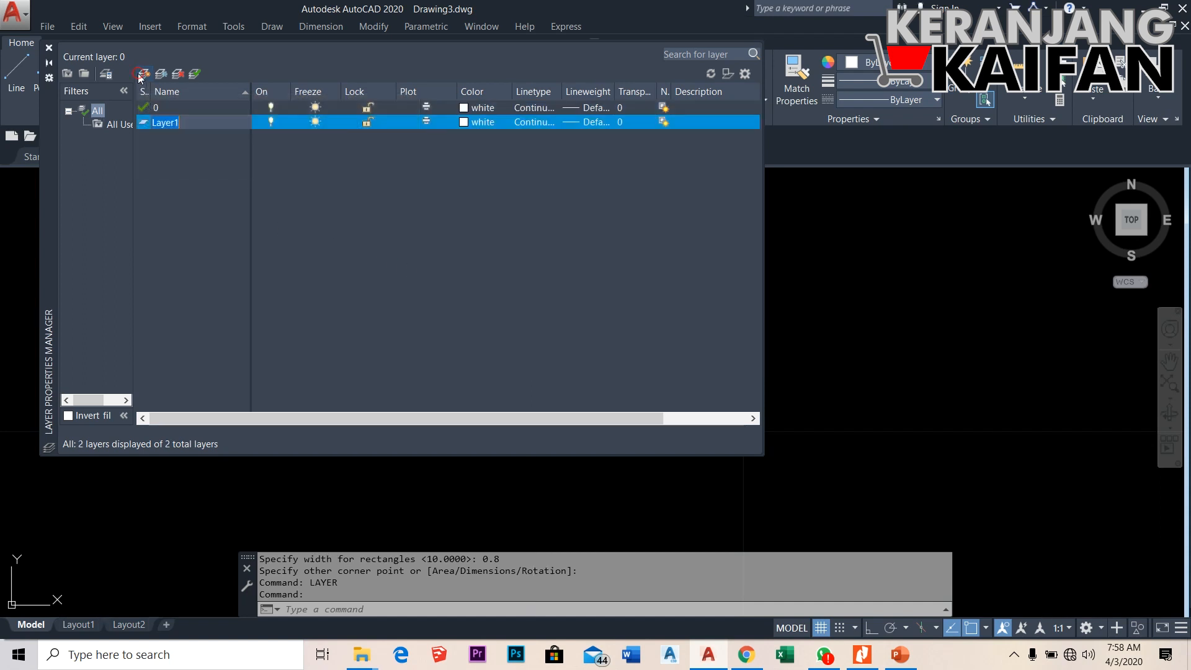
text(Garis 0)
click(142, 74)
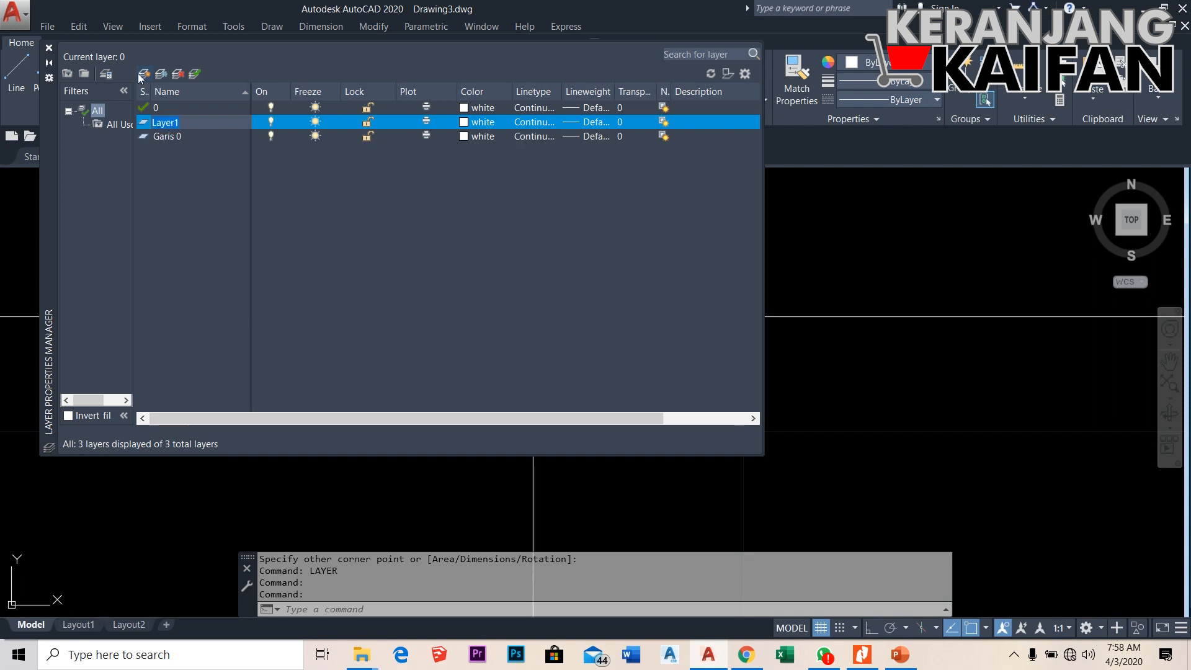
key(BackSpace)
key(Escape)
click(175, 138)
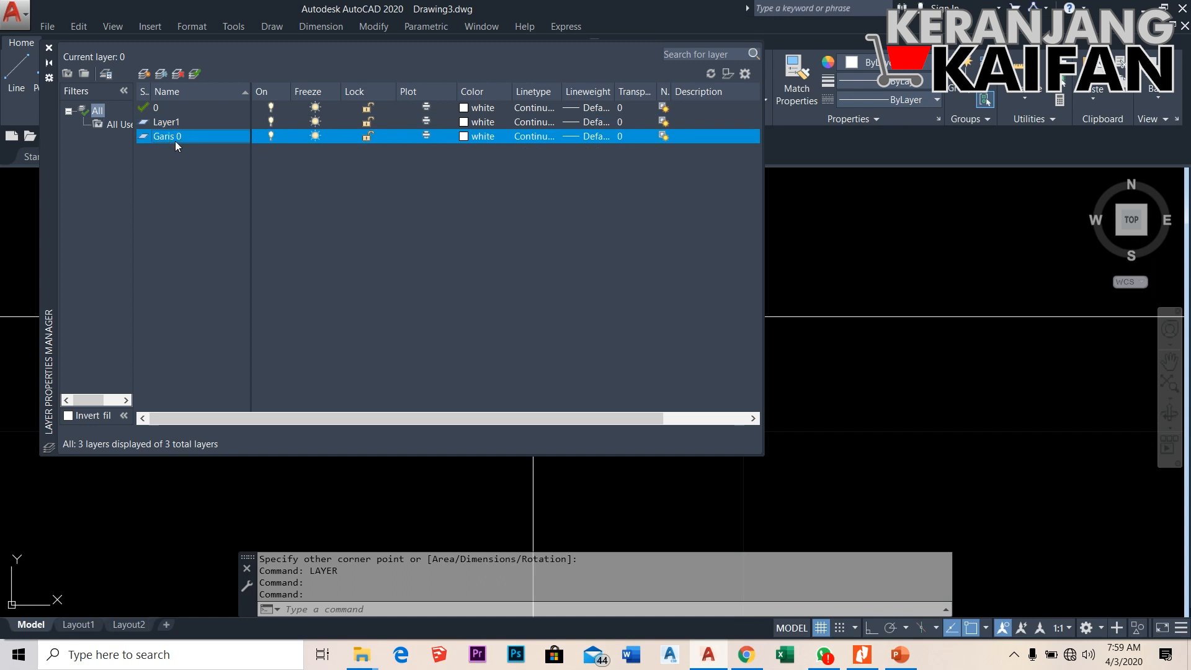
click(175, 140)
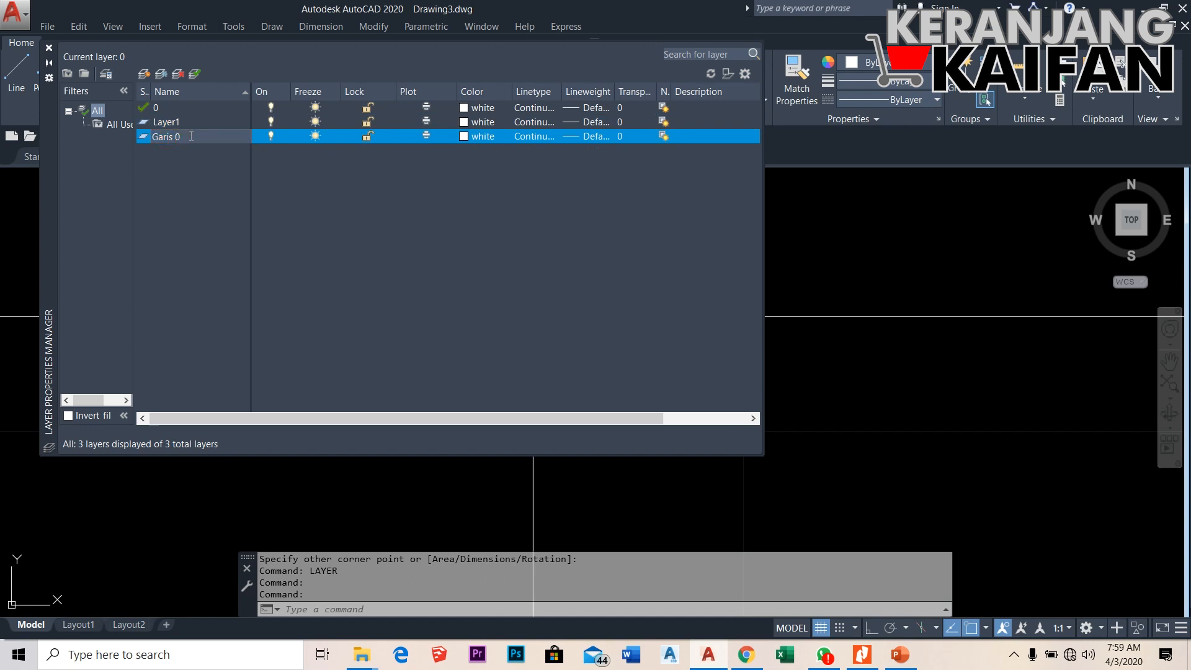
text(.00)
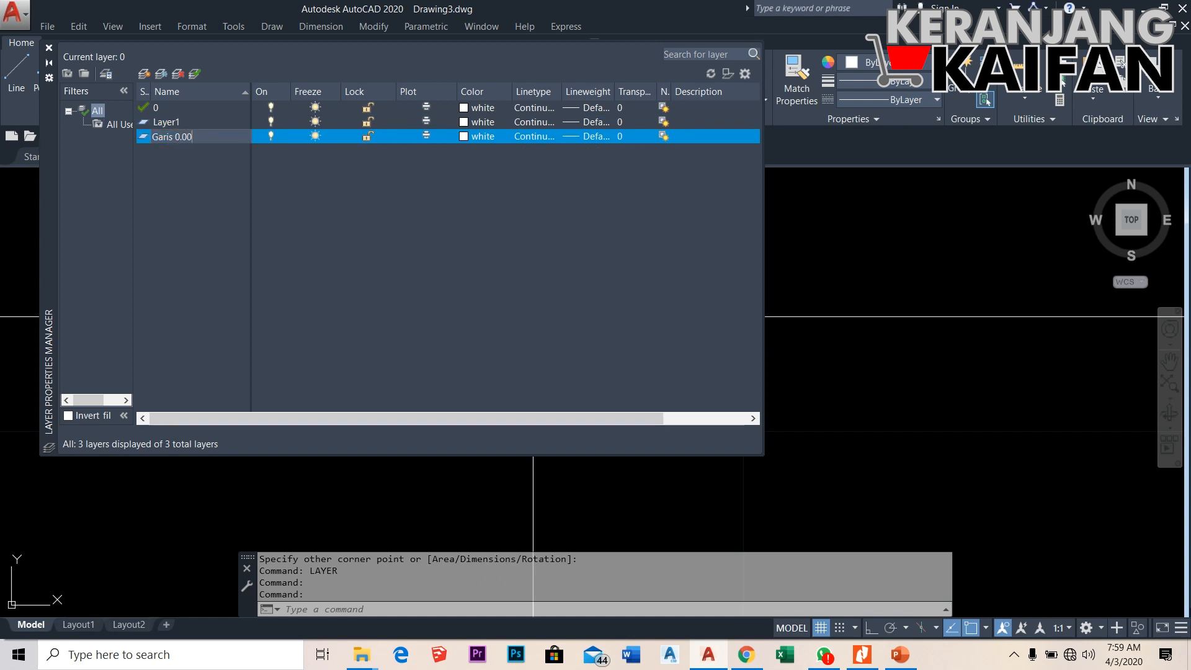
key(Return)
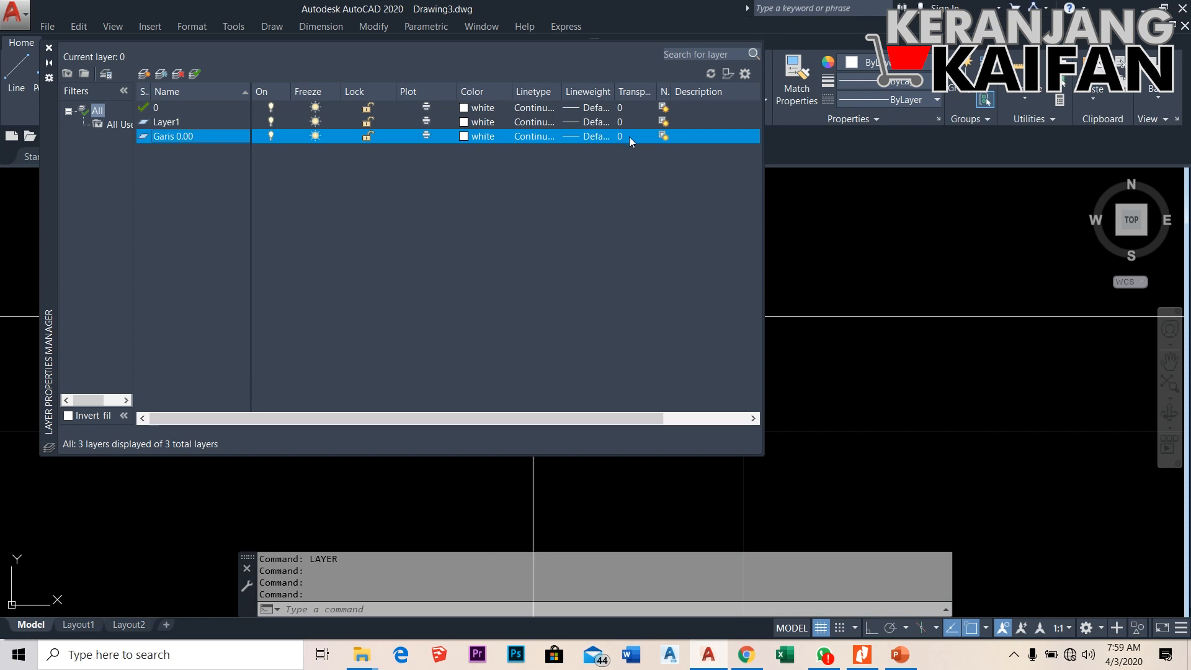
Set the Garis 0.00 layer's lineweight to 0.00 mm and its color to red, index 10
click(593, 138)
click(580, 253)
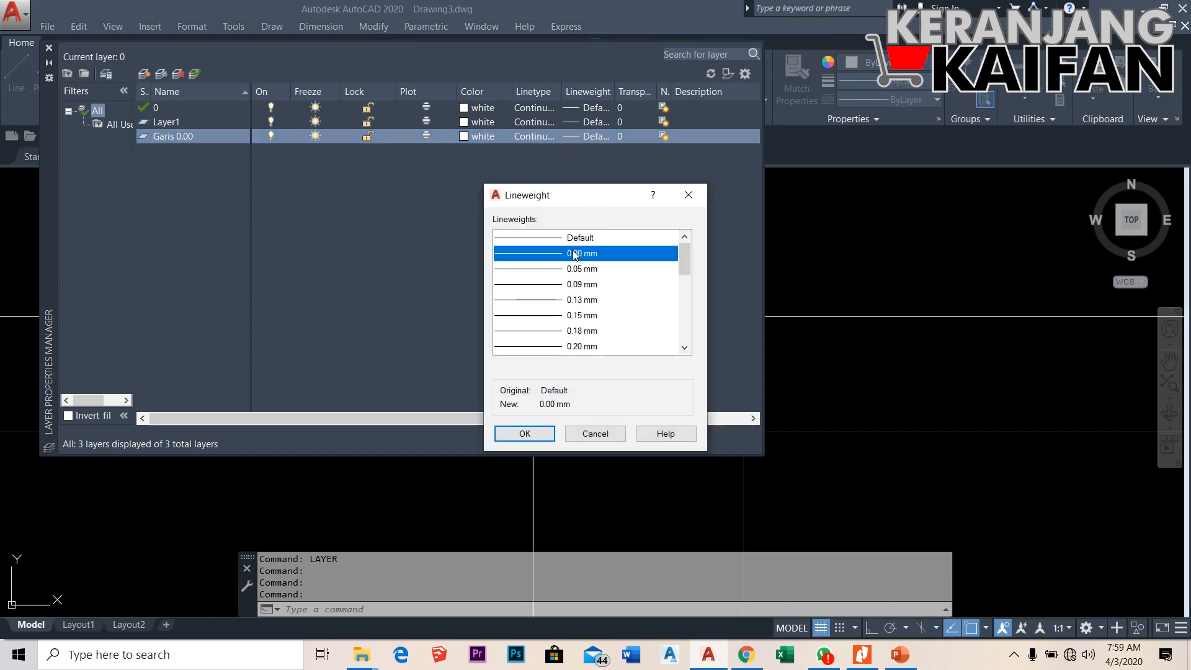
click(538, 435)
click(482, 137)
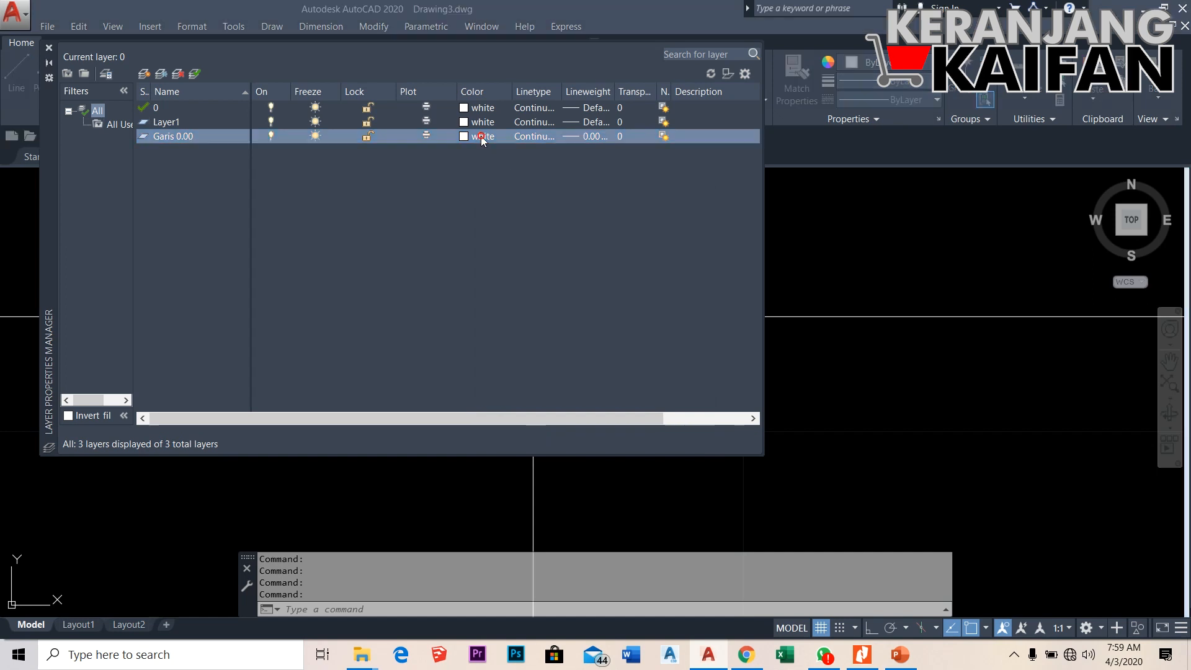
click(462, 274)
click(554, 447)
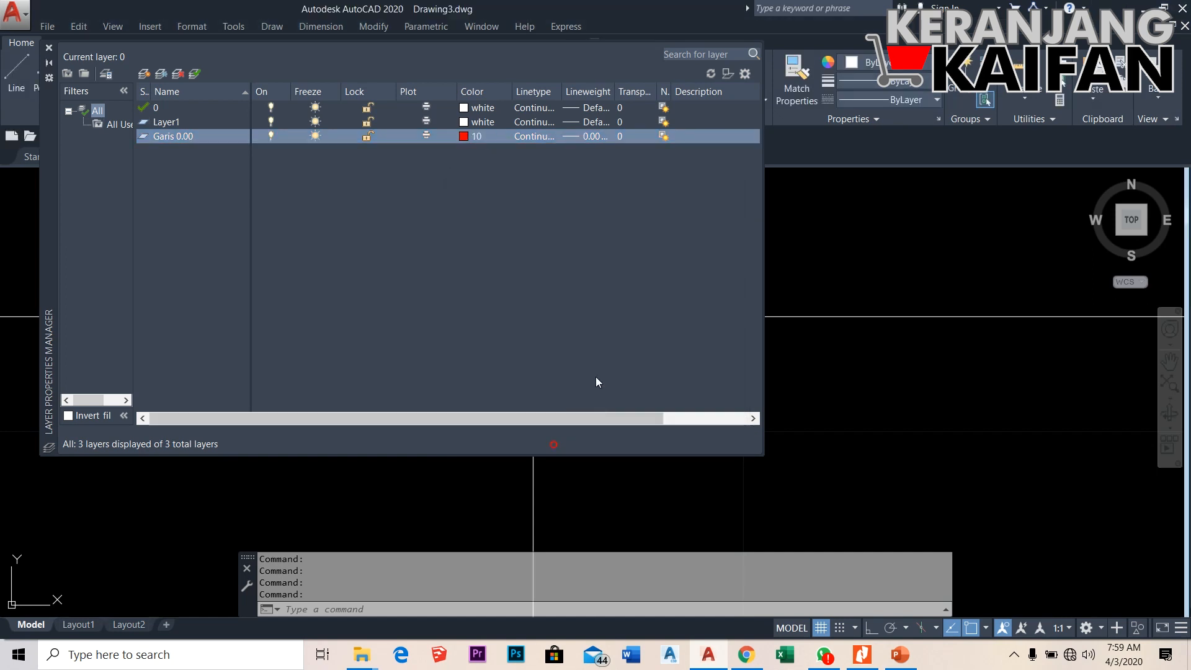
Add another new layer and name it Garis 0.60
click(144, 73)
text(G)
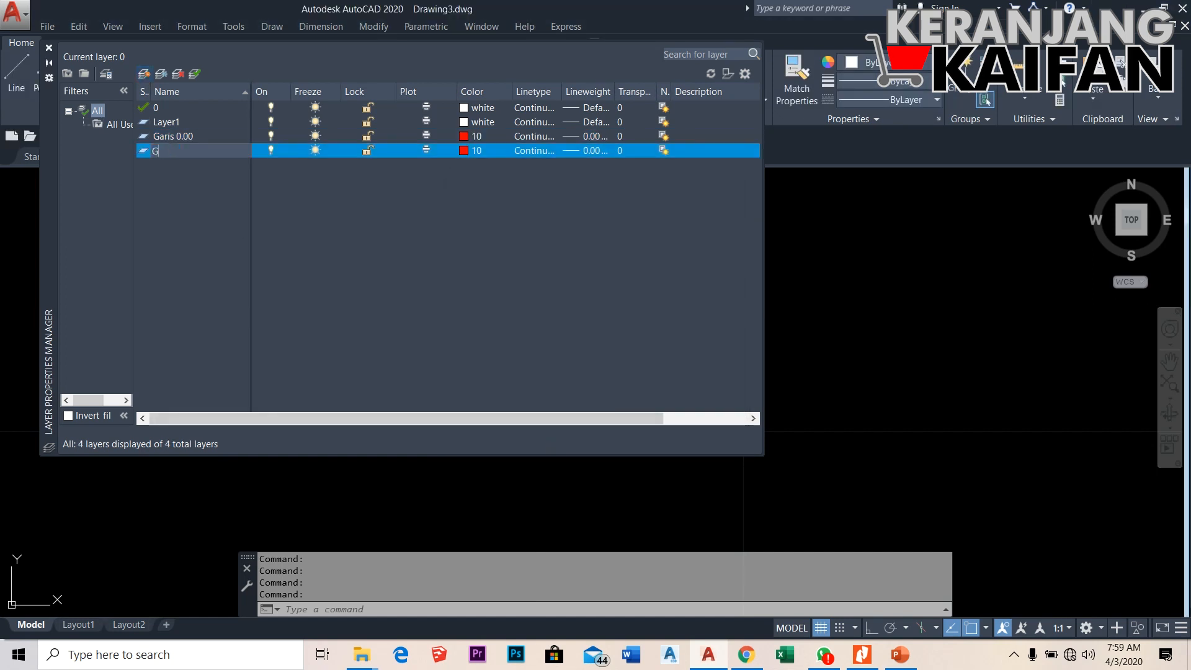
text(aris 0.)
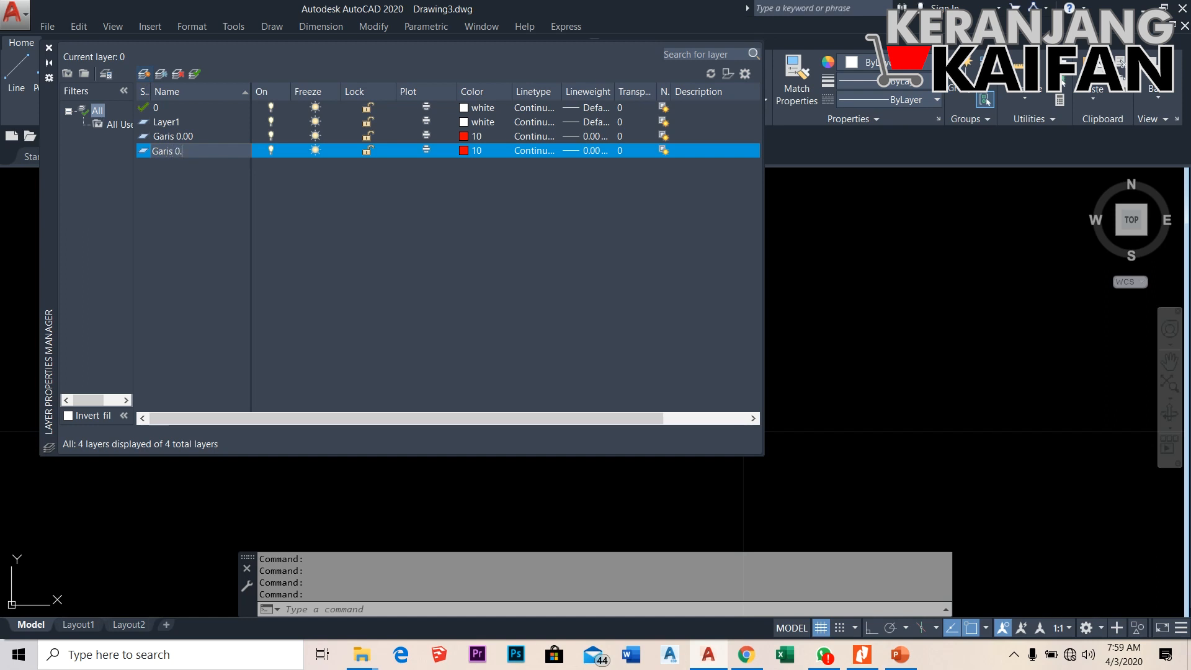
text(60)
key(Return)
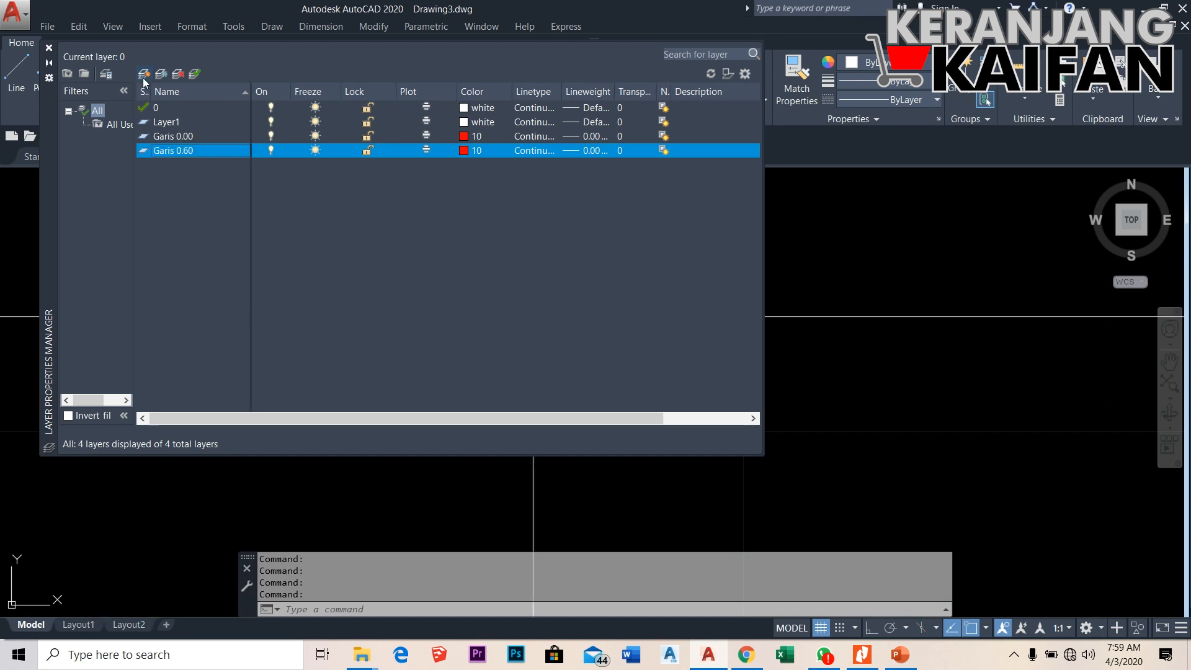
Give the Garis 0.60 layer green index color 80 and a 0.60 mm lineweight
click(480, 151)
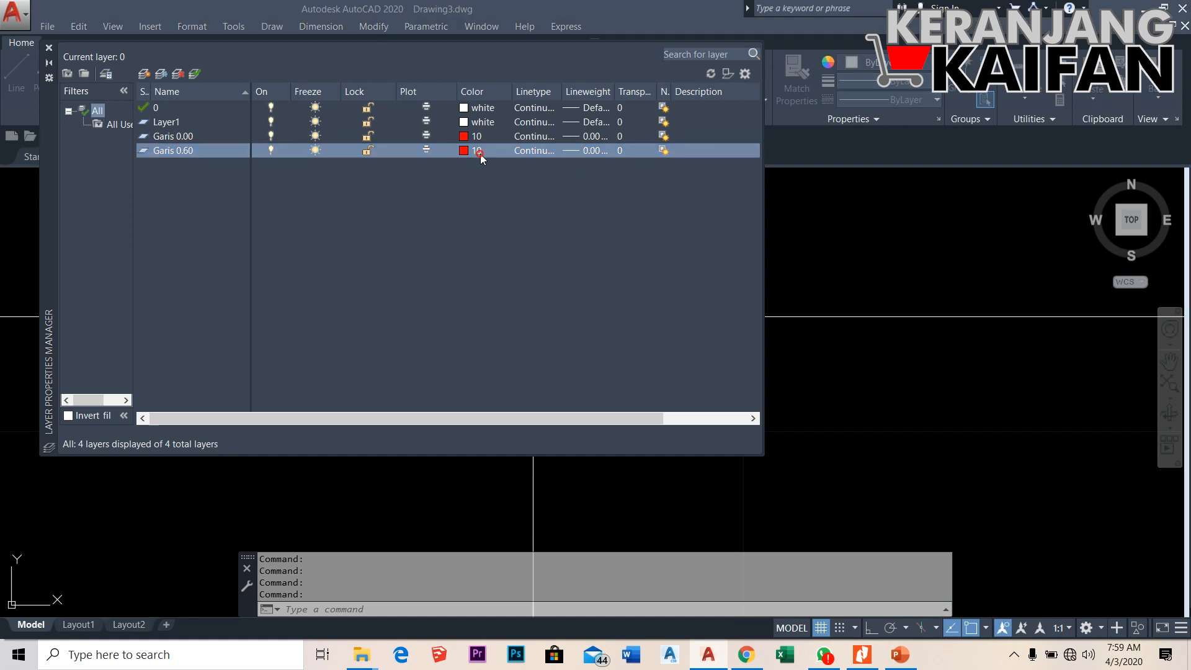
click(541, 274)
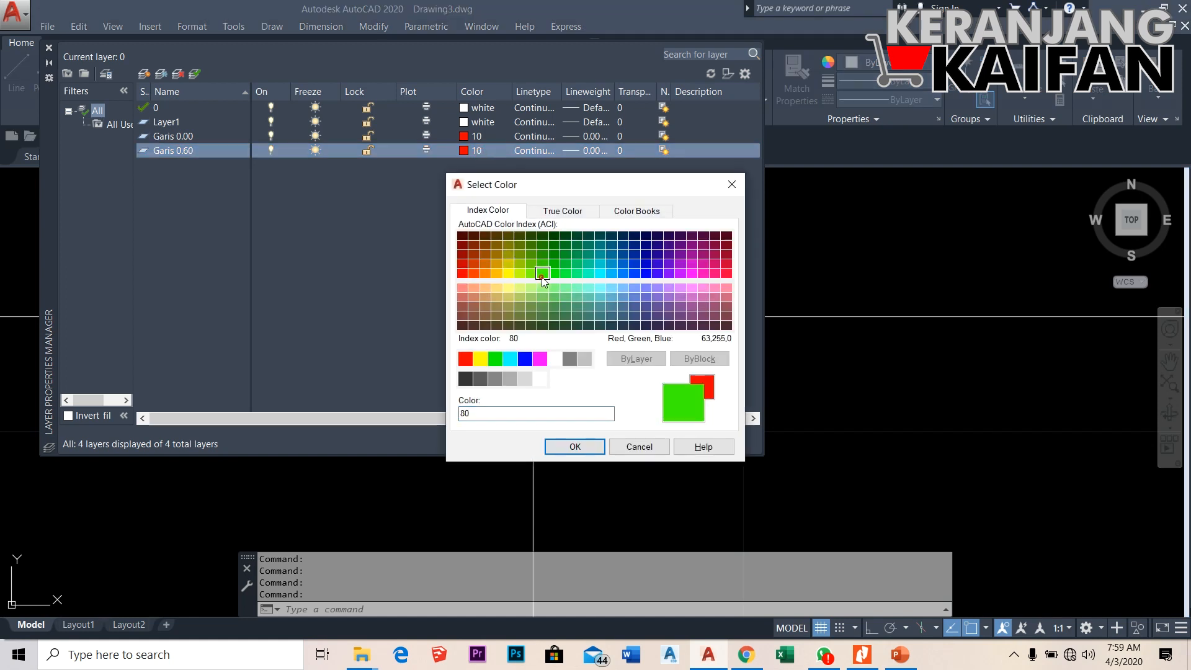
click(575, 447)
click(592, 151)
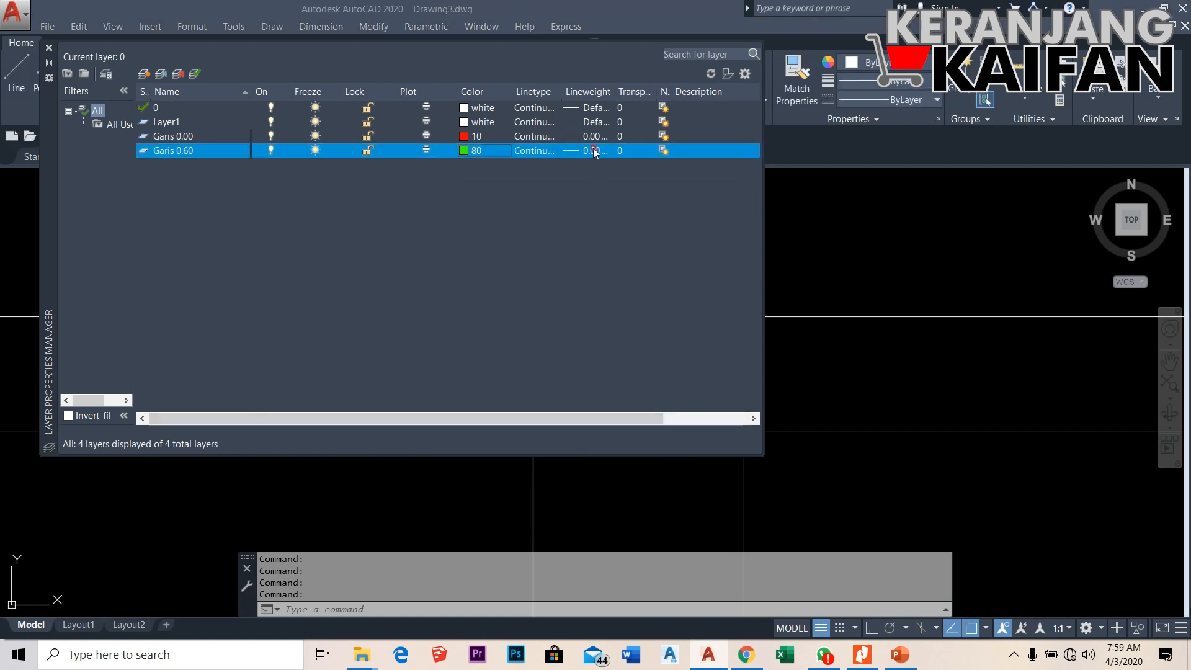
scroll(597, 302, down, 2)
scroll(597, 302, down, 1)
click(587, 315)
click(529, 433)
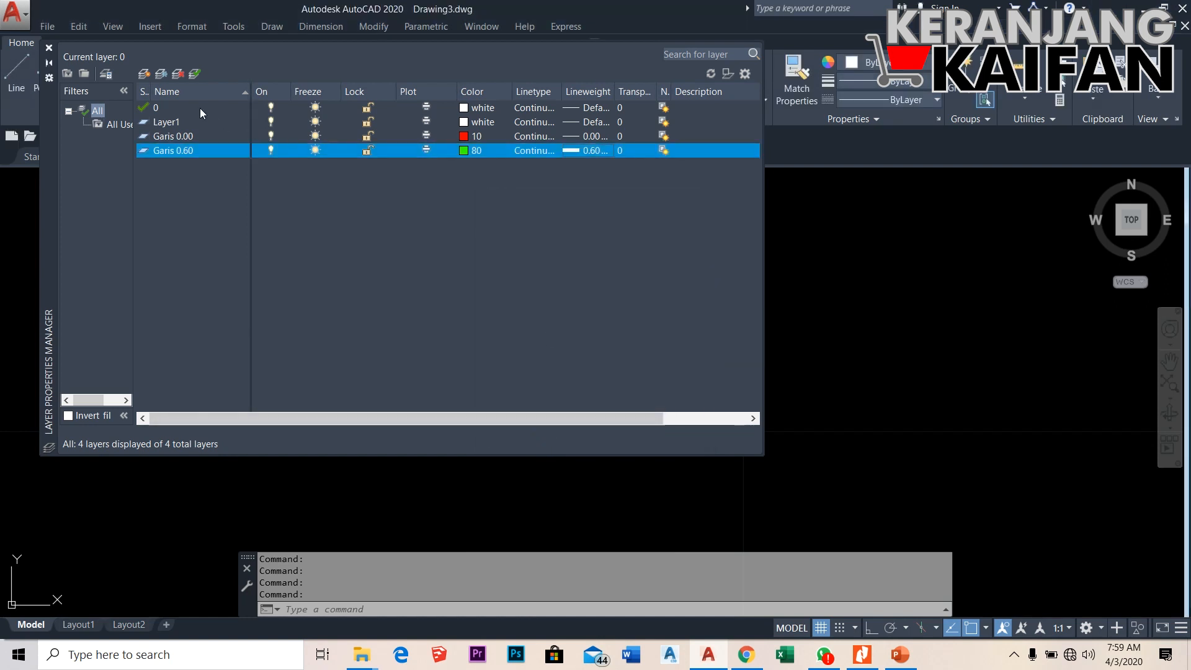
Add another new layer and name it Garis 0.20
click(144, 75)
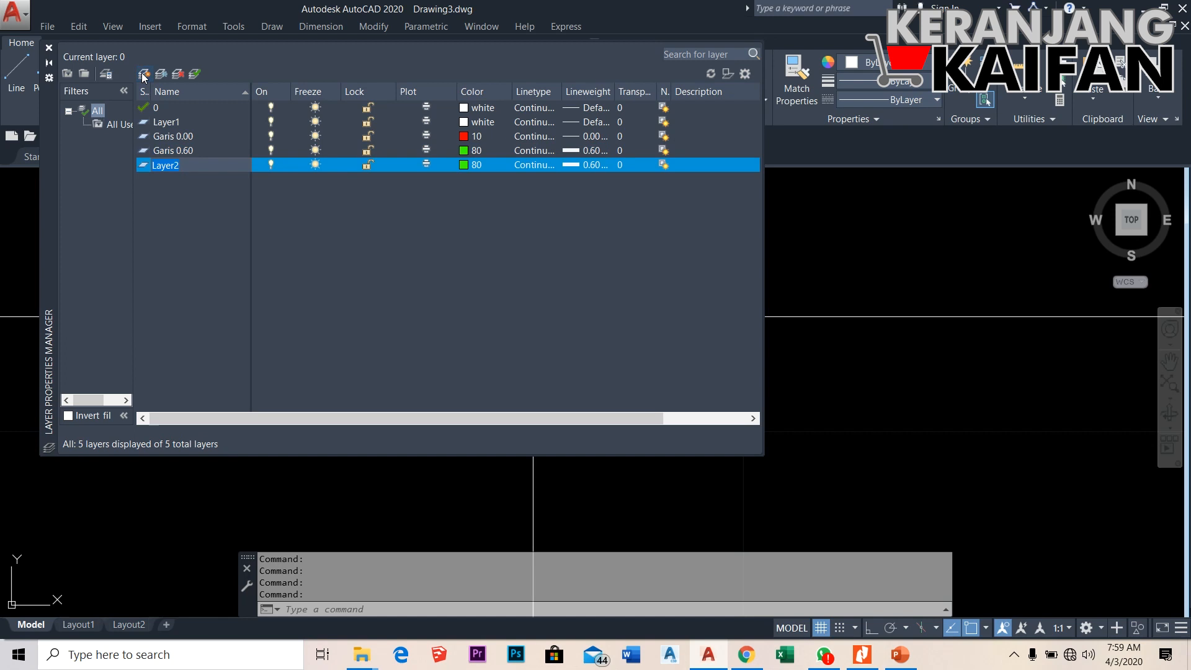
text(Garis 0.20)
key(Return)
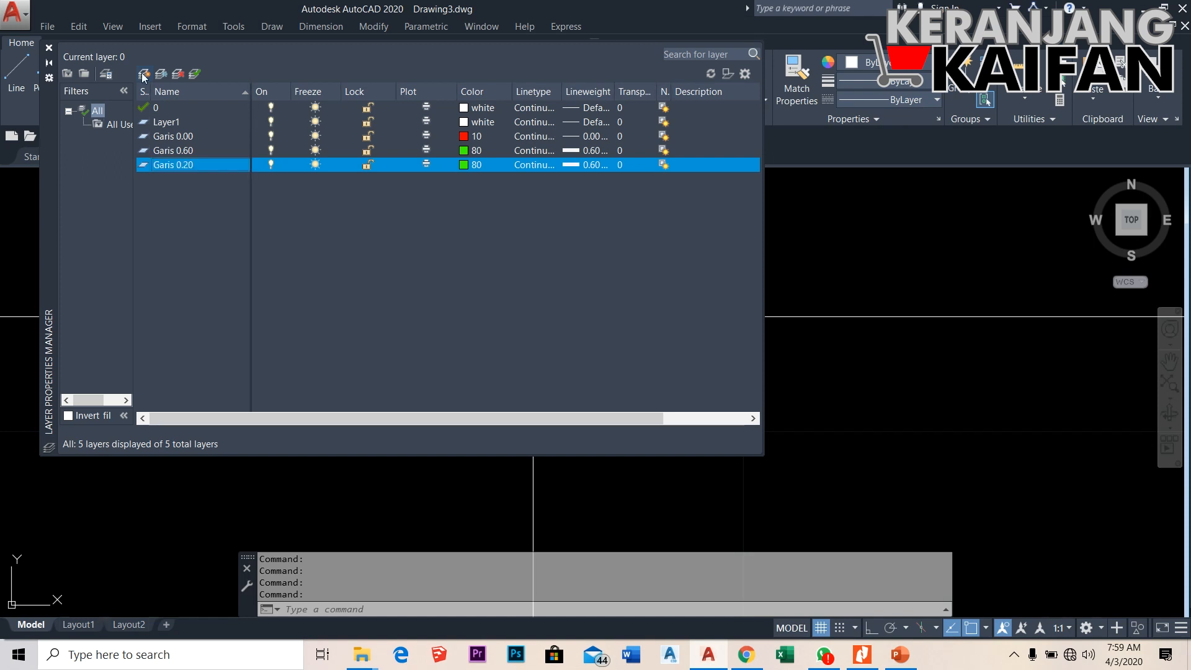
Give the Garis 0.20 layer yellow index color 50 and a 0.20 mm lineweight
click(470, 165)
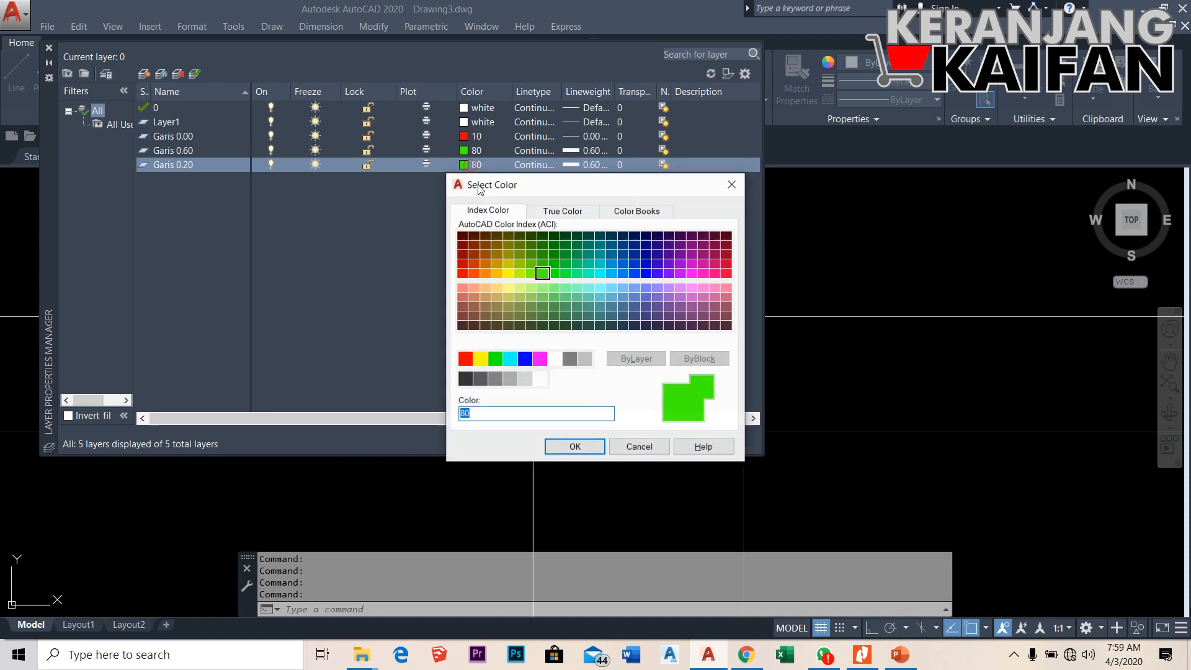
click(508, 274)
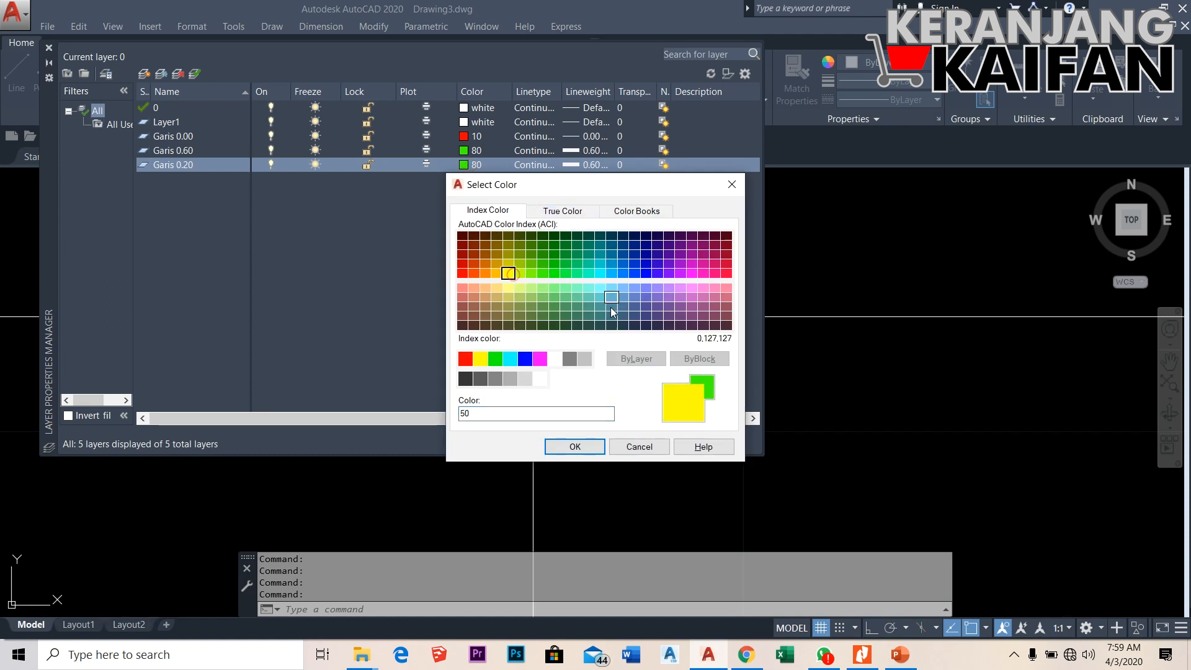
click(575, 447)
click(593, 165)
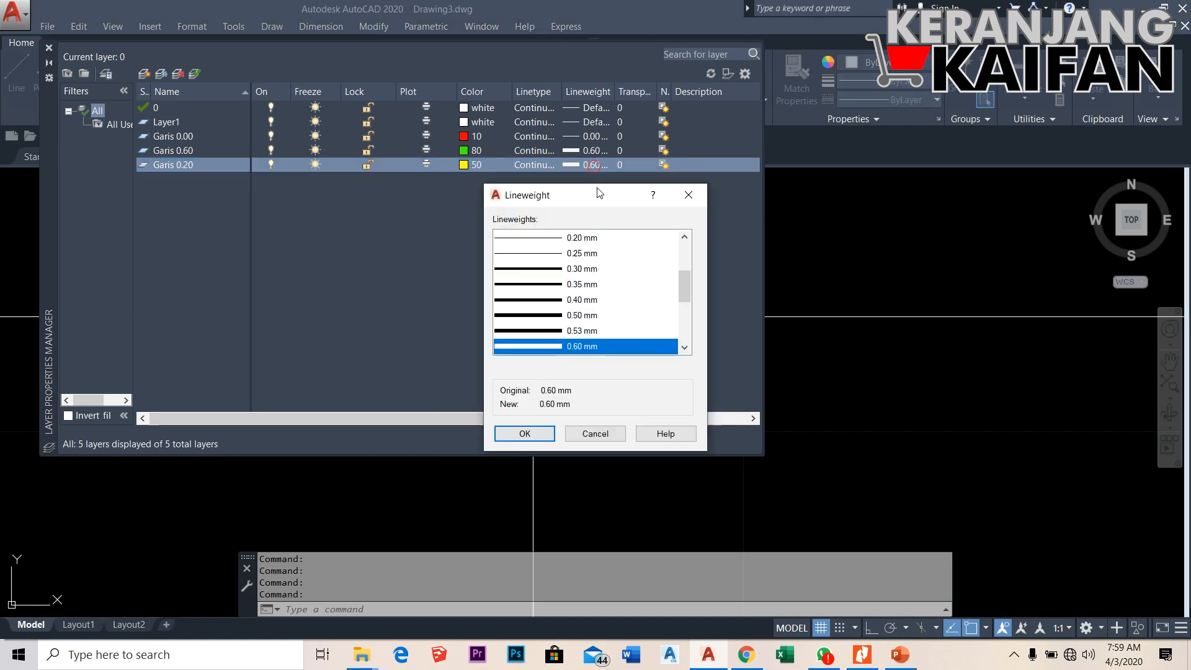
click(576, 238)
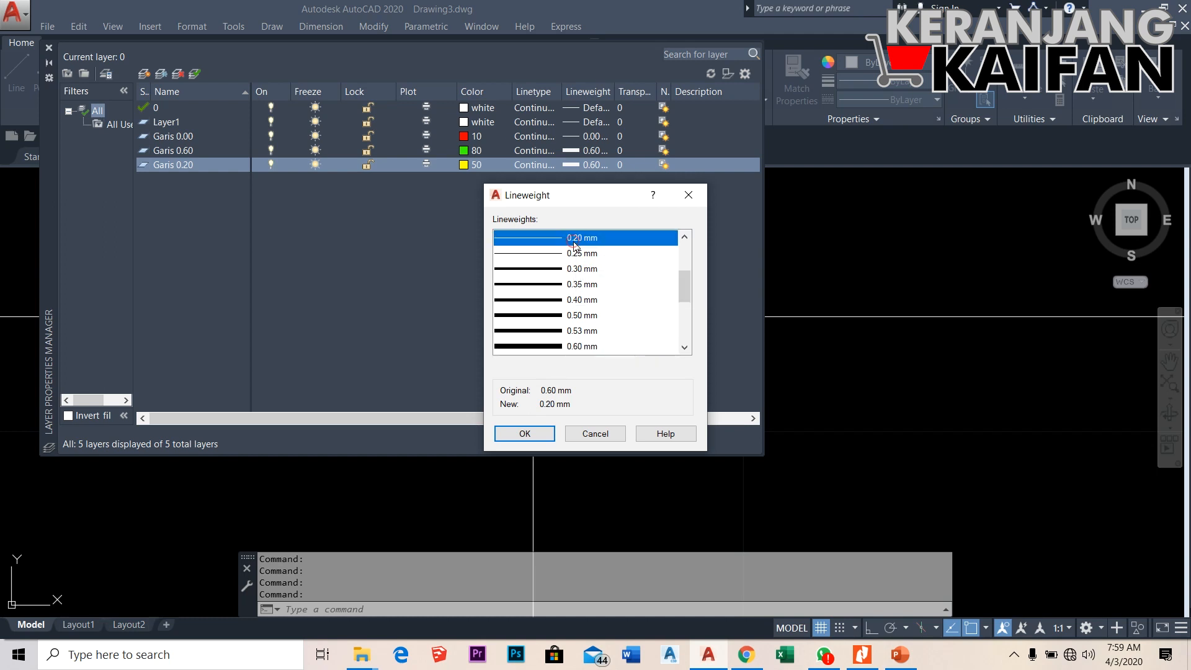
click(542, 427)
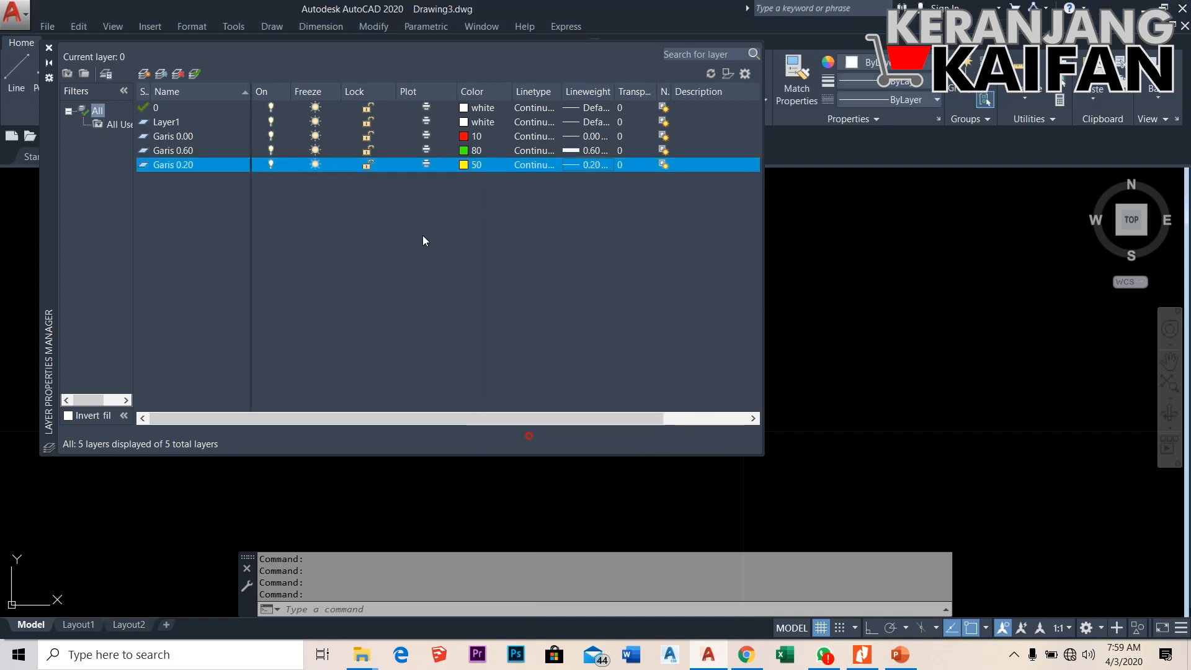
Add another new layer and name it Garis 0.30
click(143, 76)
text(Gari)
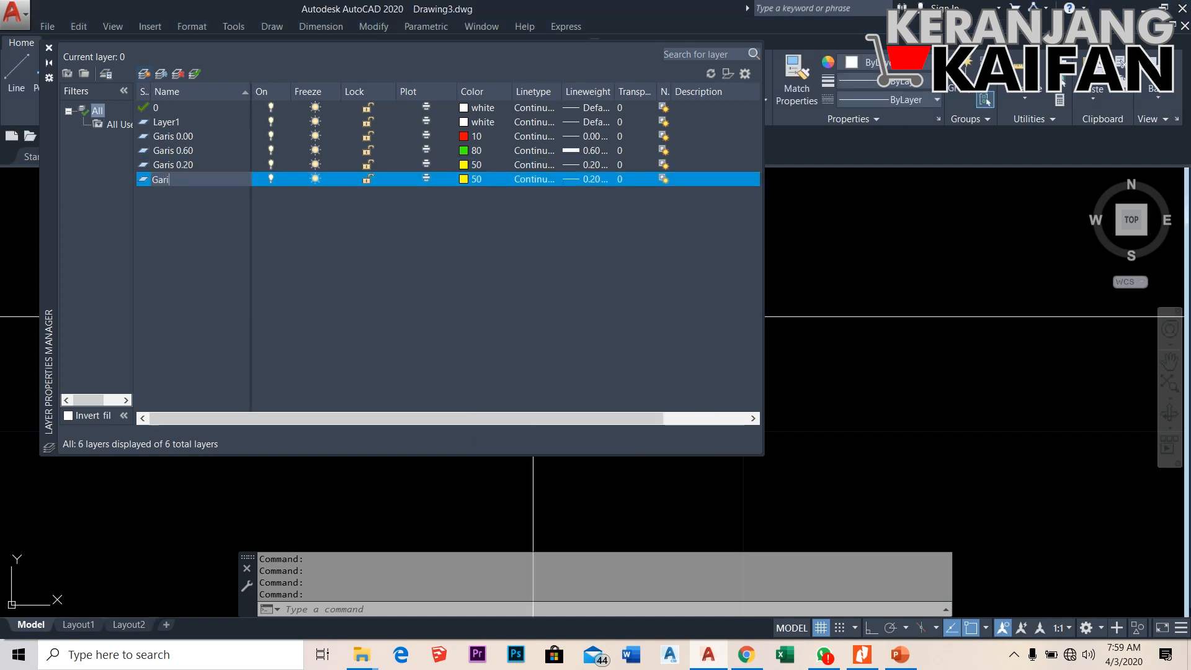
text(s 0.30)
key(Return)
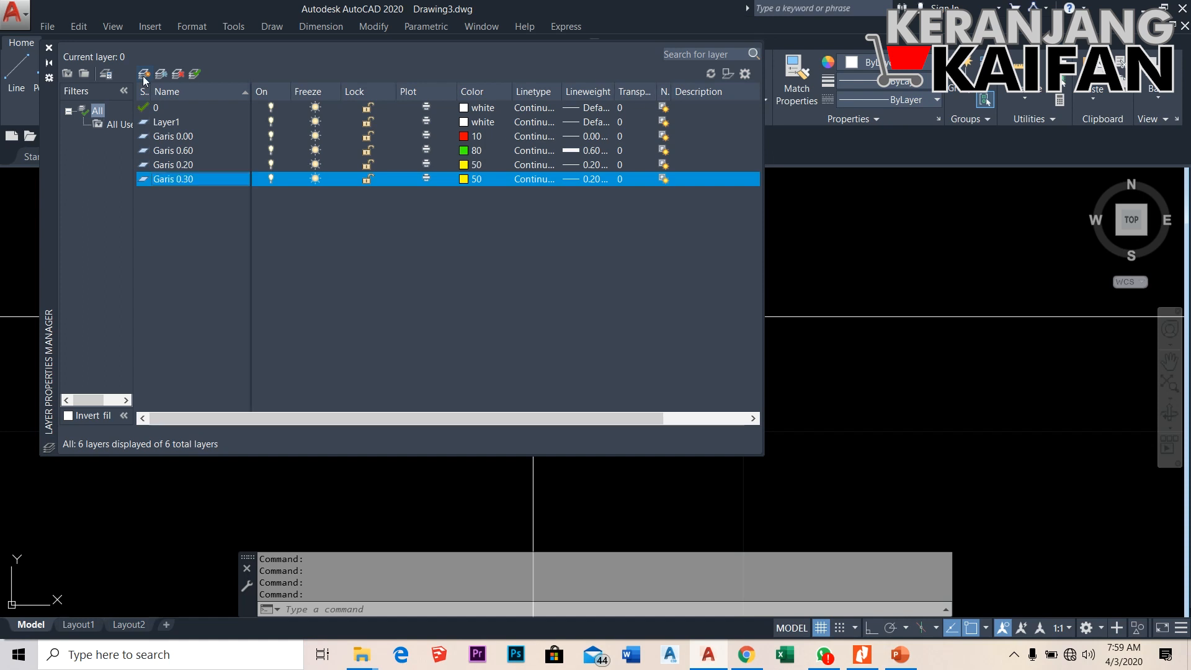
Give the Garis 0.30 layer blue index color 160 and a 0.30 mm lineweight, and close the layer manager
click(464, 180)
click(633, 273)
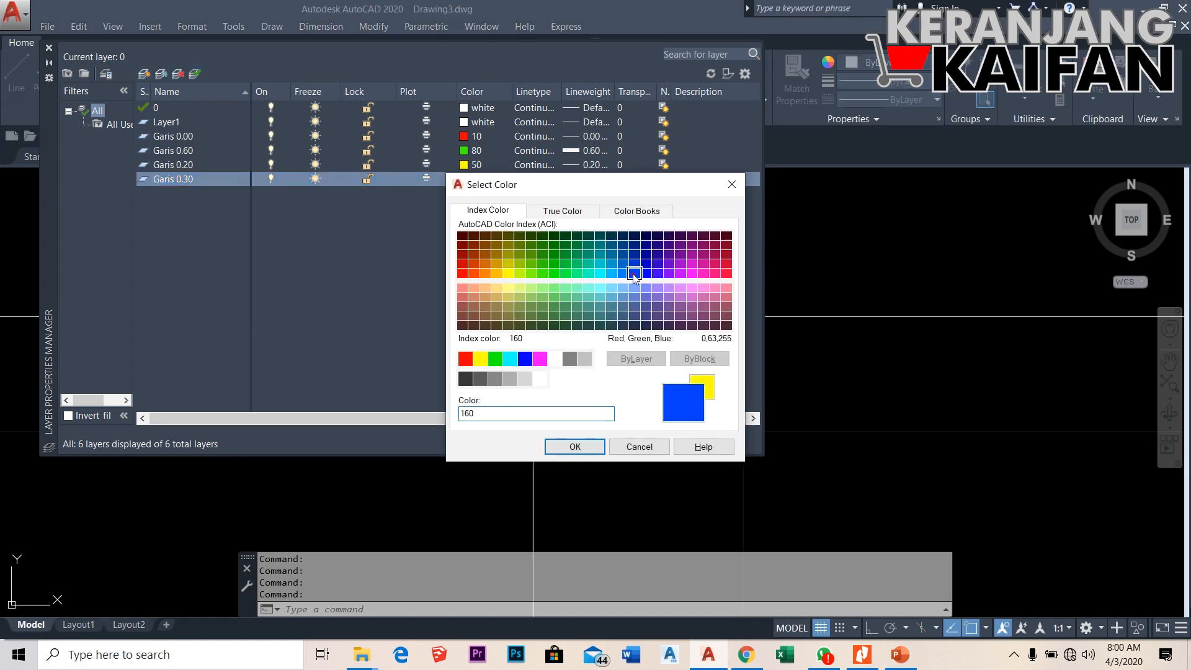
click(570, 448)
click(595, 180)
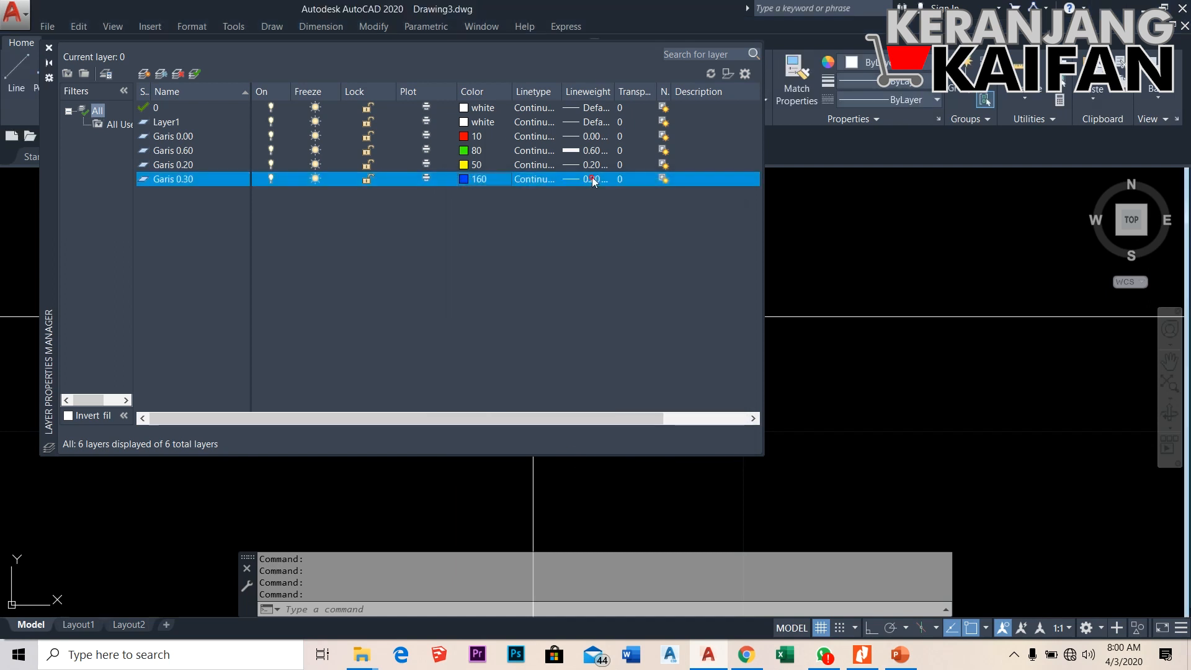
scroll(597, 308, down, 3)
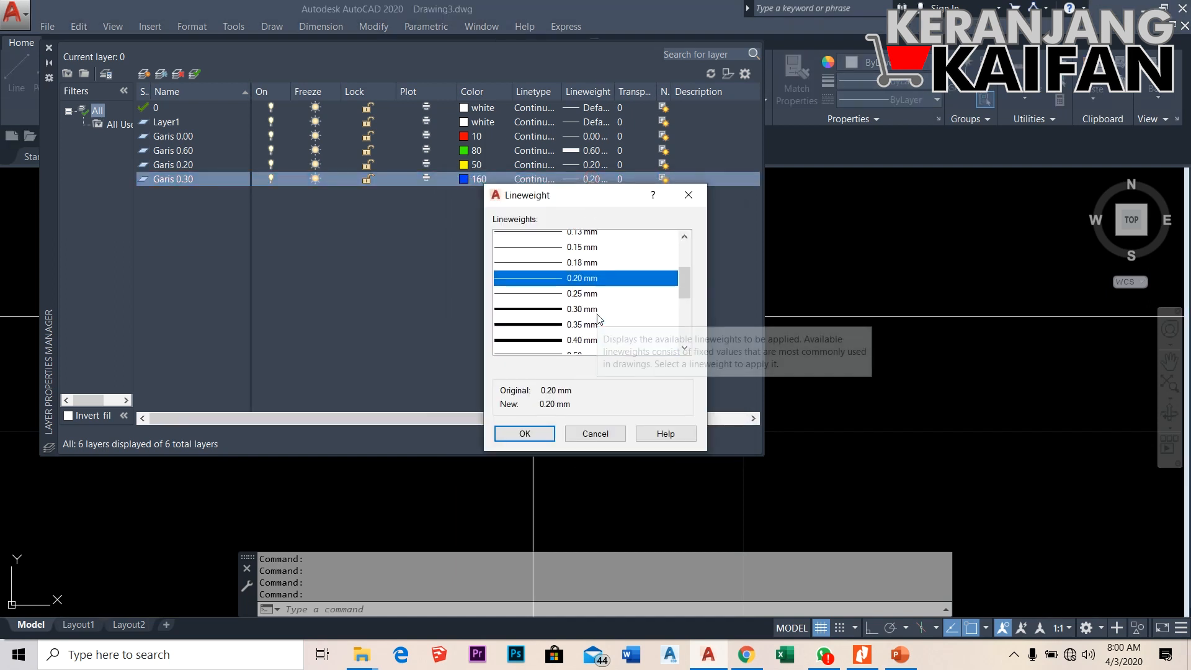
click(547, 284)
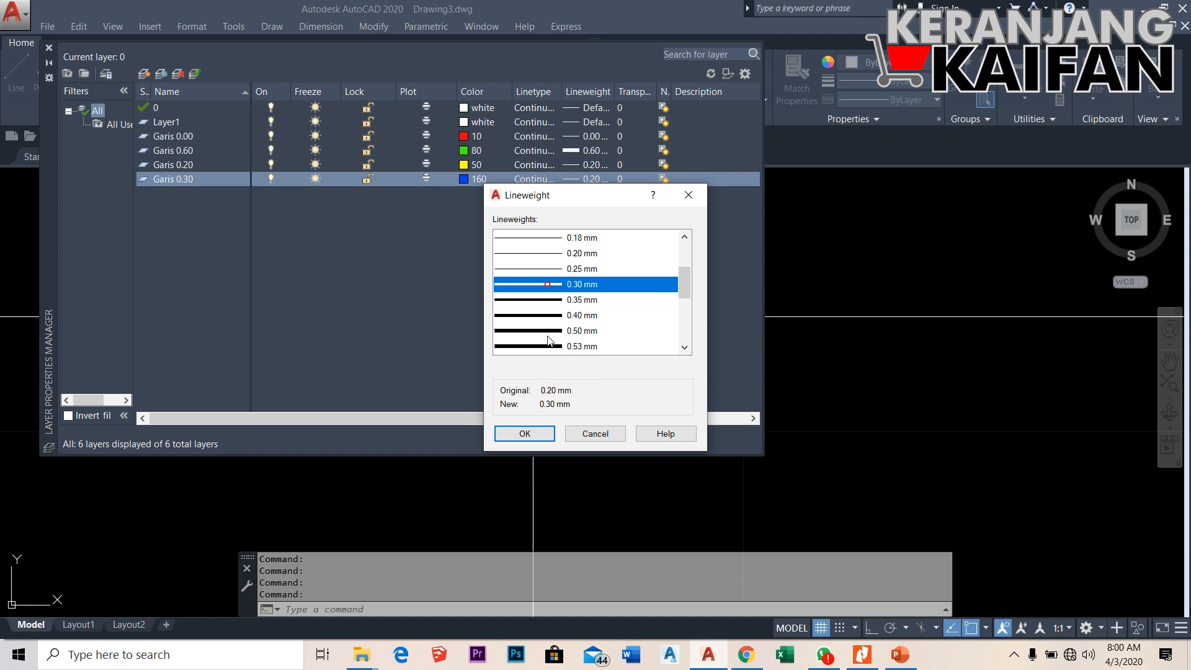
click(542, 434)
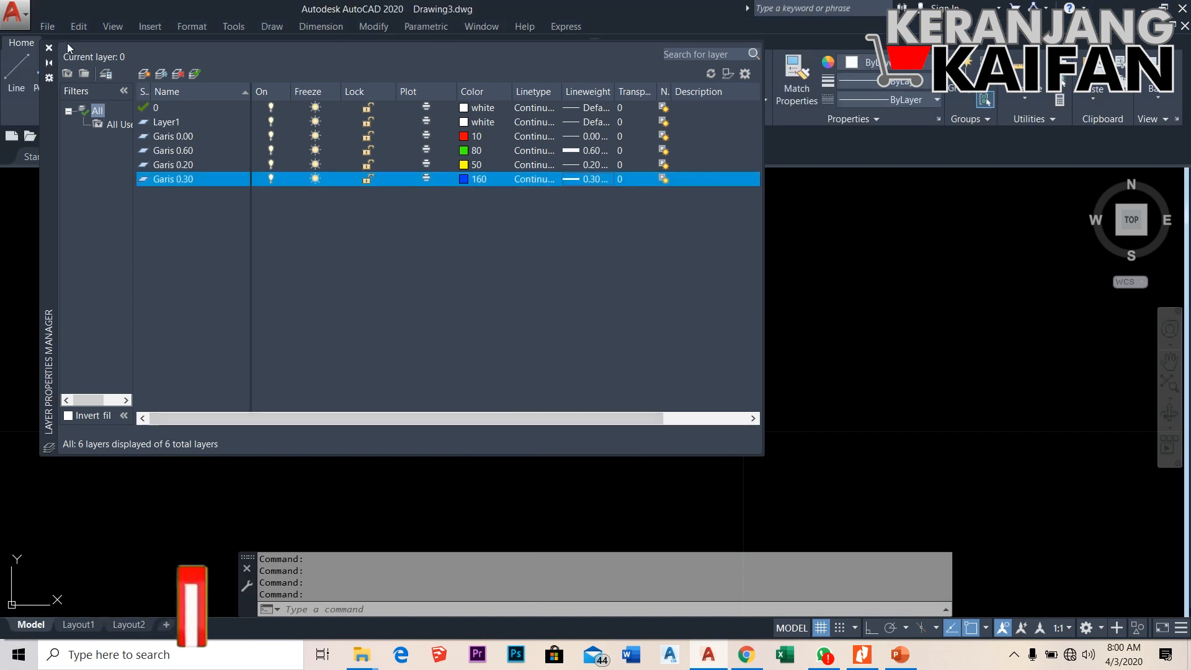
click(49, 47)
Move the rectangle to the Garis 0.00 layer and make Garis 0.00 the current layer
click(420, 253)
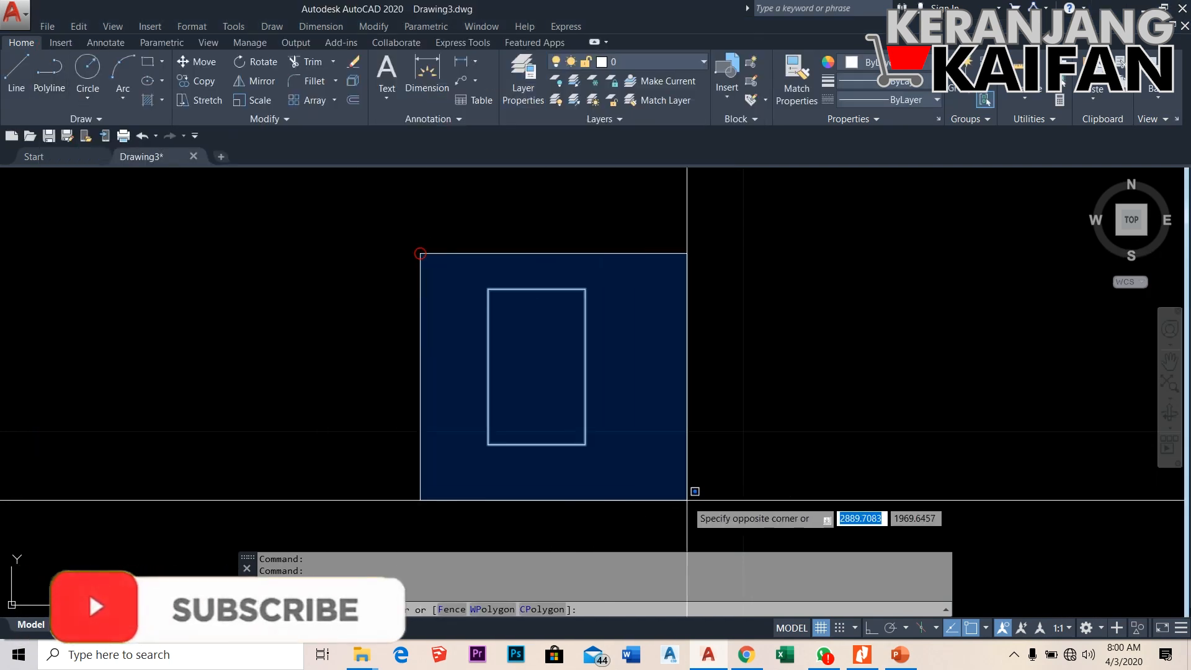
click(685, 500)
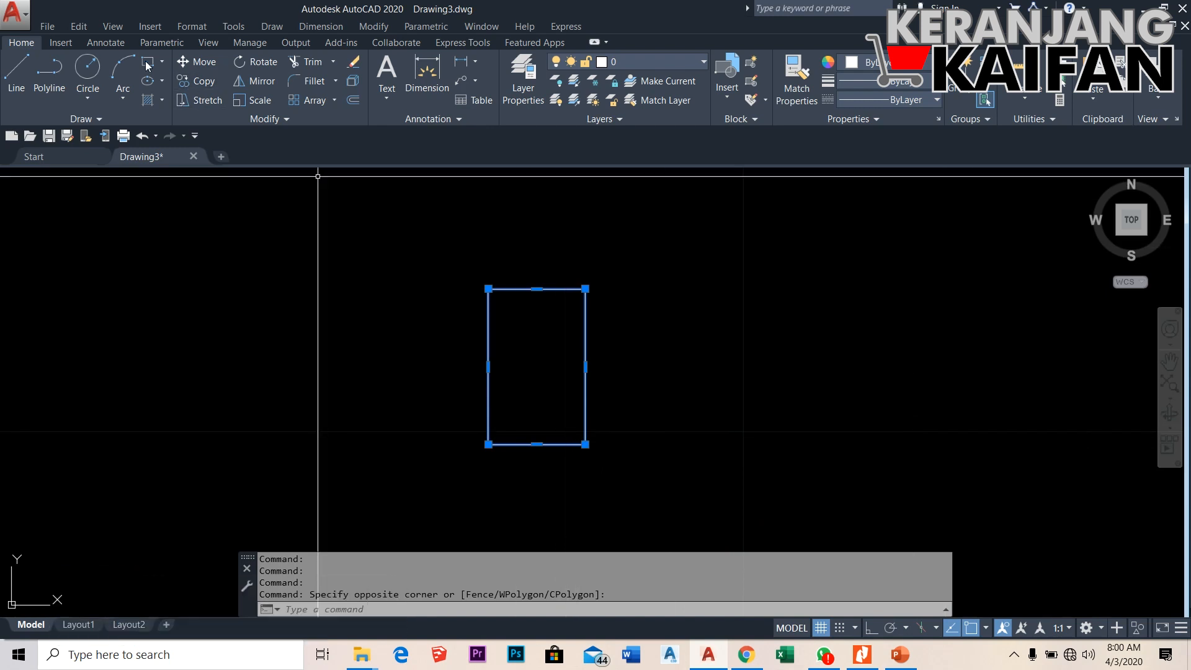
click(662, 64)
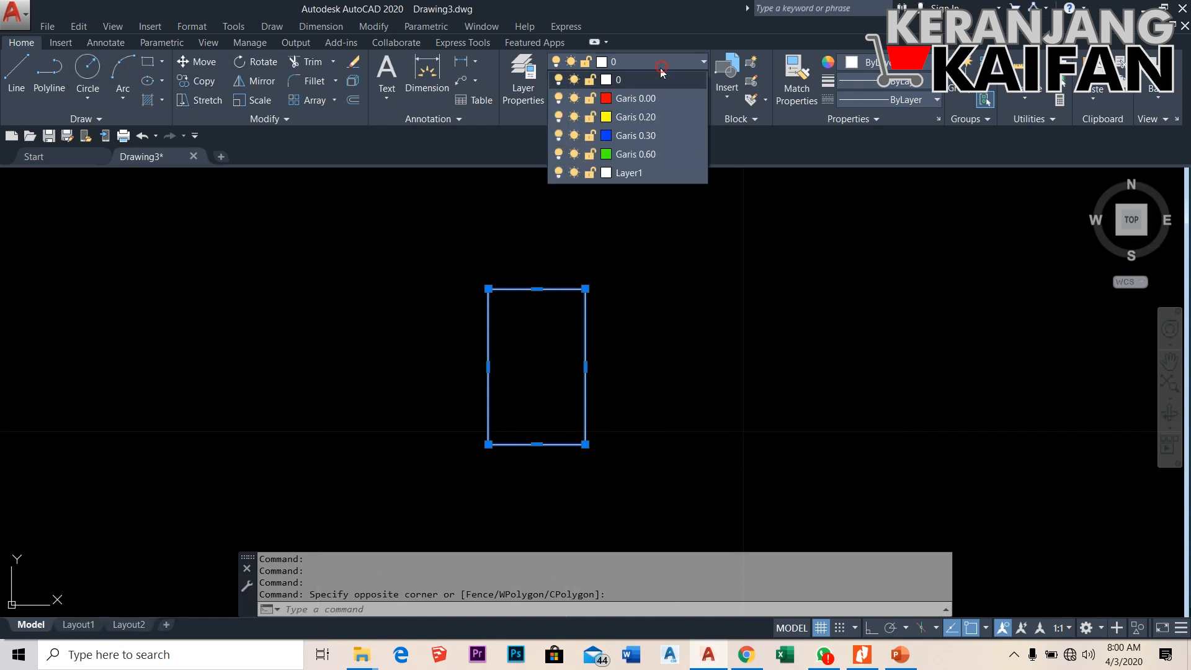
click(649, 98)
click(657, 328)
key(Escape)
key(Escape)
click(668, 64)
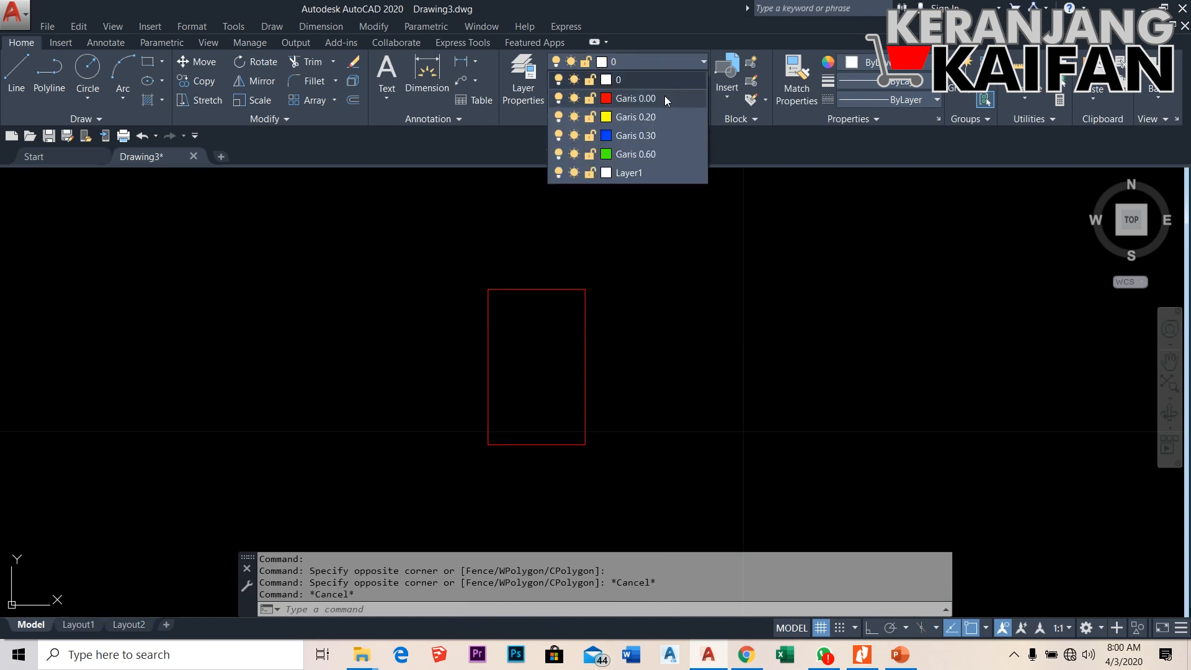
click(665, 96)
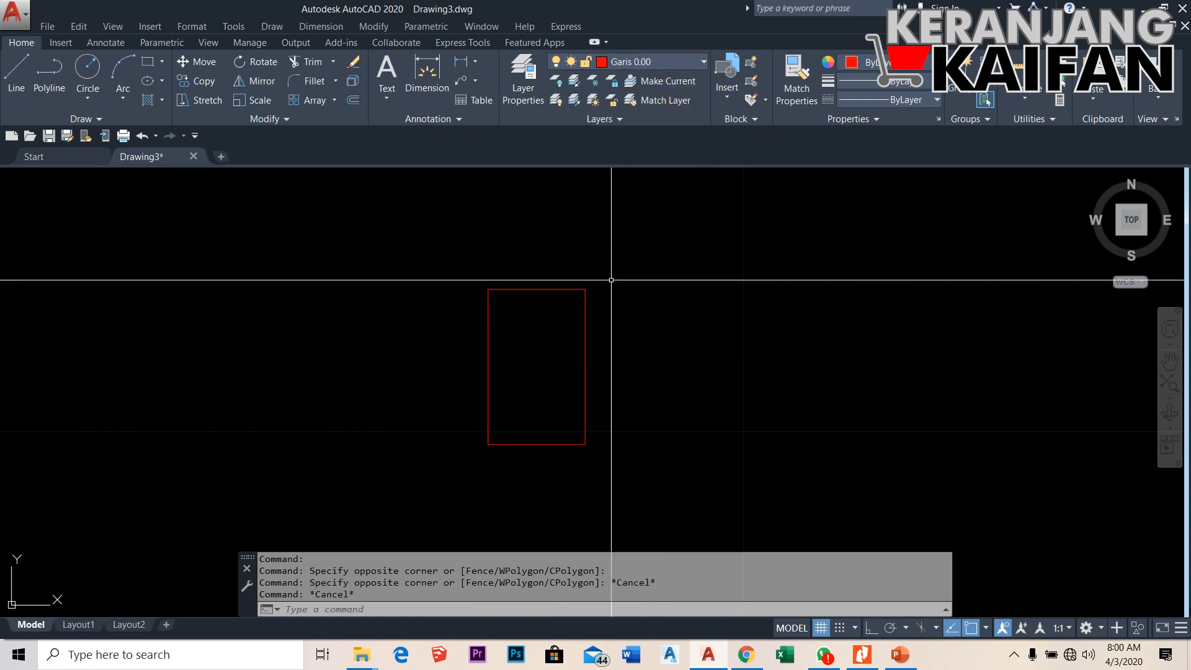
scroll(522, 445, up, 2)
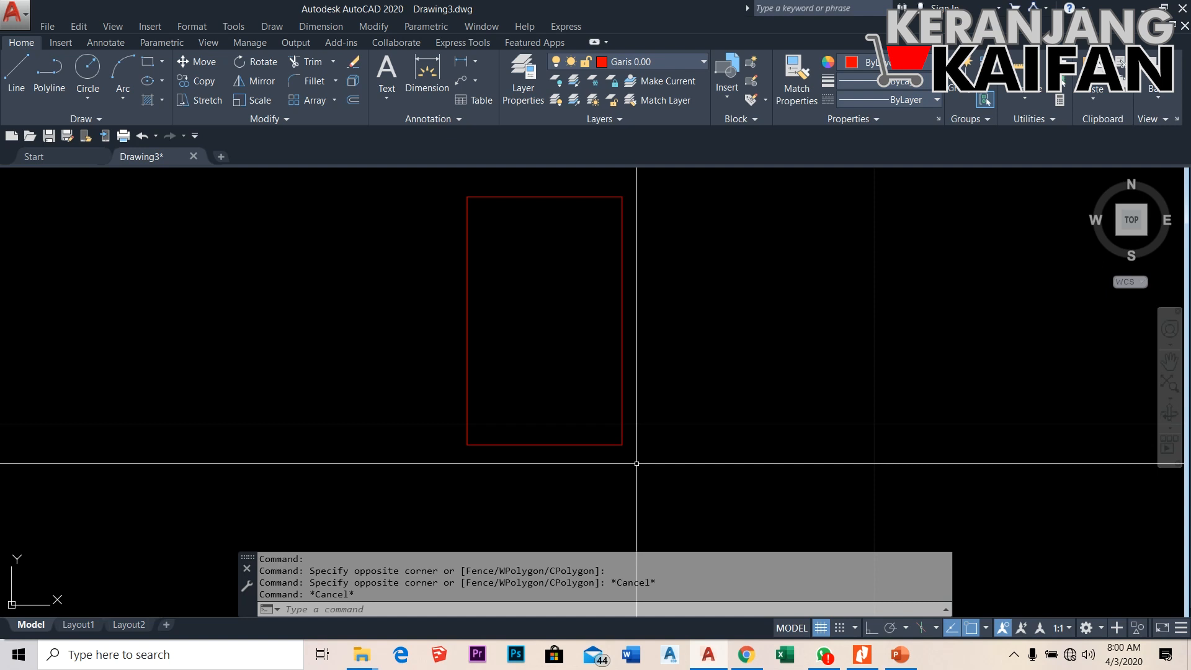
text(o)
key(Return)
text(0.0)
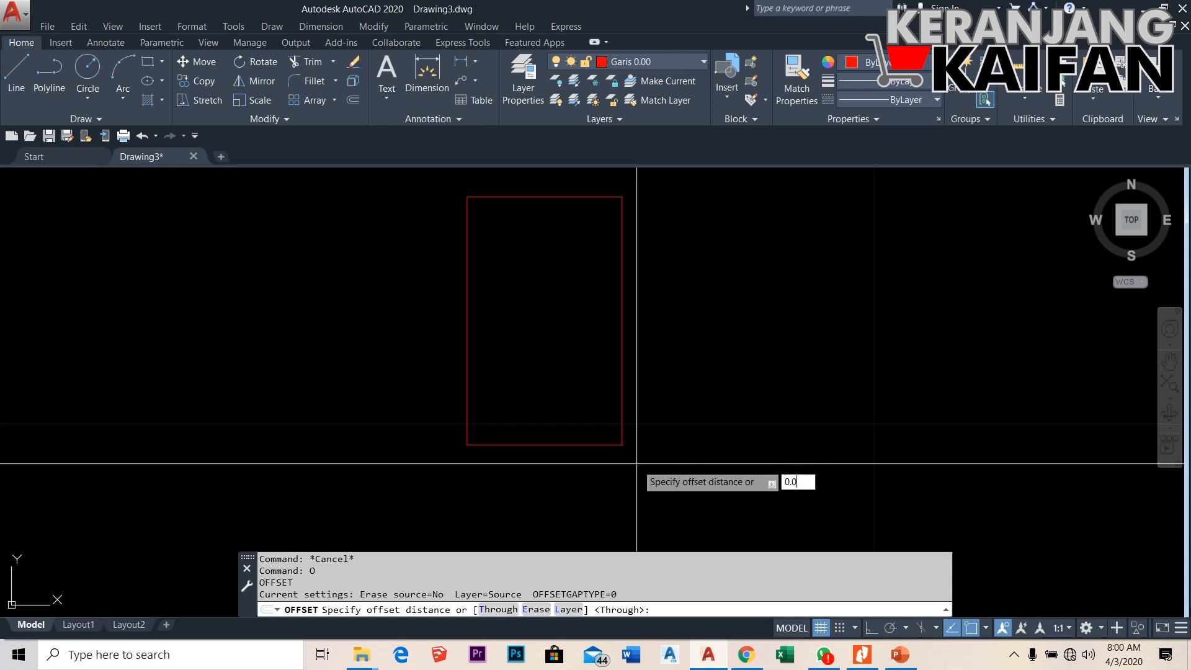
text(025)
key(Return)
click(622, 368)
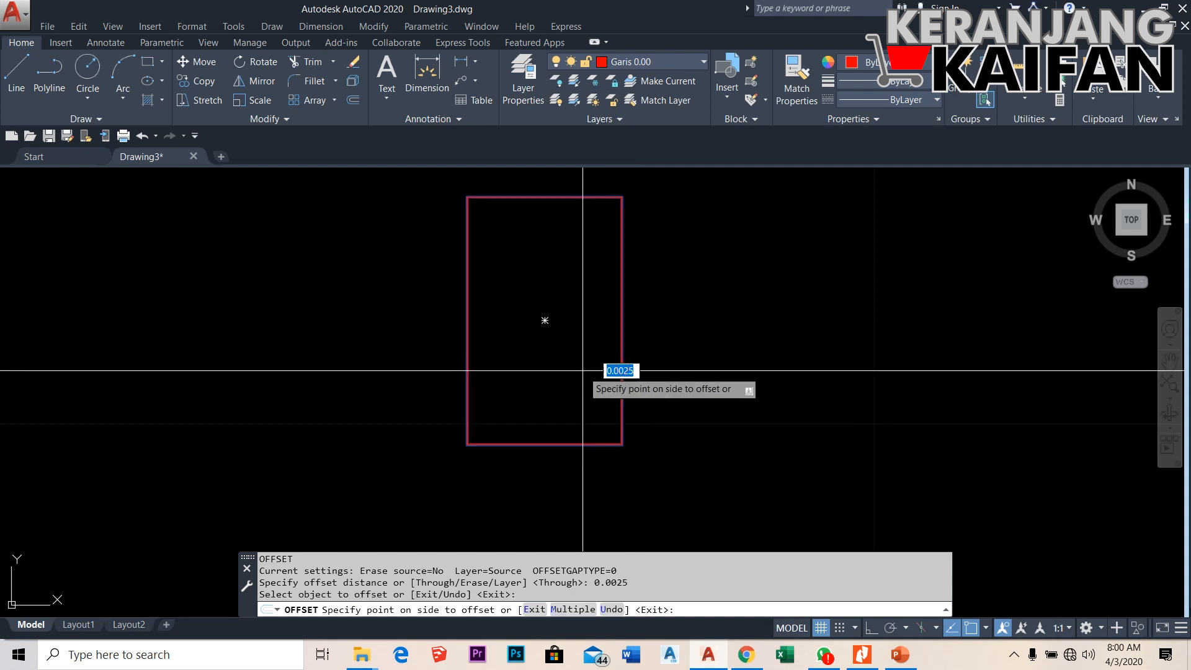
scroll(507, 400, up, 5)
key(Escape)
Offset the rectangle inward by 0.025
scroll(529, 396, down, 2)
text(o)
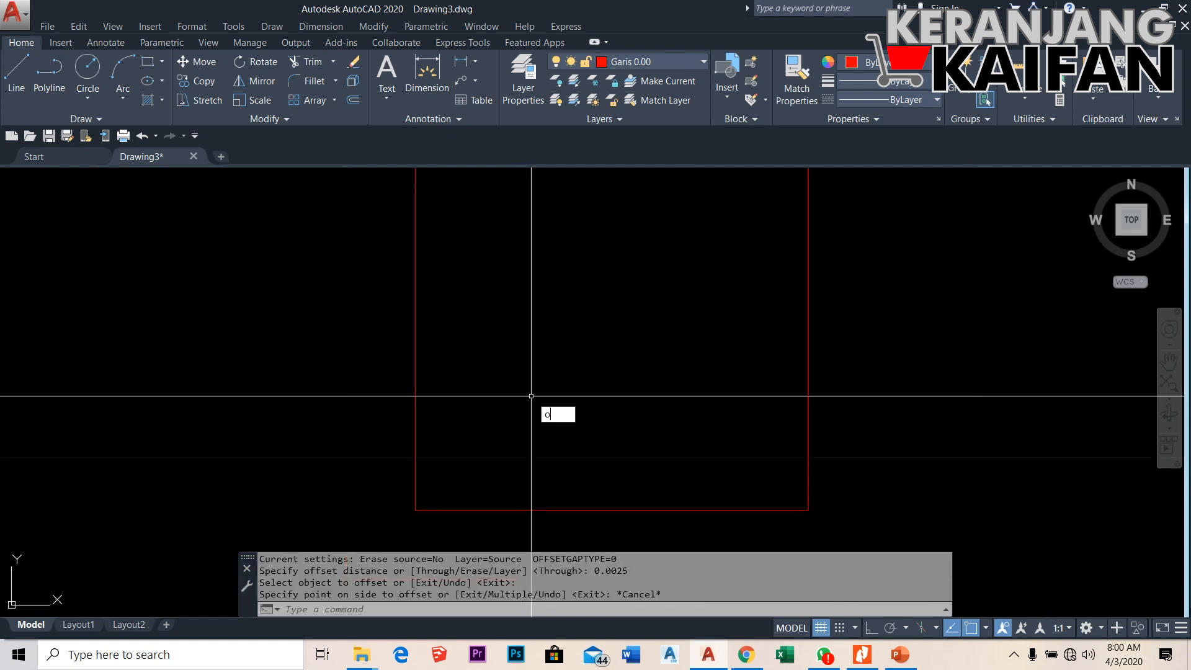
key(Return)
text(0.0)
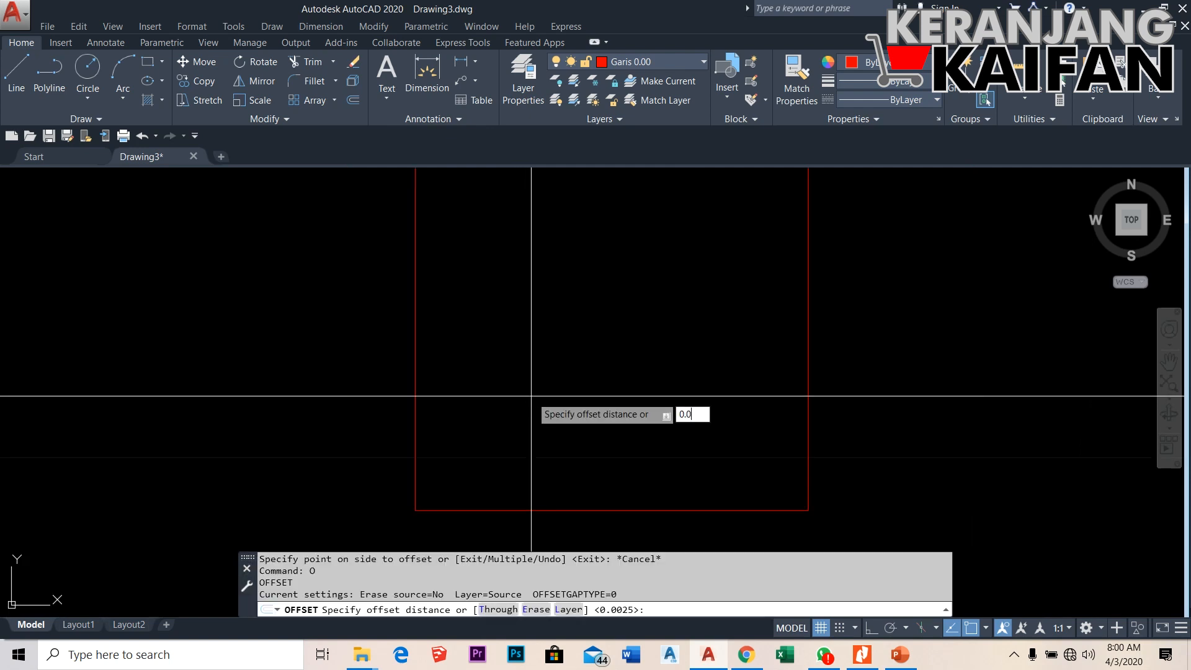
text(25)
key(Return)
click(416, 409)
click(471, 407)
scroll(490, 407, down, 5)
key(Return)
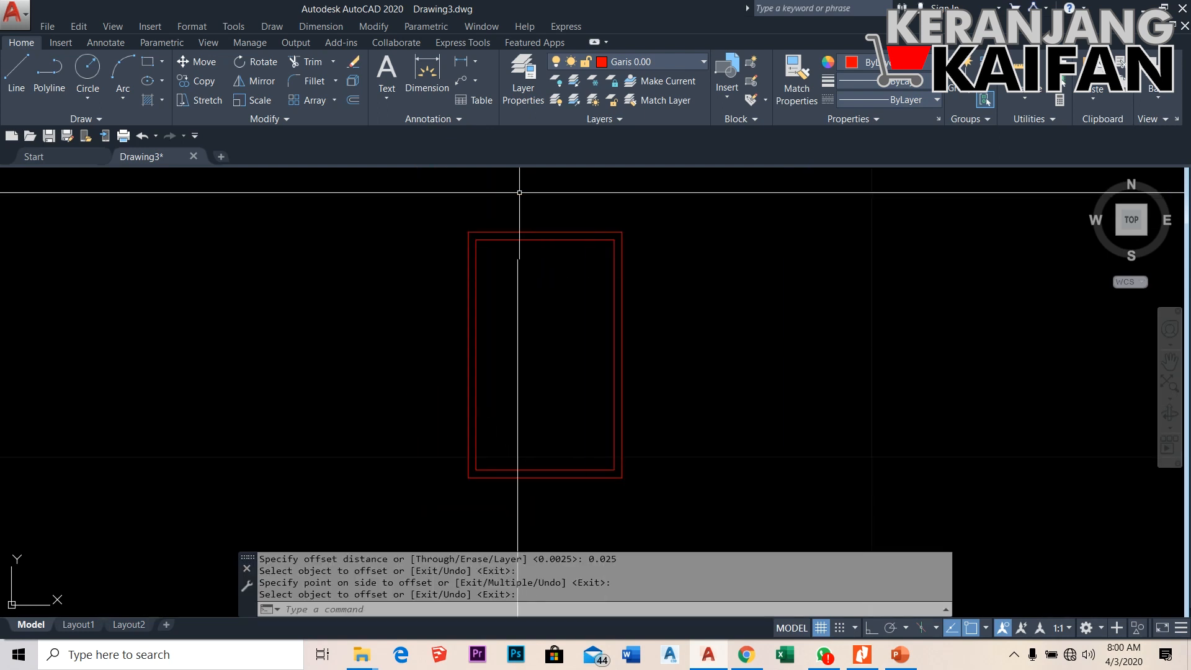
Offset the inner rectangle inward by 0.01 to make a third nested rectangle
scroll(474, 220, up, 3)
scroll(488, 274, up, 5)
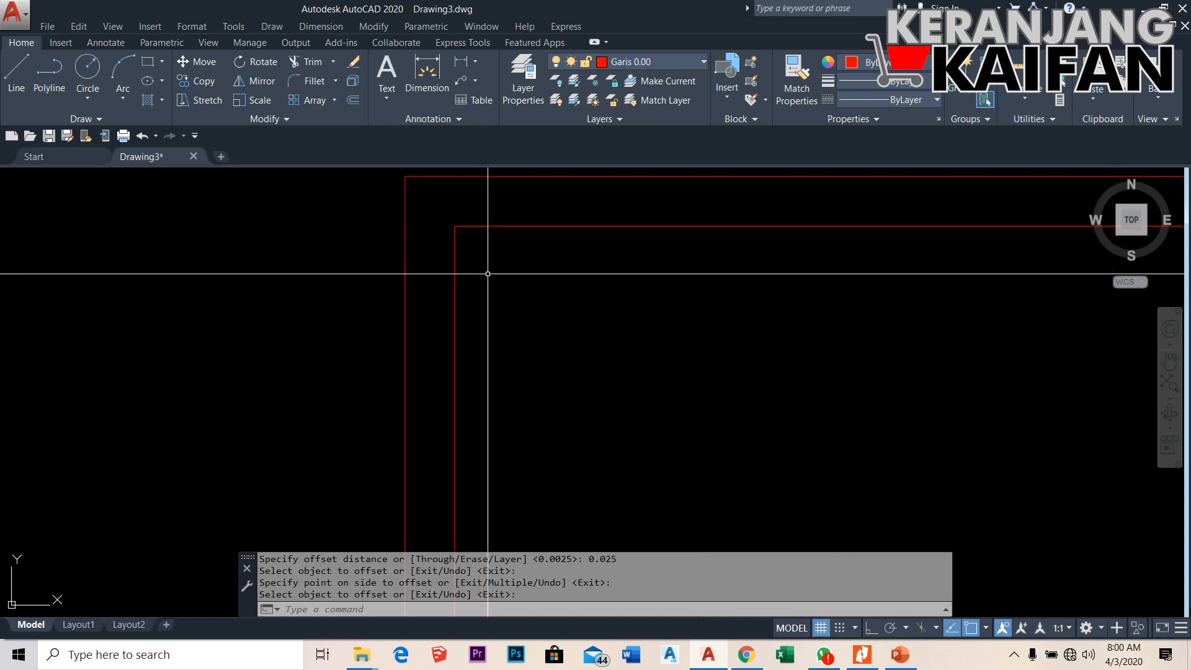
scroll(464, 272, down, 4)
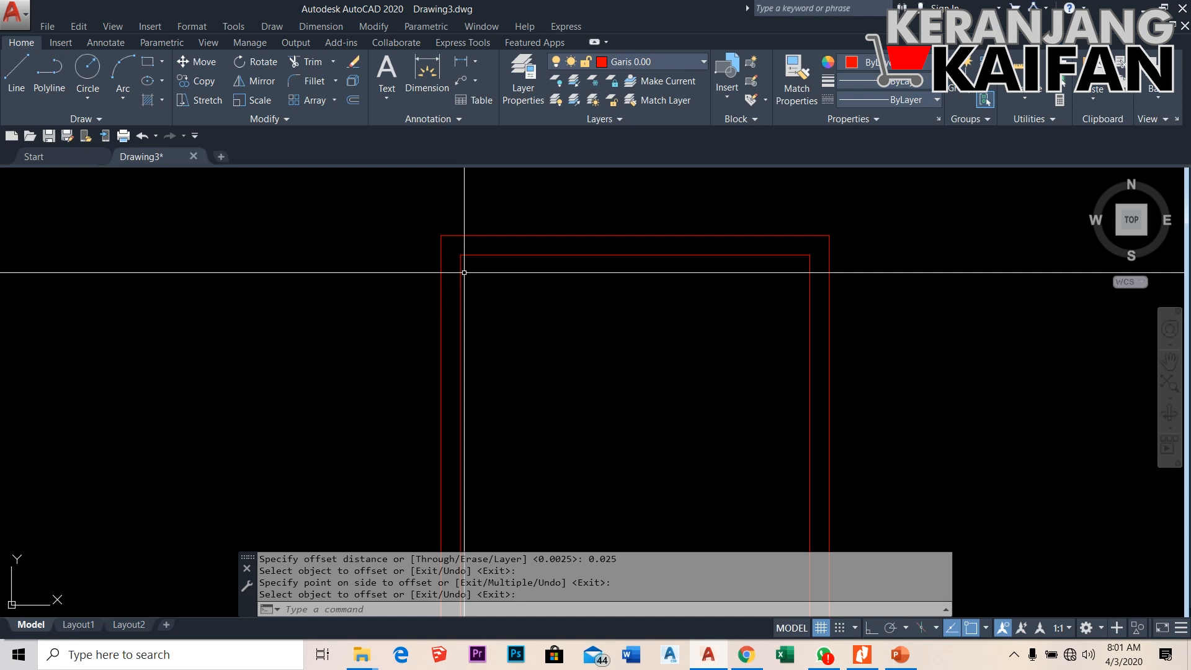
key(Return)
text(o)
key(Return)
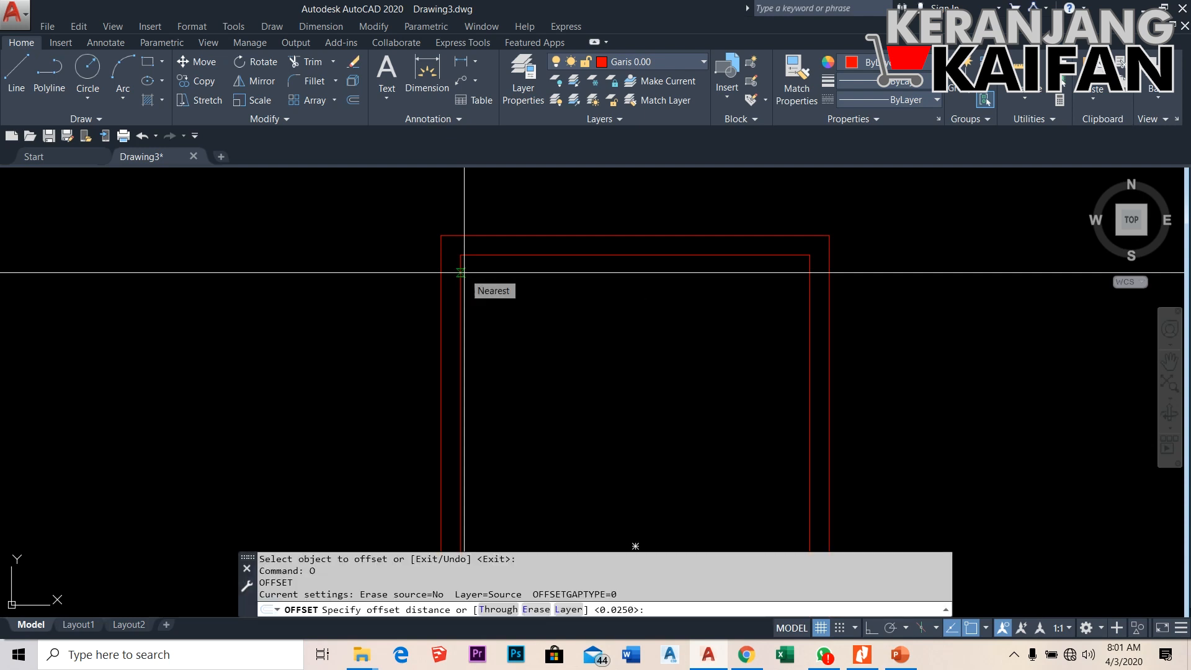
text(0.01)
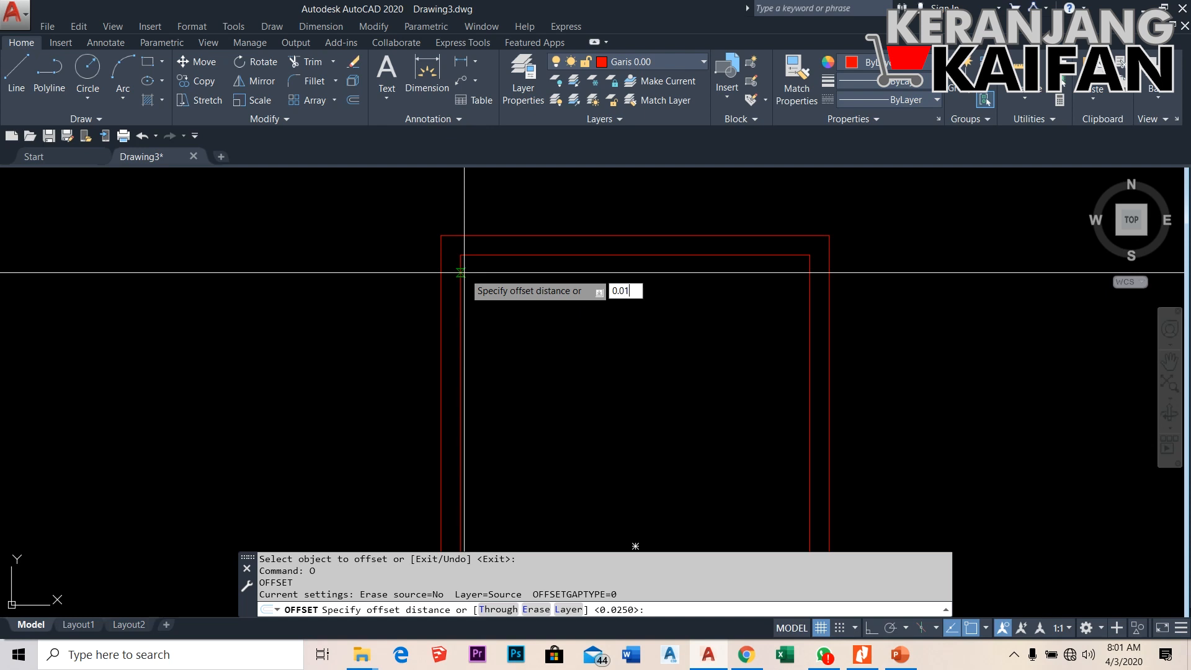
key(Return)
click(503, 255)
click(531, 305)
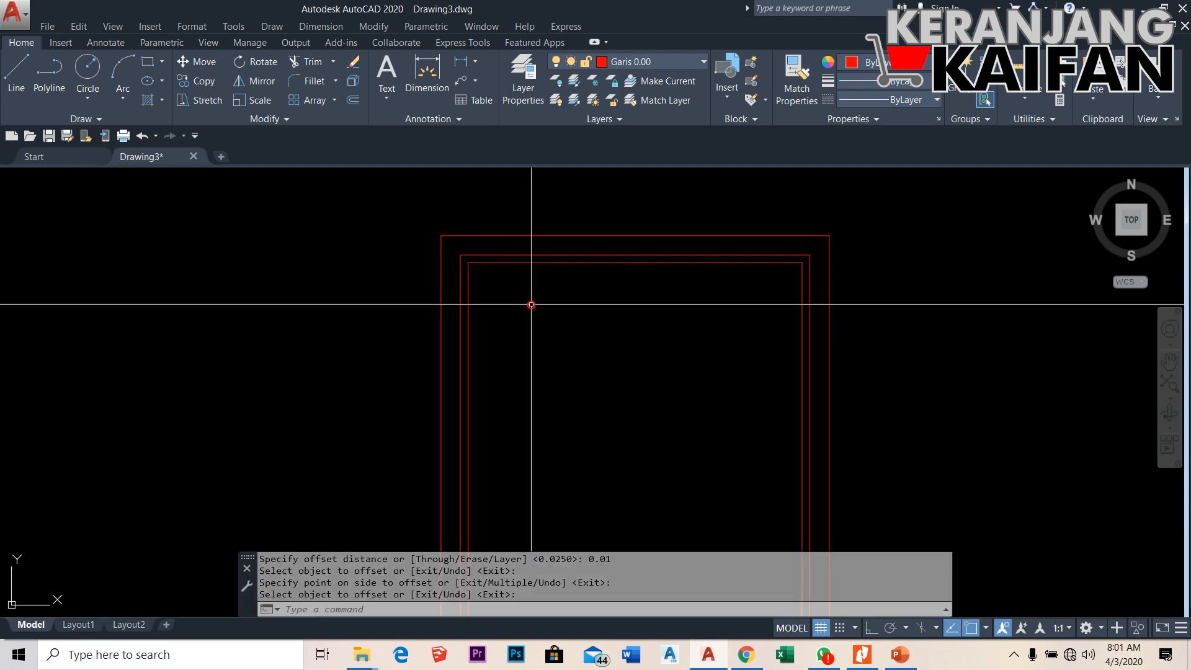
Fillet the top-left corner of the innermost rectangle with a radius of 0.008
scroll(452, 255, up, 2)
scroll(450, 221, down, 5)
scroll(466, 243, up, 8)
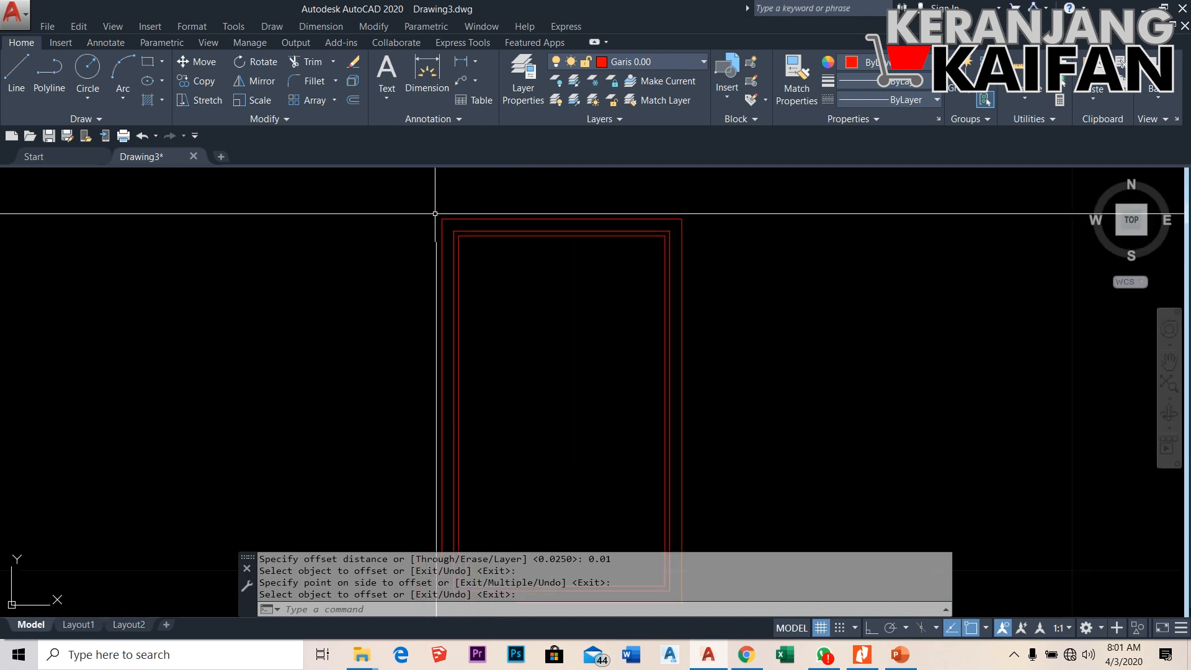
scroll(462, 228, up, 2)
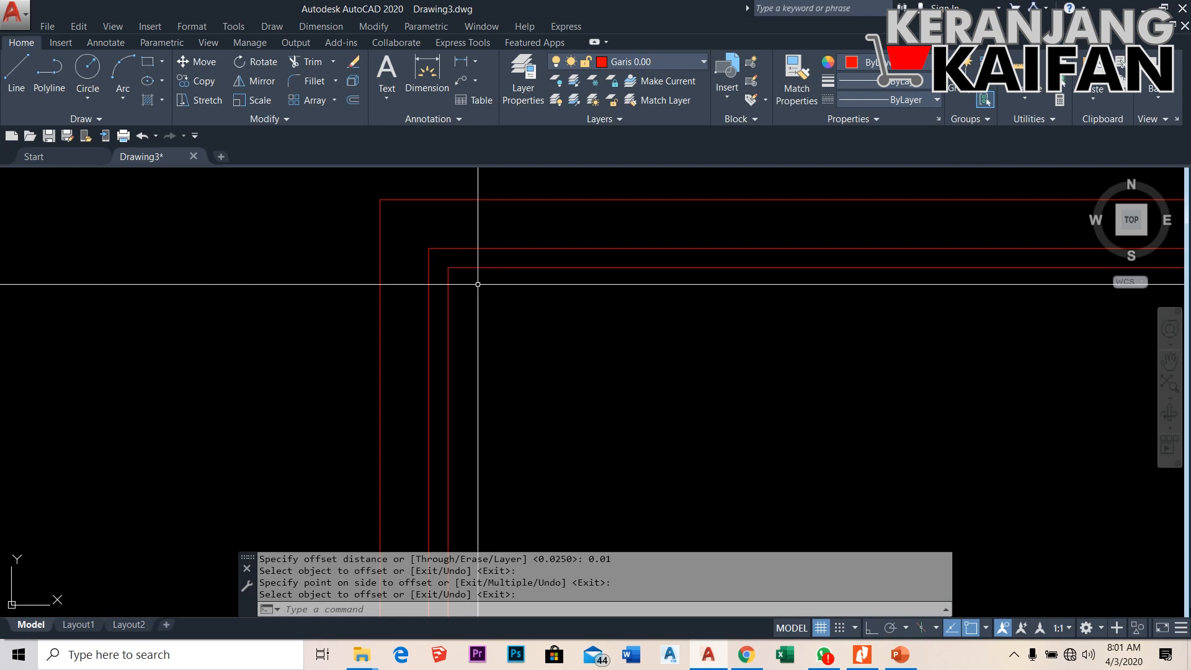
scroll(441, 261, up, 2)
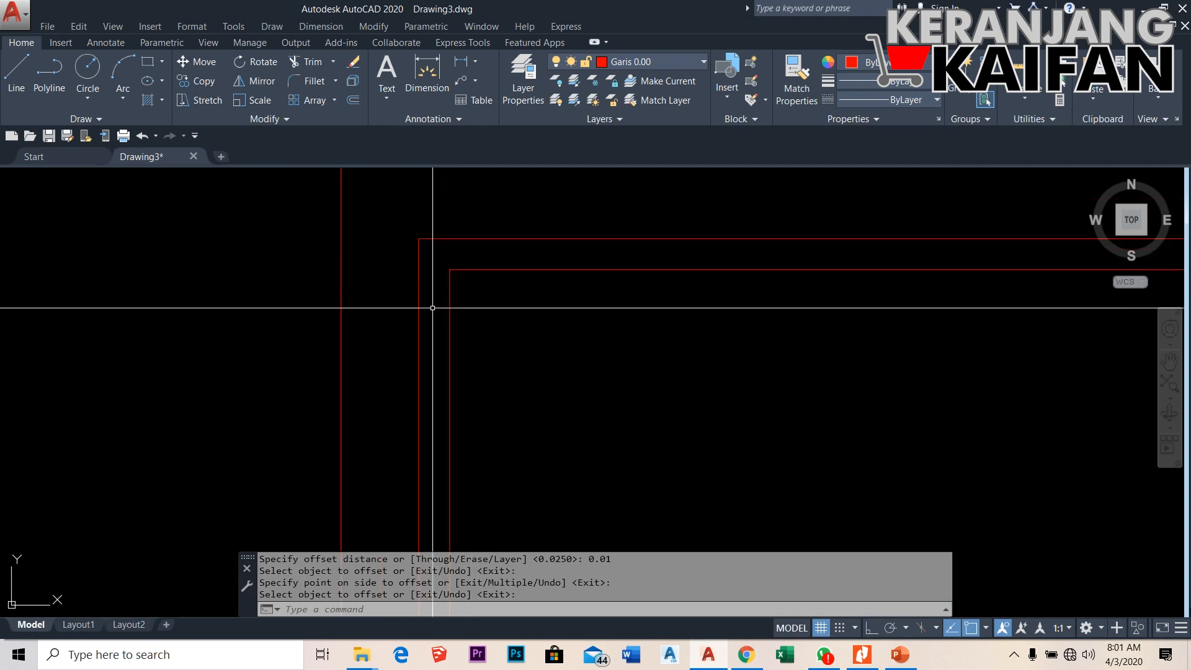
text(F)
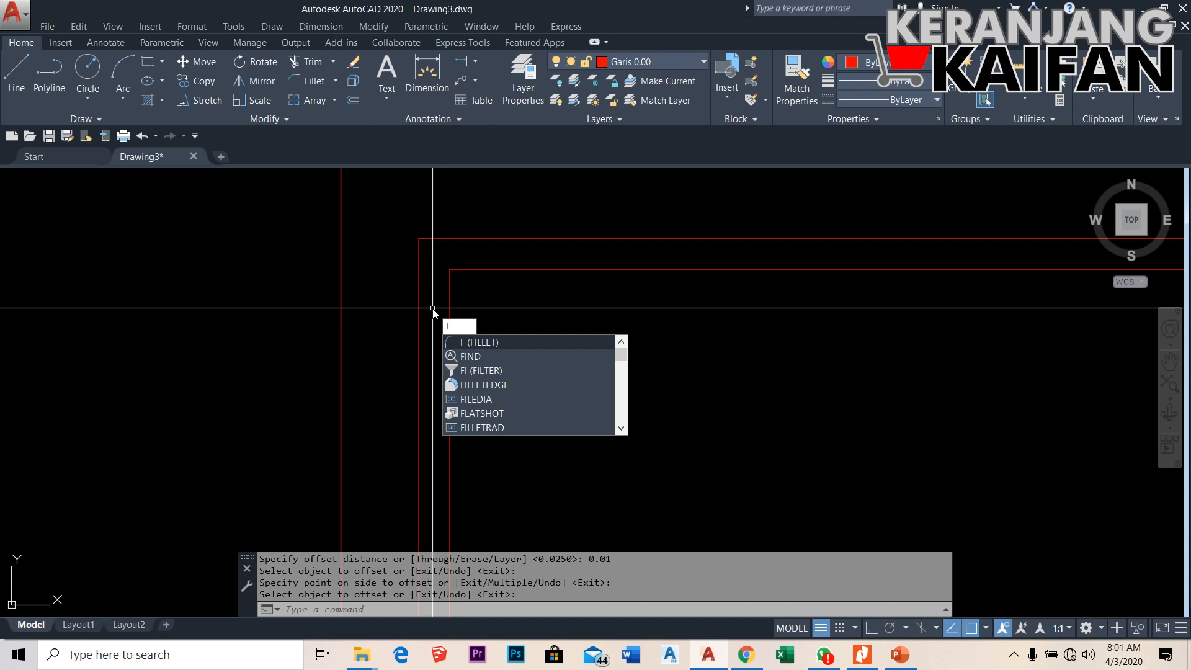
key(Return)
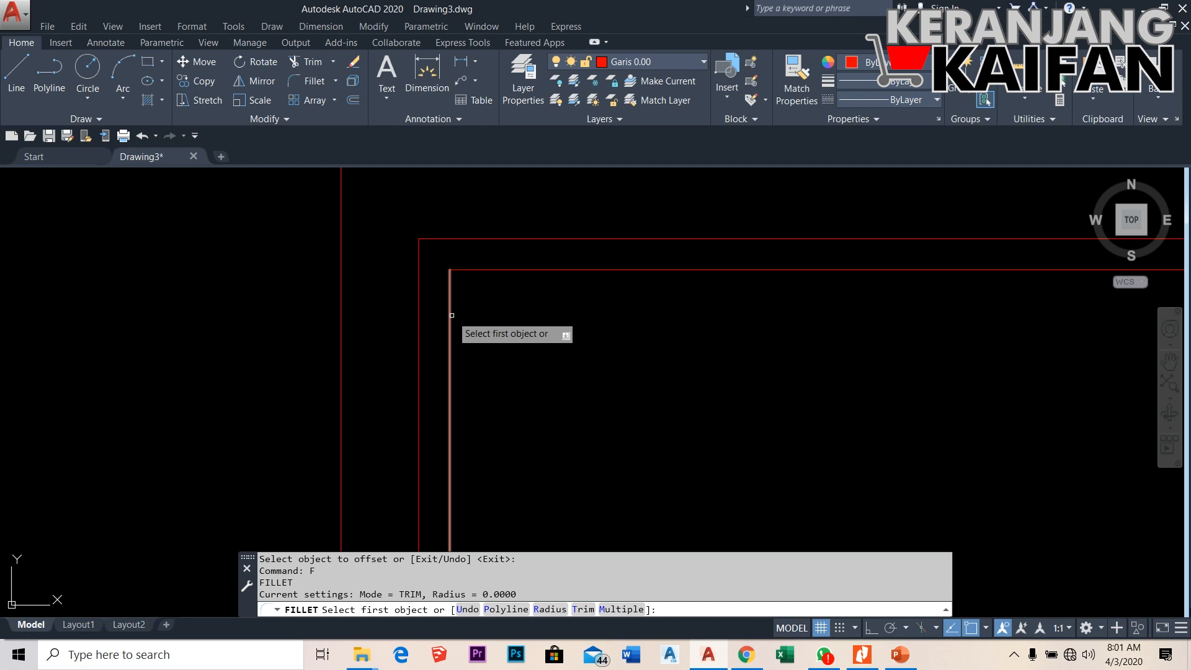
text(r)
key(Return)
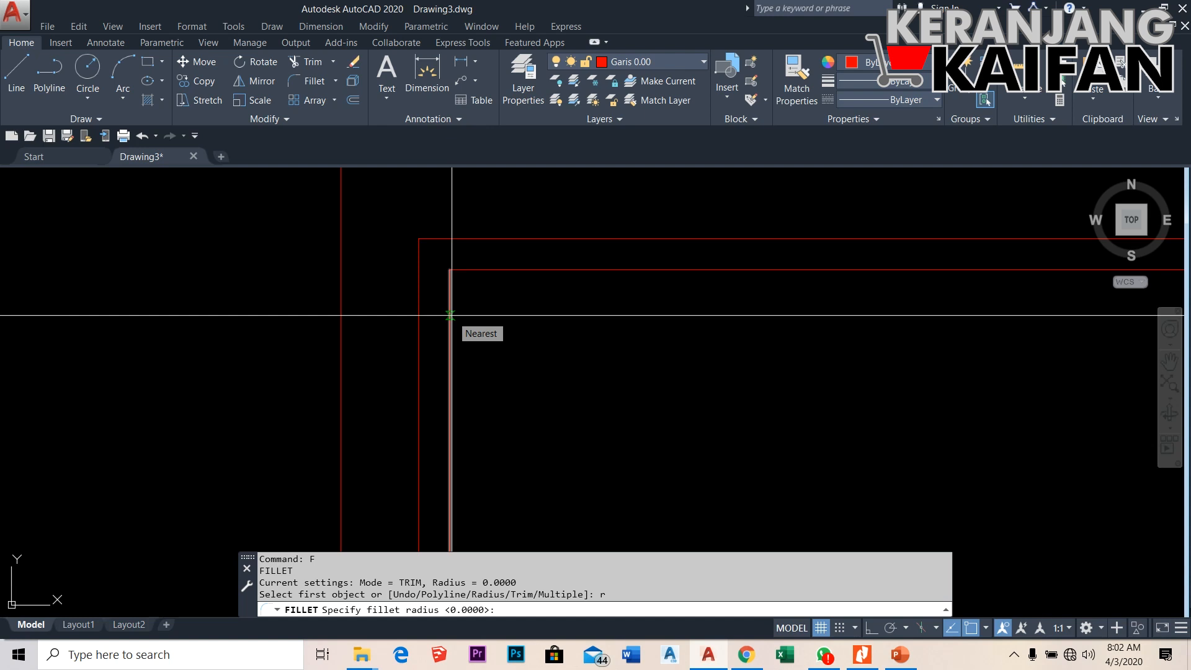
text(0)
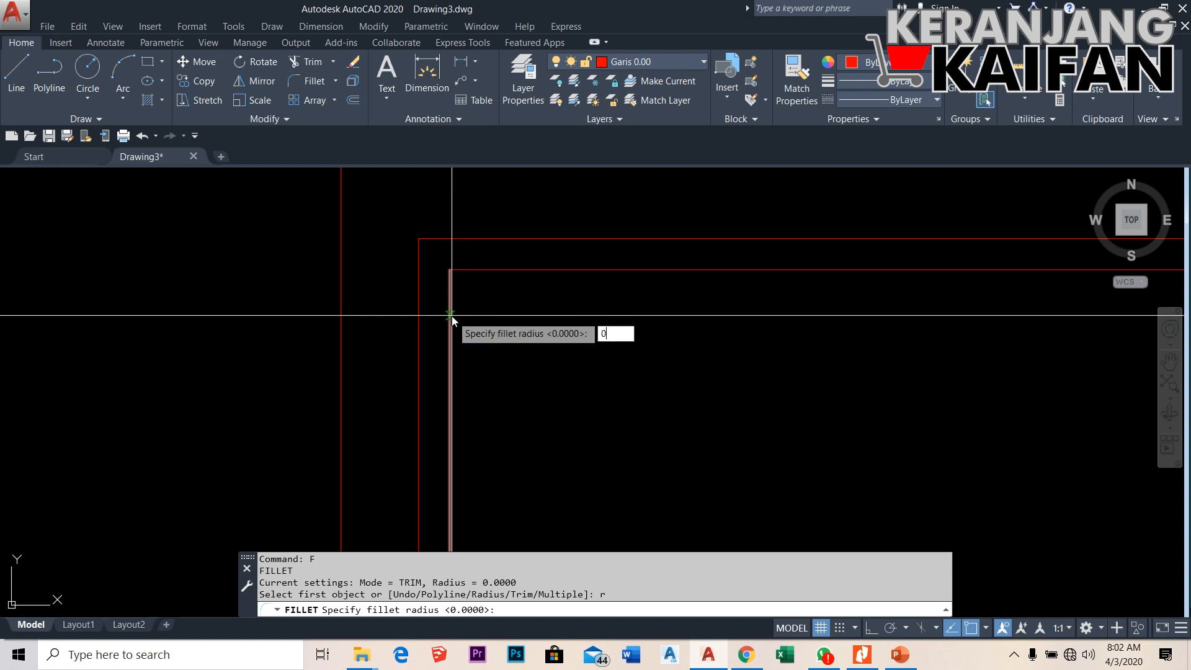
text(.008)
key(Return)
click(487, 271)
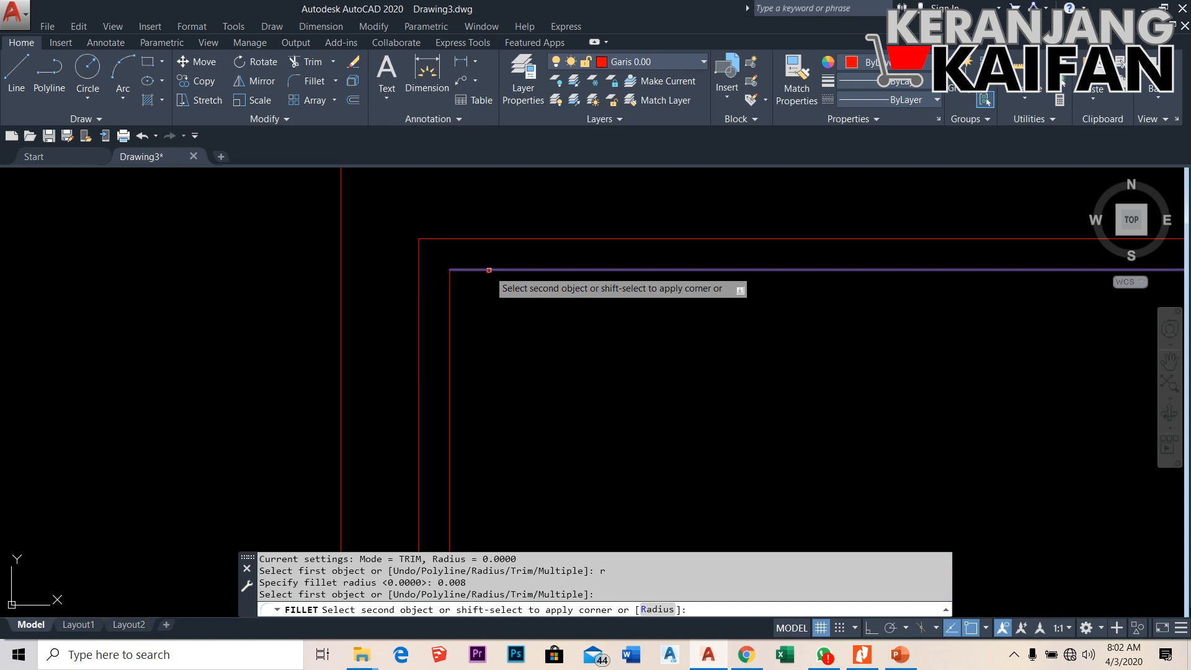
click(450, 316)
Fillet the top-right corner of the innermost rectangle with the same 0.008 radius
key(Return)
scroll(293, 275, down, 4)
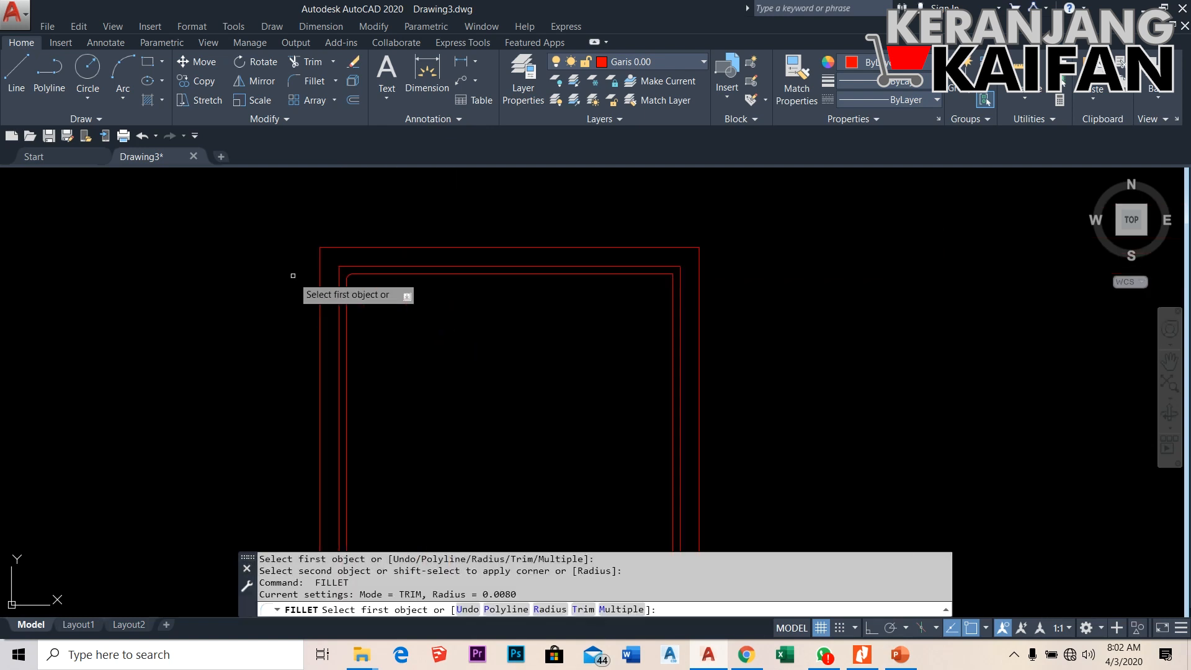
scroll(670, 273, up, 2)
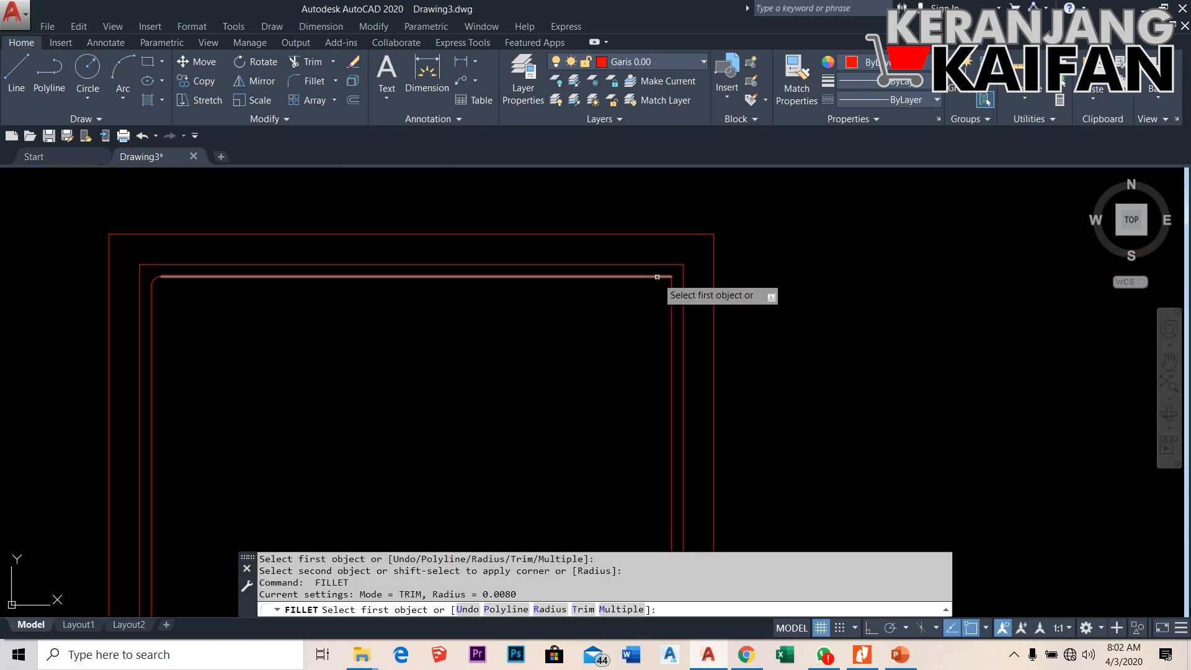
text(r)
key(Return)
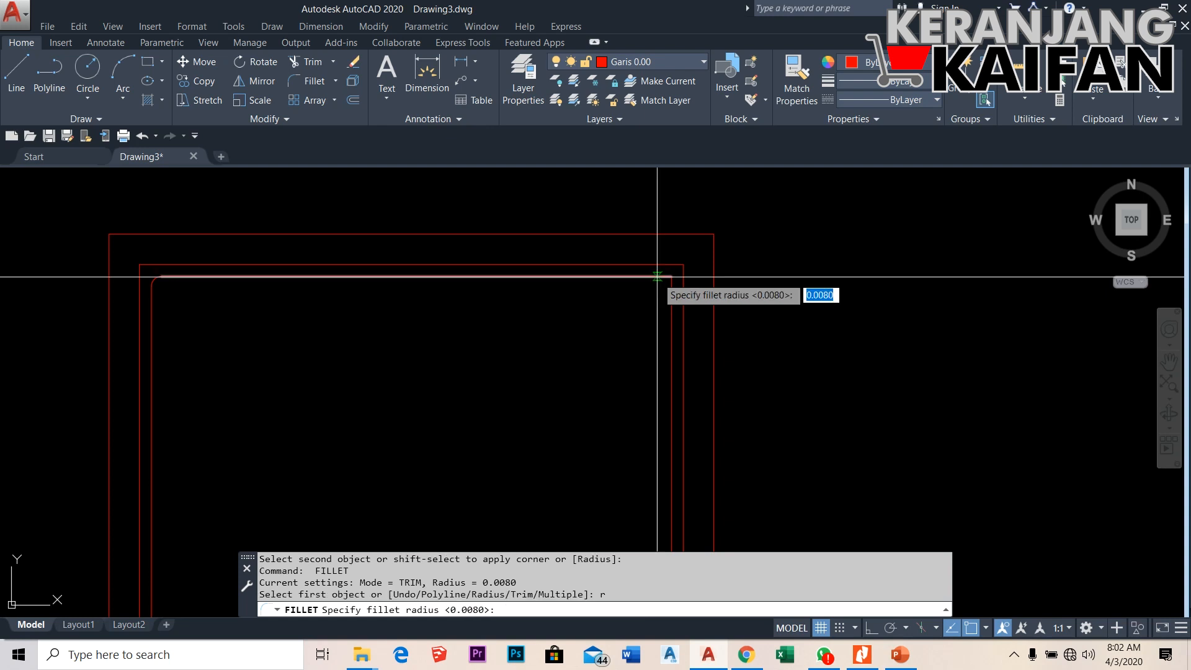
key(Return)
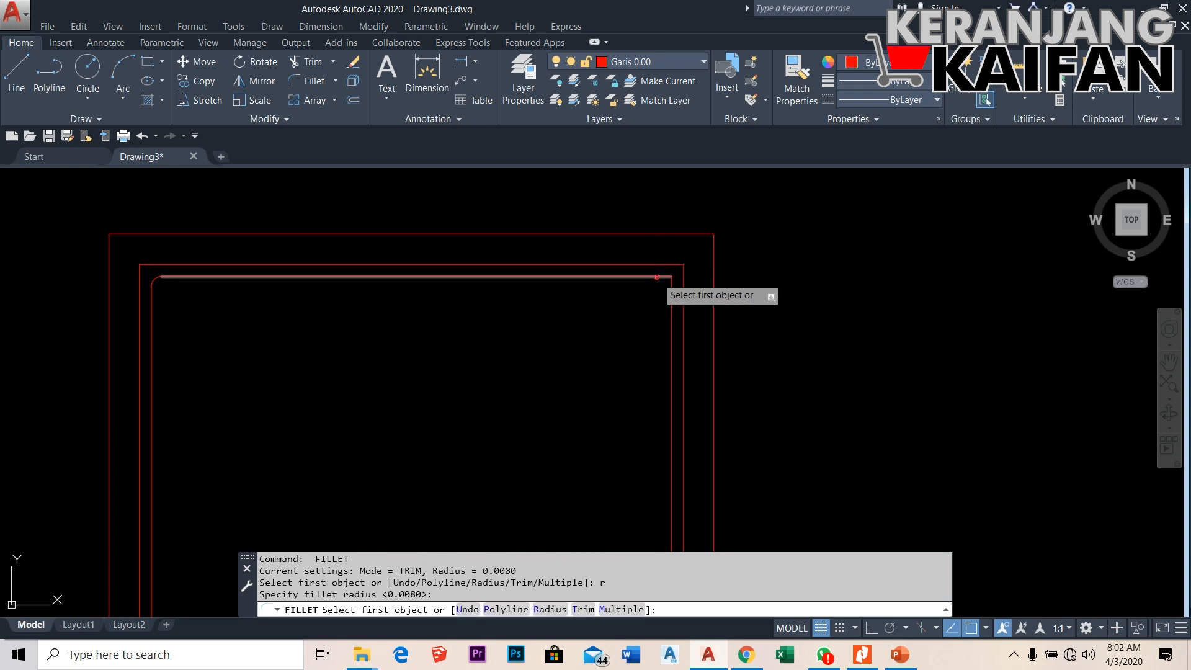
click(657, 278)
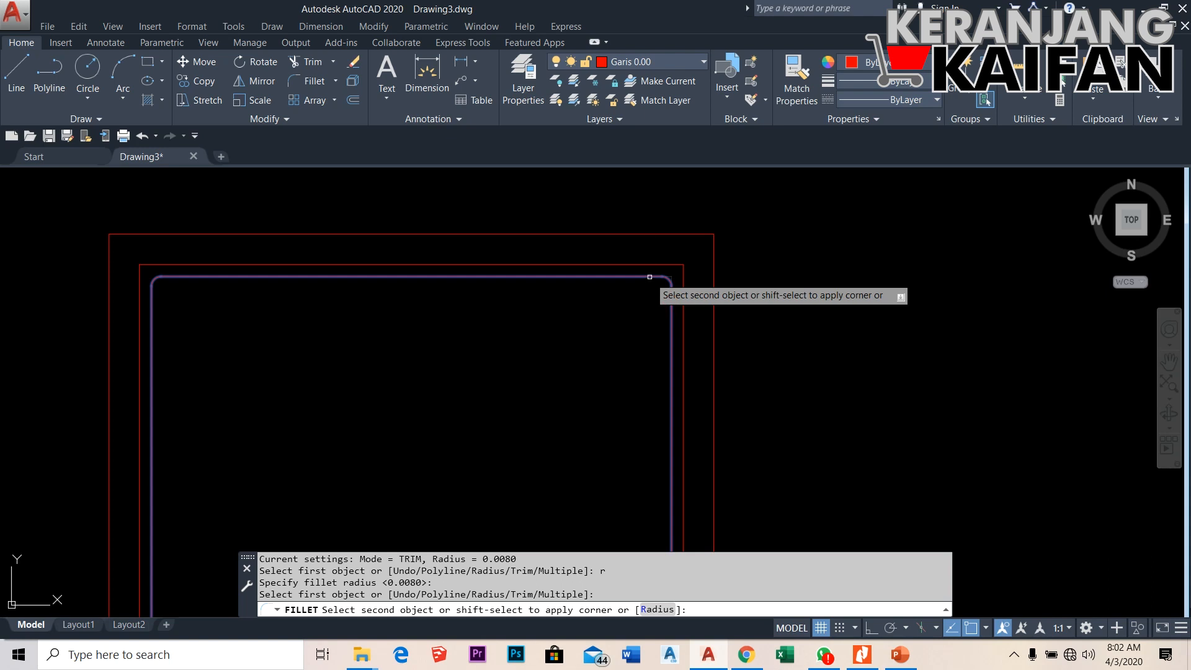
click(672, 303)
scroll(559, 322, down, 8)
key(Return)
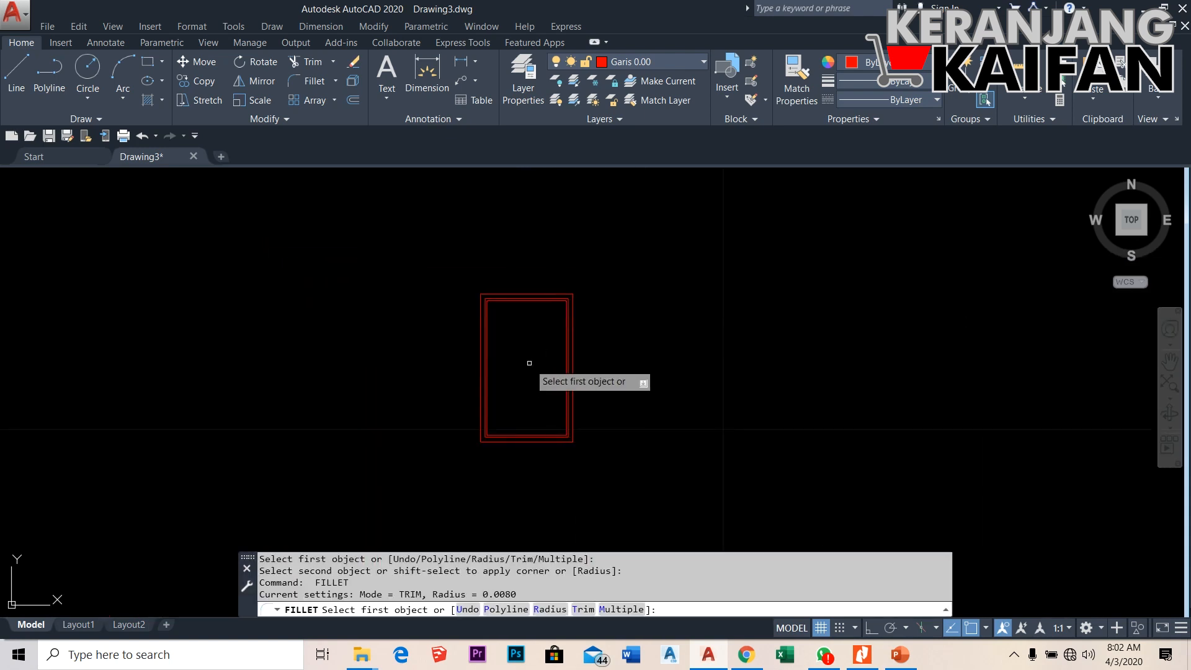
Fillet the bottom-left corner of the innermost rectangle with a radius of 0.008
text(r)
key(Return)
key(Return)
scroll(492, 431, up, 8)
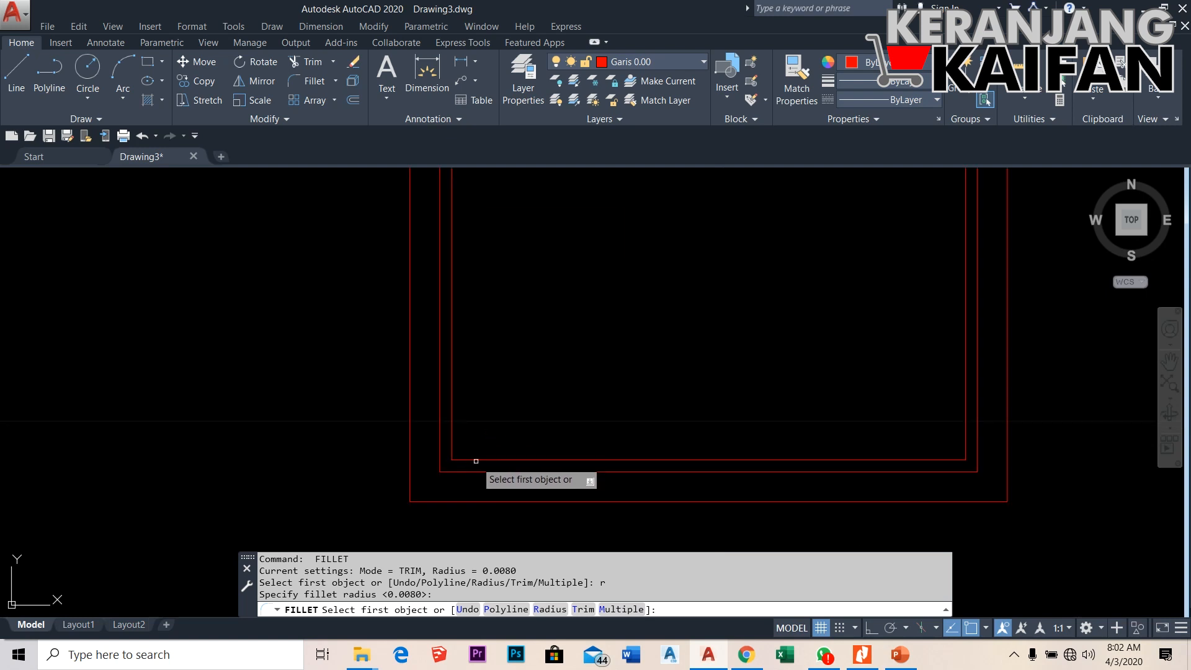
click(477, 460)
click(451, 438)
Fillet the bottom-right corner of the innermost rectangle, keeping the 0.008 radius
key(Return)
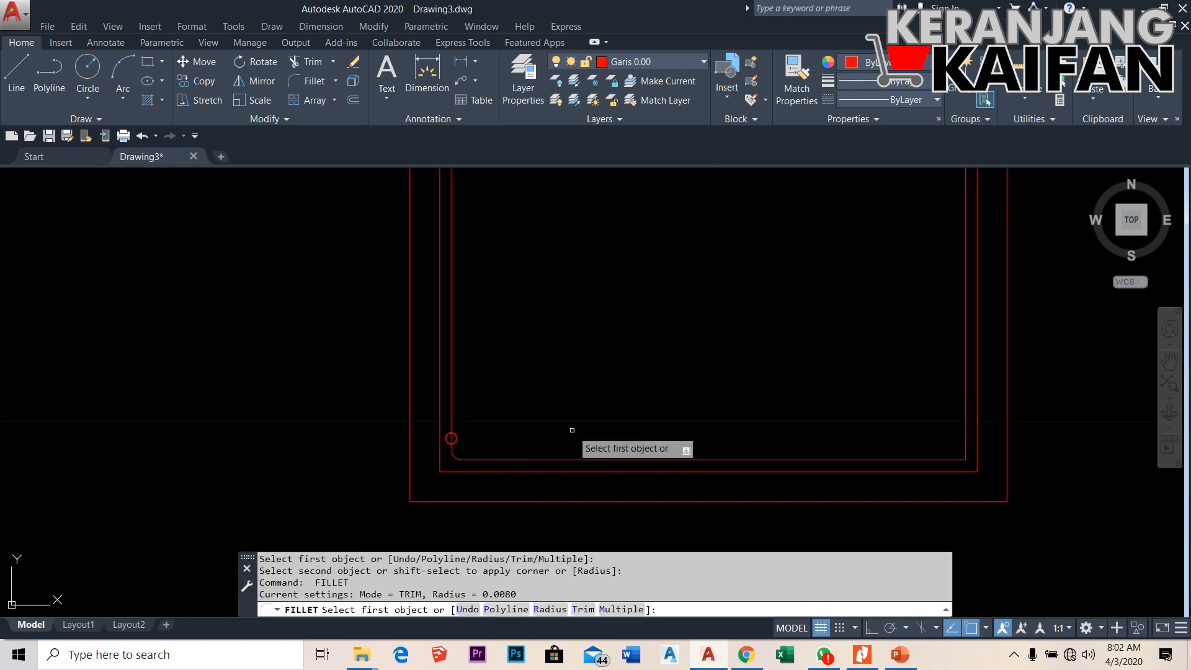
text(r)
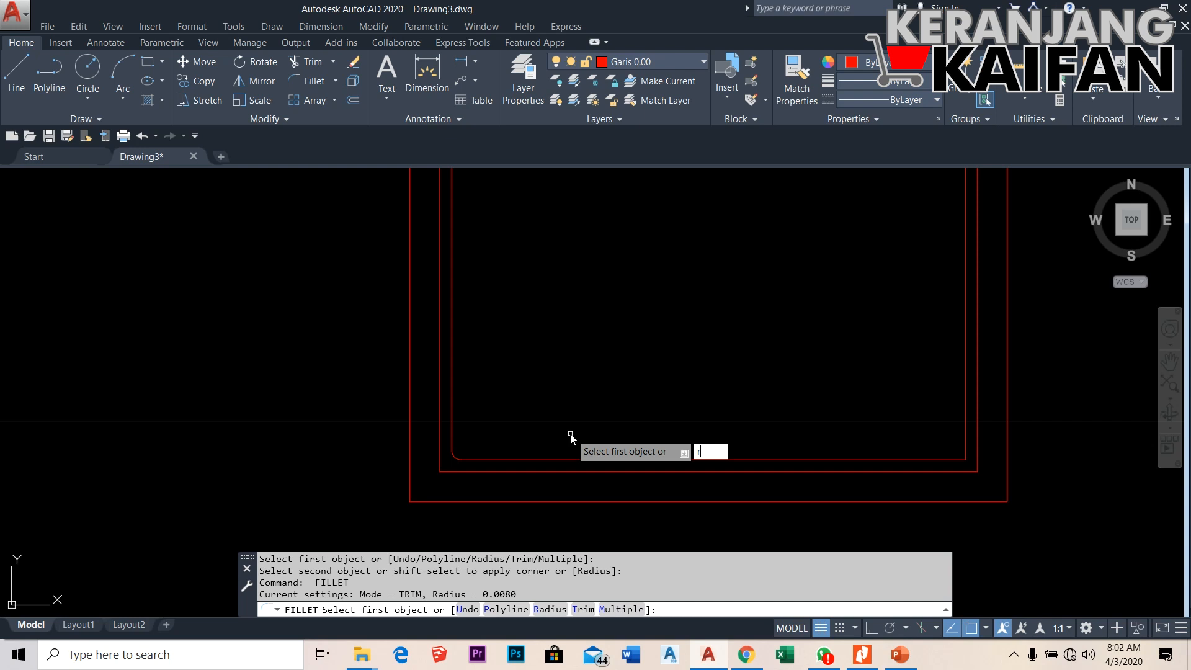
key(Return)
key(Return)
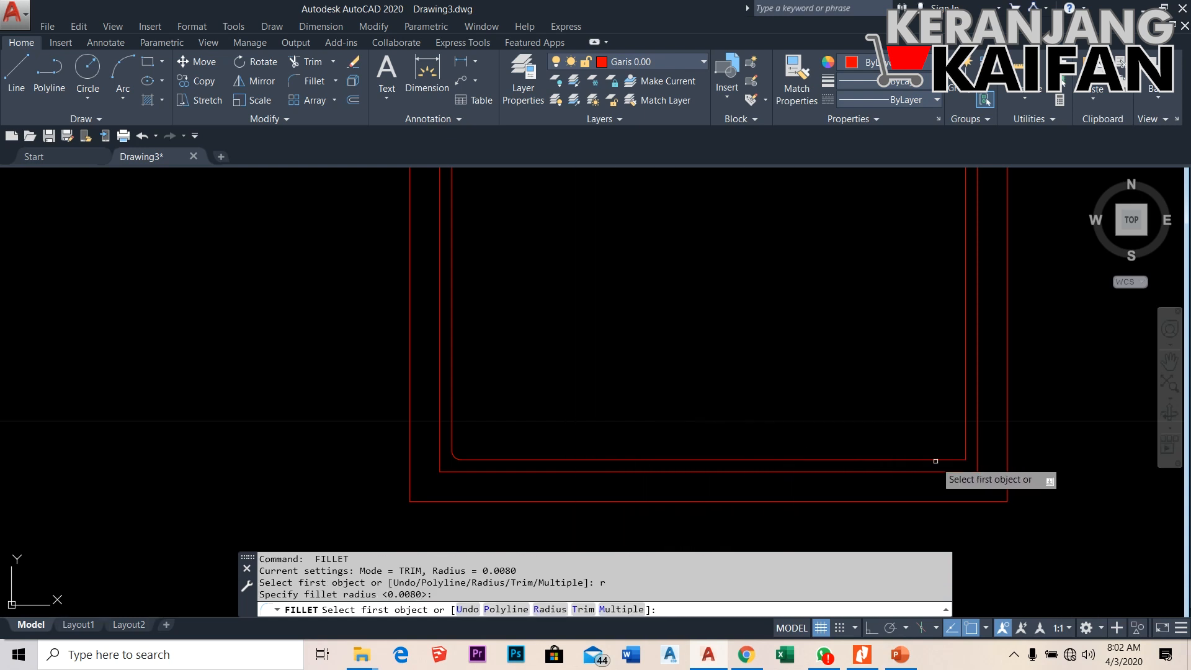
click(934, 460)
click(963, 438)
key(Return)
scroll(787, 486, down, 2)
scroll(711, 499, down, 4)
key(Escape)
Delete the sharp-cornered middle rectangle between the outer frame and the rounded inner rectangle
scroll(689, 403, up, 6)
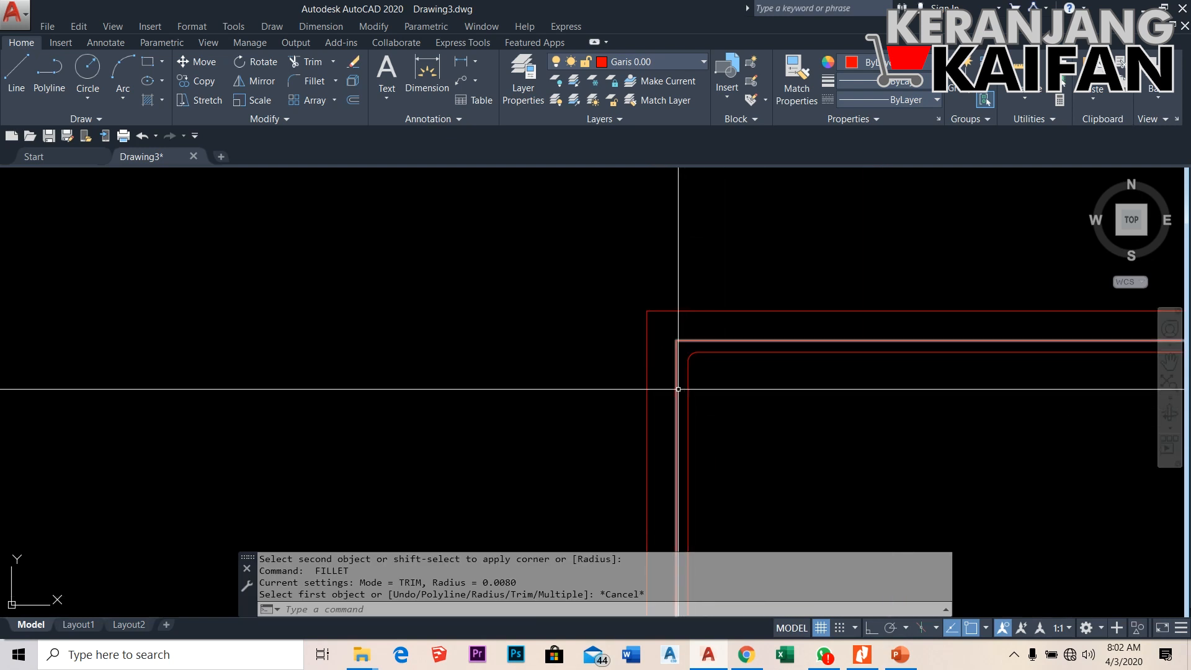
click(678, 389)
key(Delete)
Offset the rounded inner rectangle outward by 0.01
scroll(641, 372, down, 4)
scroll(654, 373, up, 2)
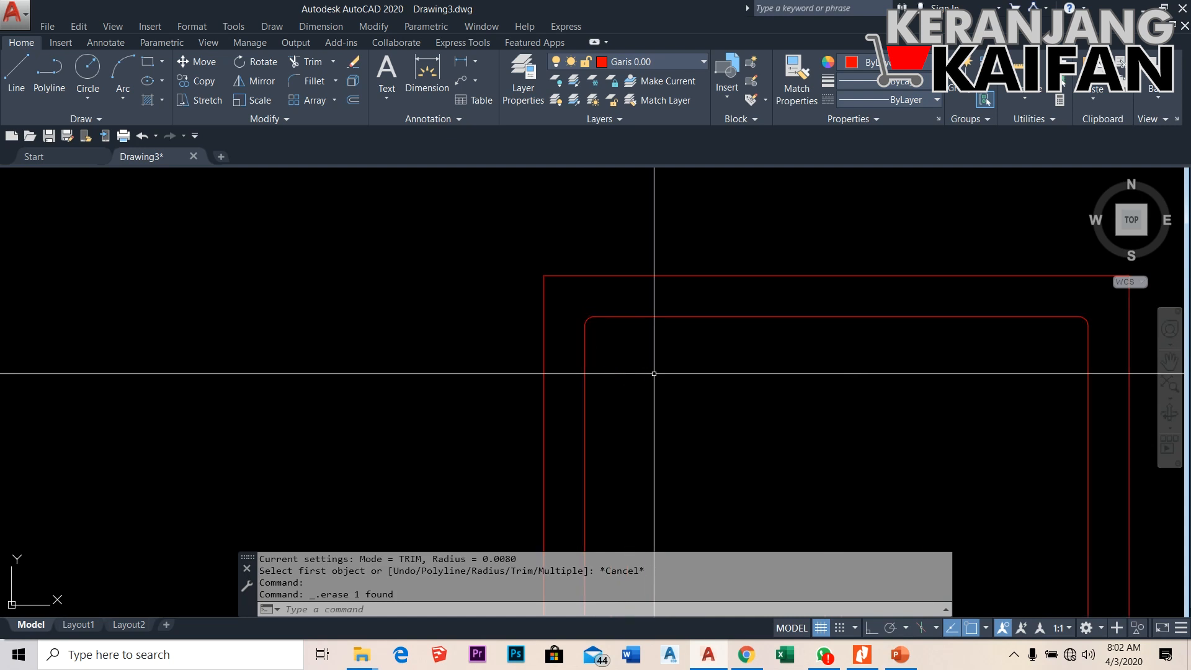
text(o)
key(Return)
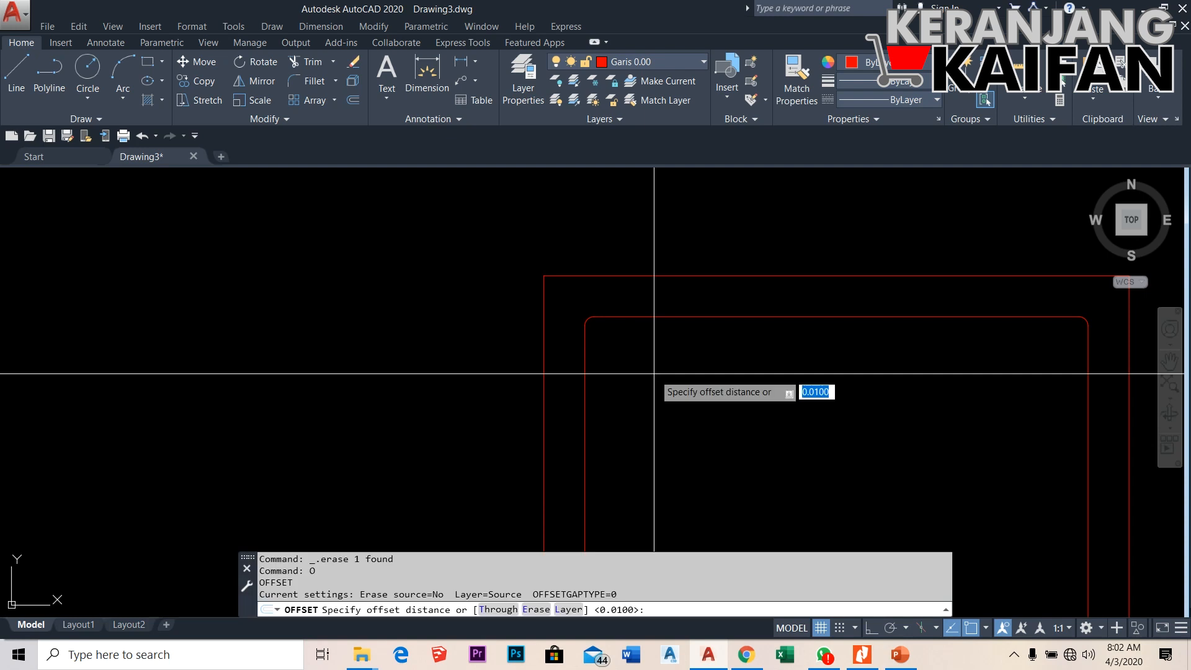
text(0.01)
key(Return)
click(585, 389)
click(571, 390)
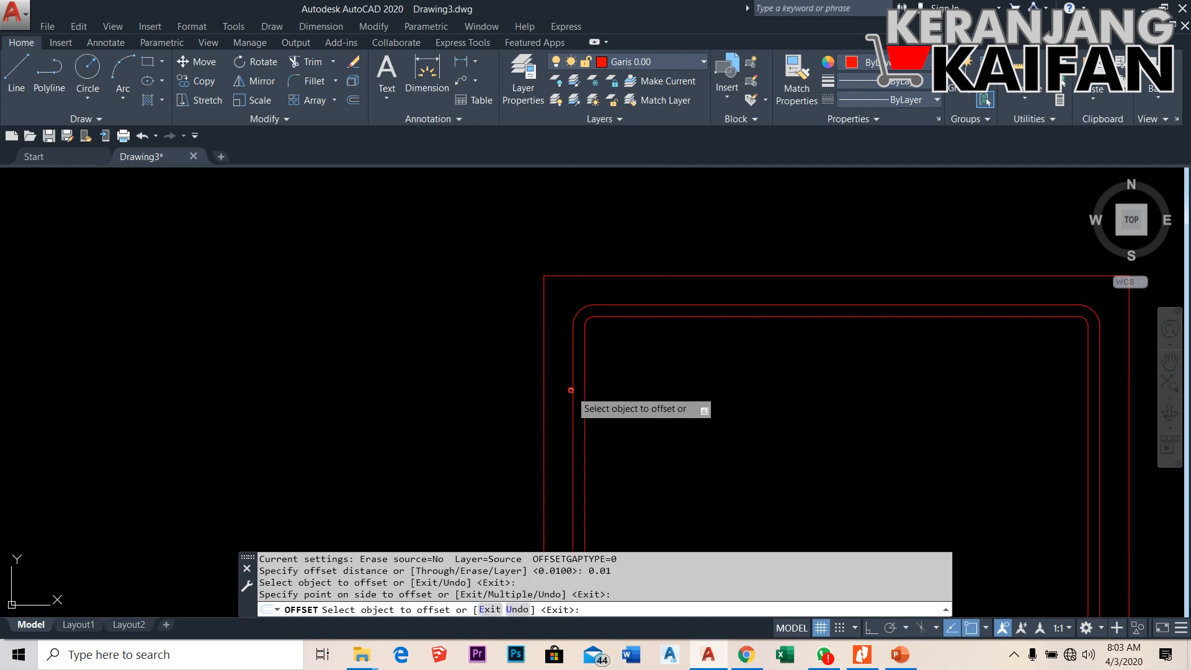
key(Return)
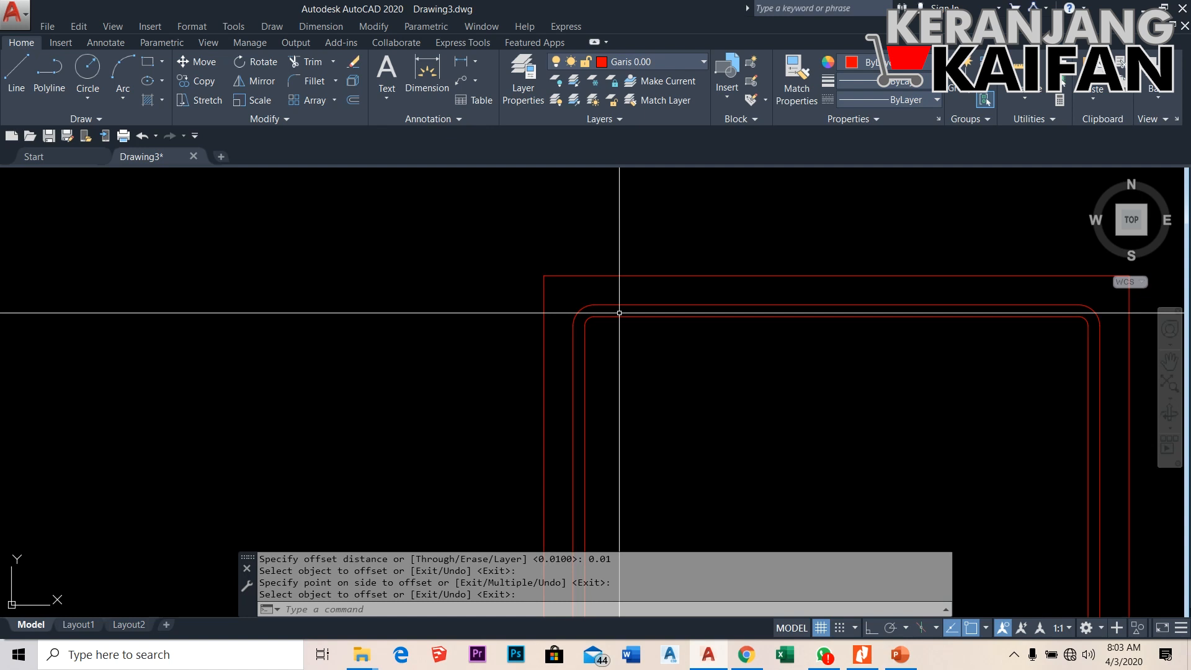
Draw a circle of diameter 0.016 centred on the arc centre of the inner rectangle's top-left rounded corner
text(c)
key(Return)
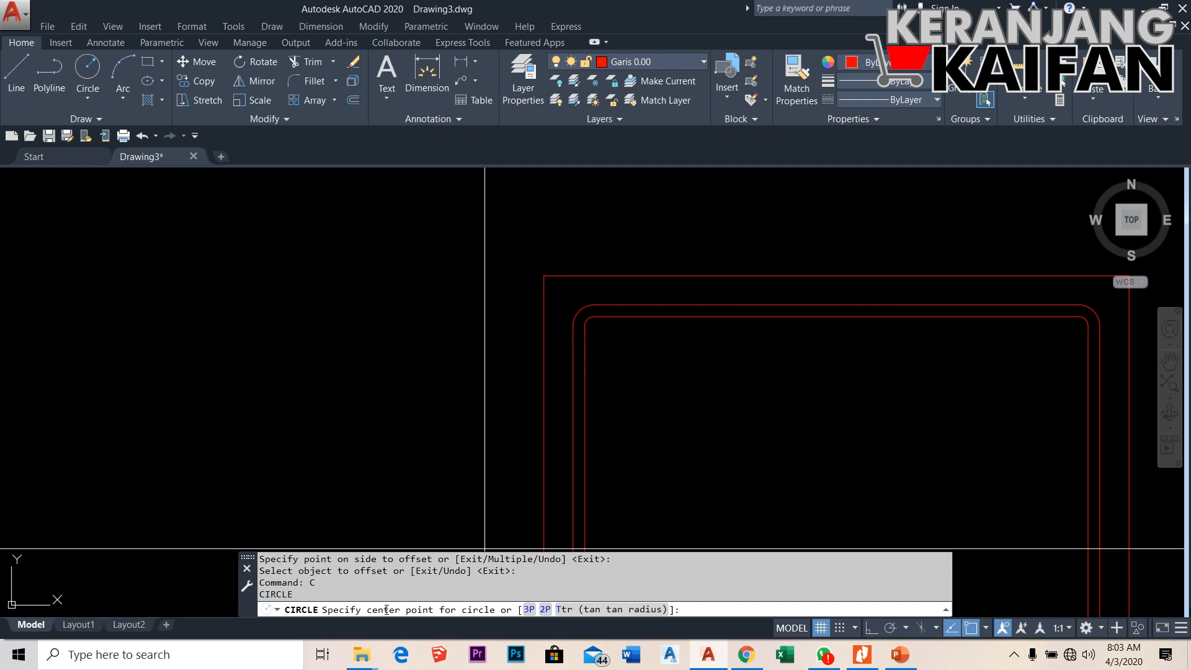
scroll(620, 323, up, 4)
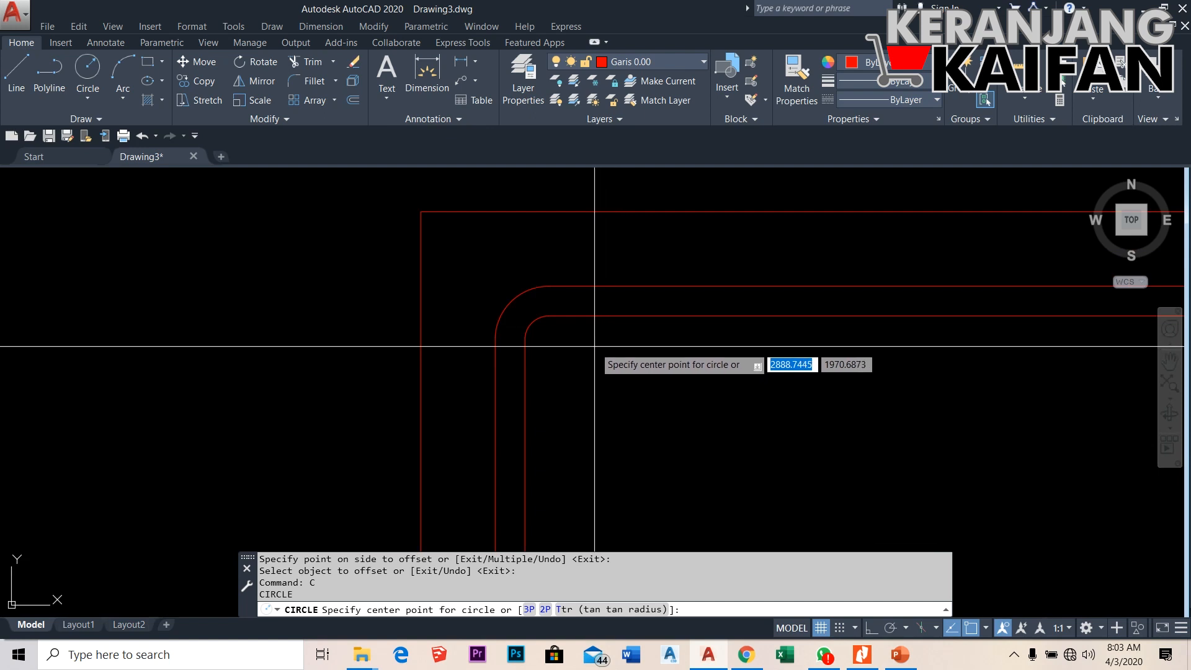
key(F3)
key(F3)
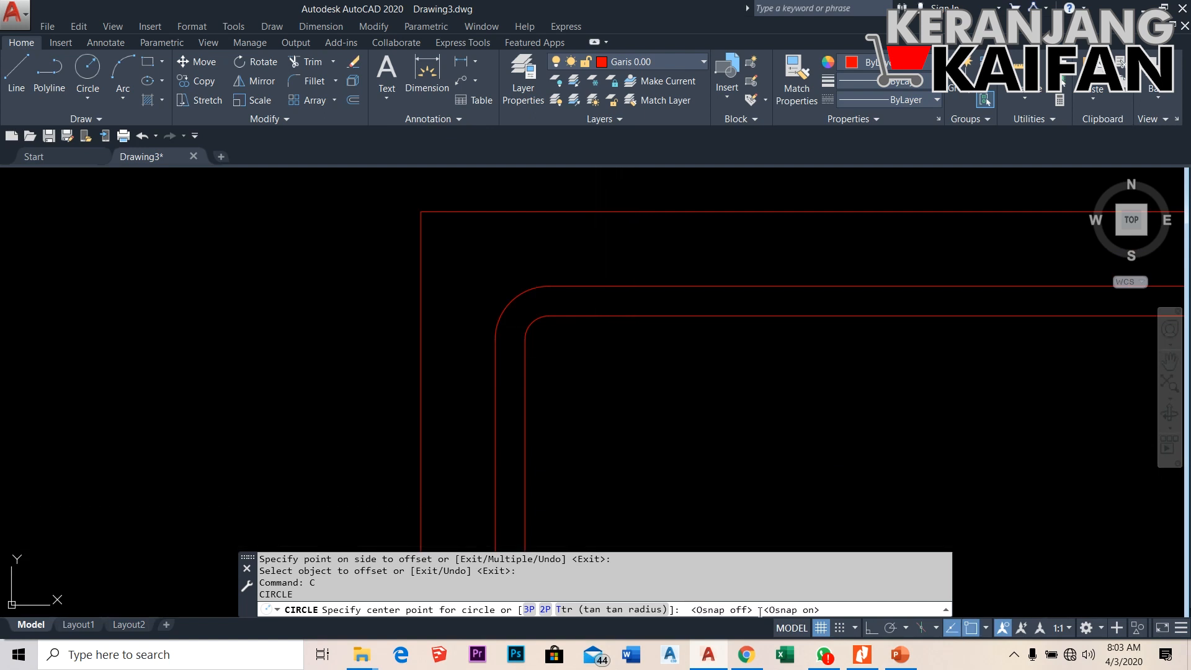
scroll(558, 335, up, 5)
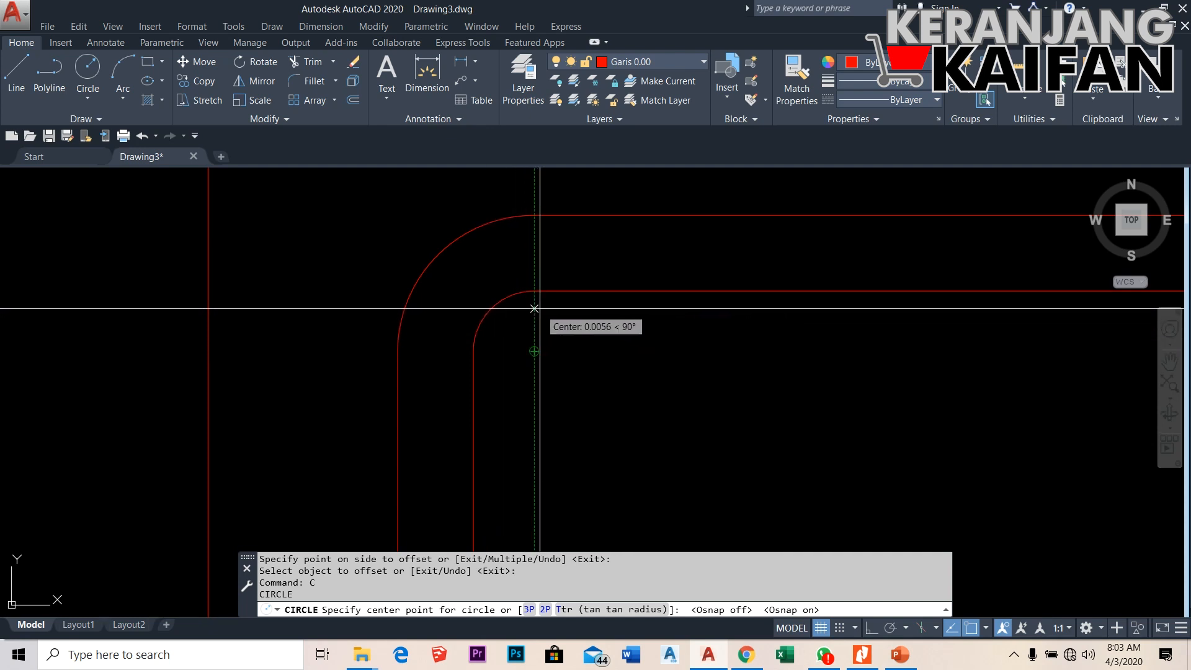
click(535, 352)
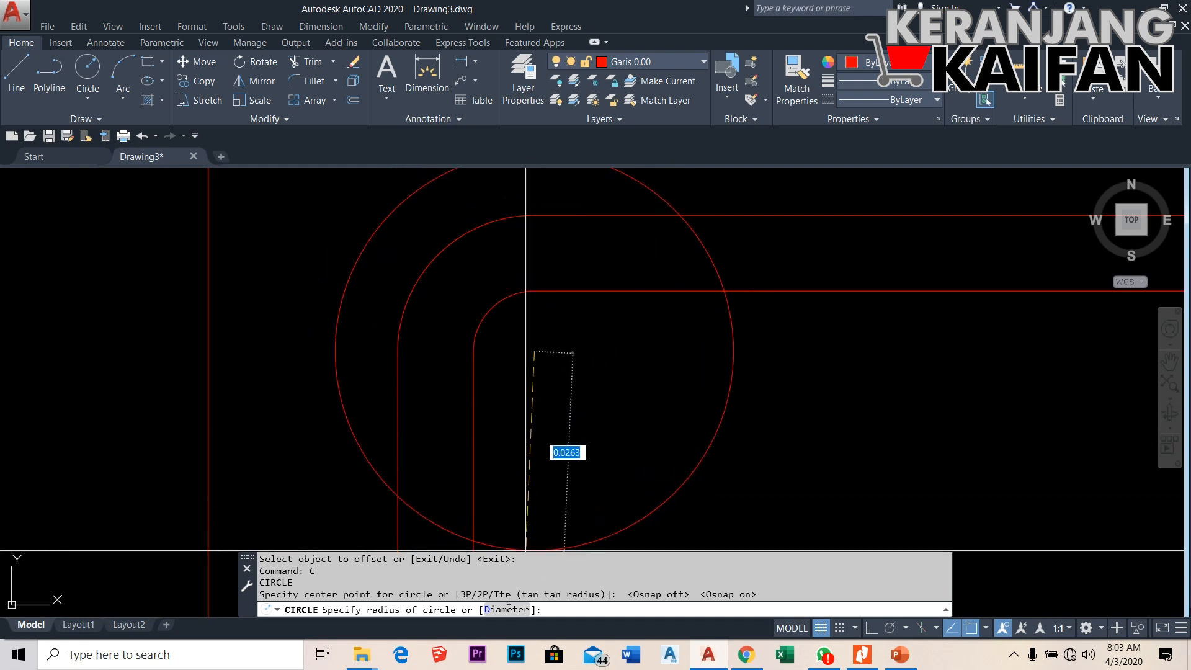
text(d)
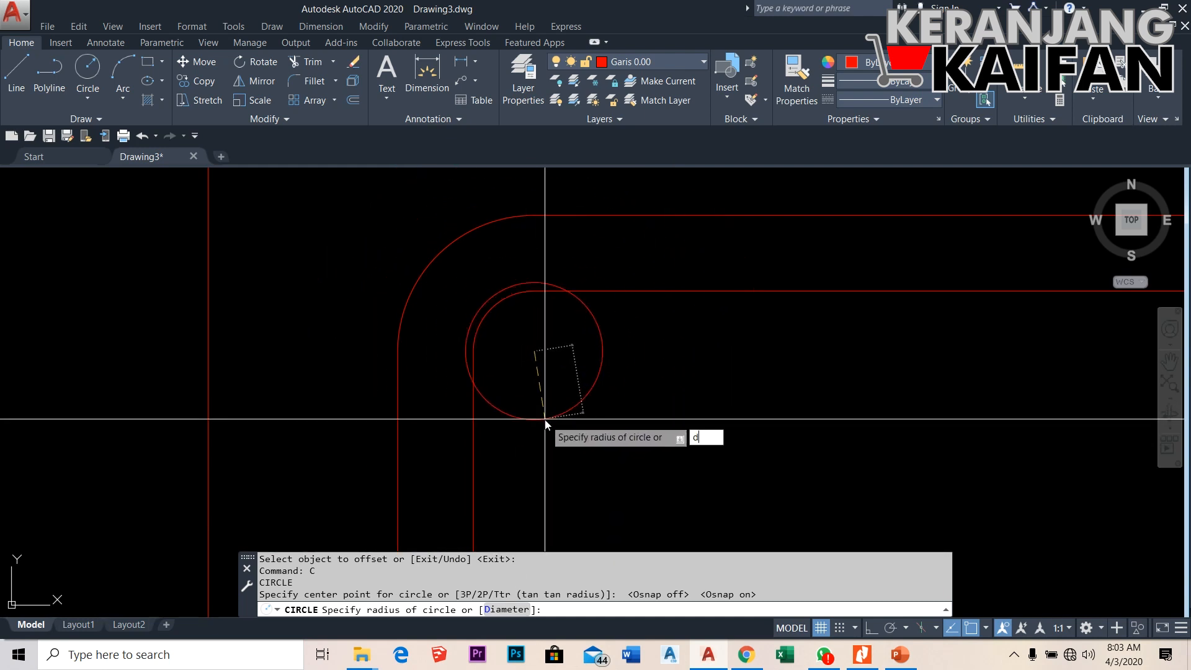
key(Return)
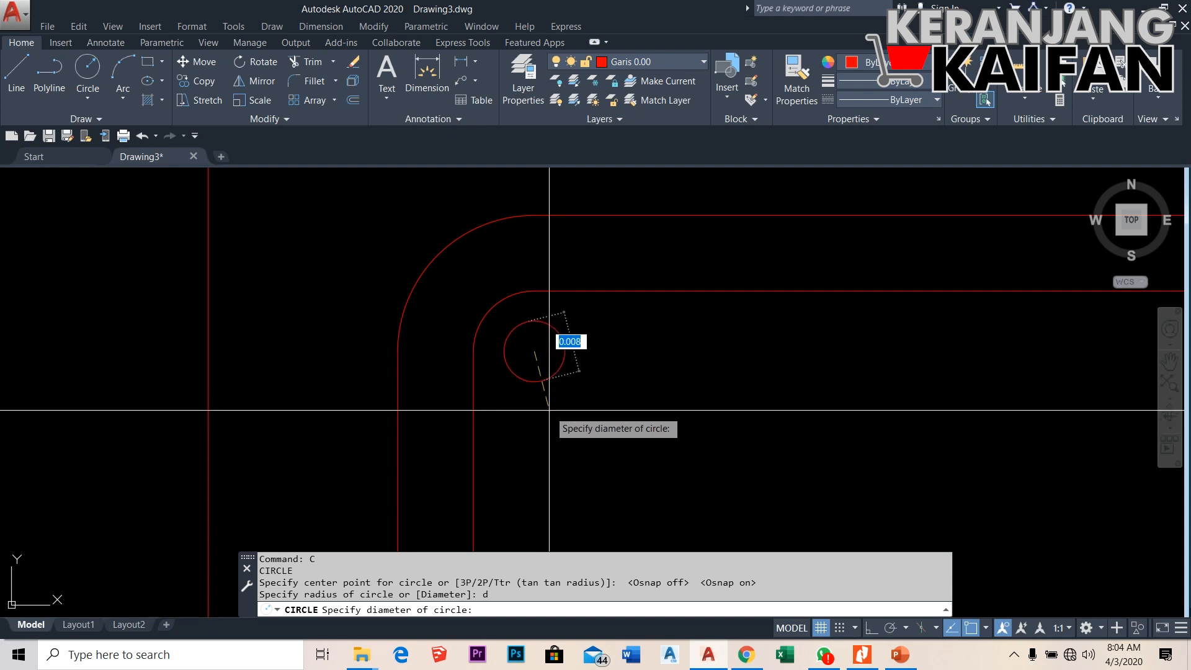
text(0.016)
key(Return)
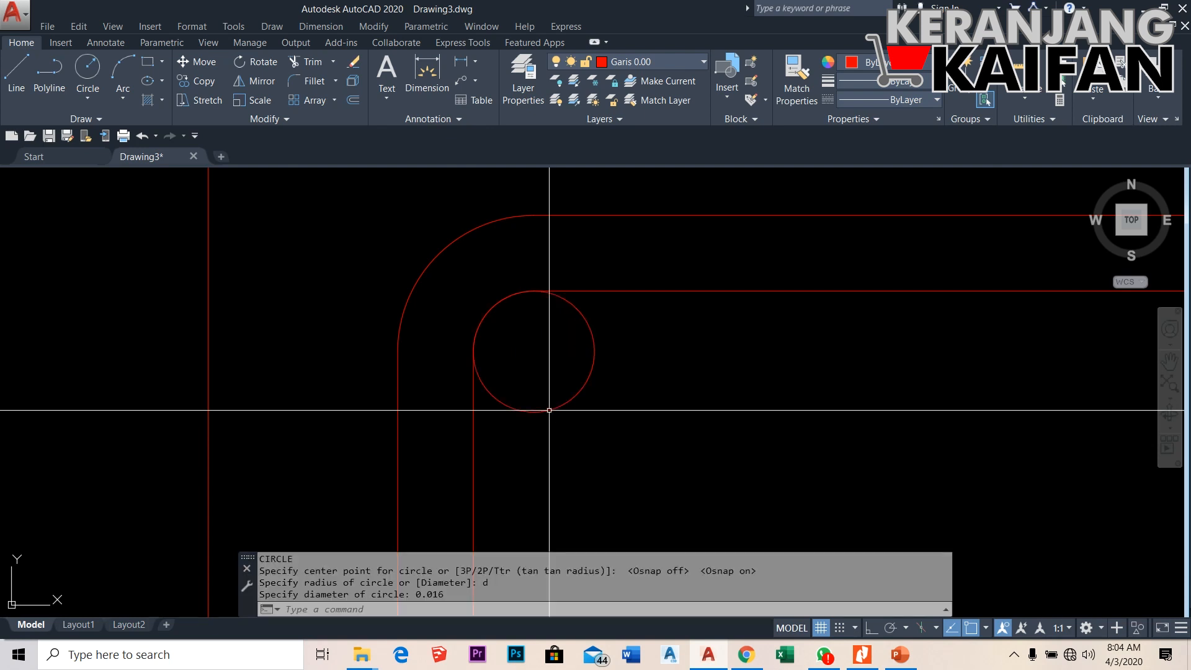
Move the corner circle to the layer Garis 0.30
click(597, 343)
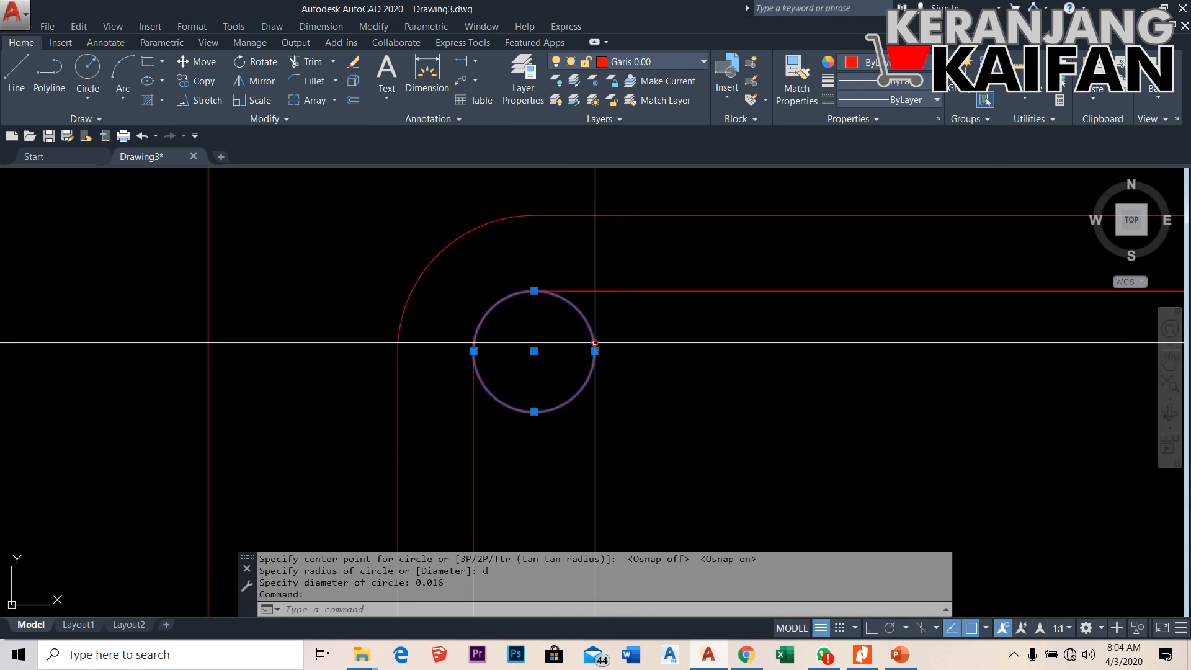
click(687, 61)
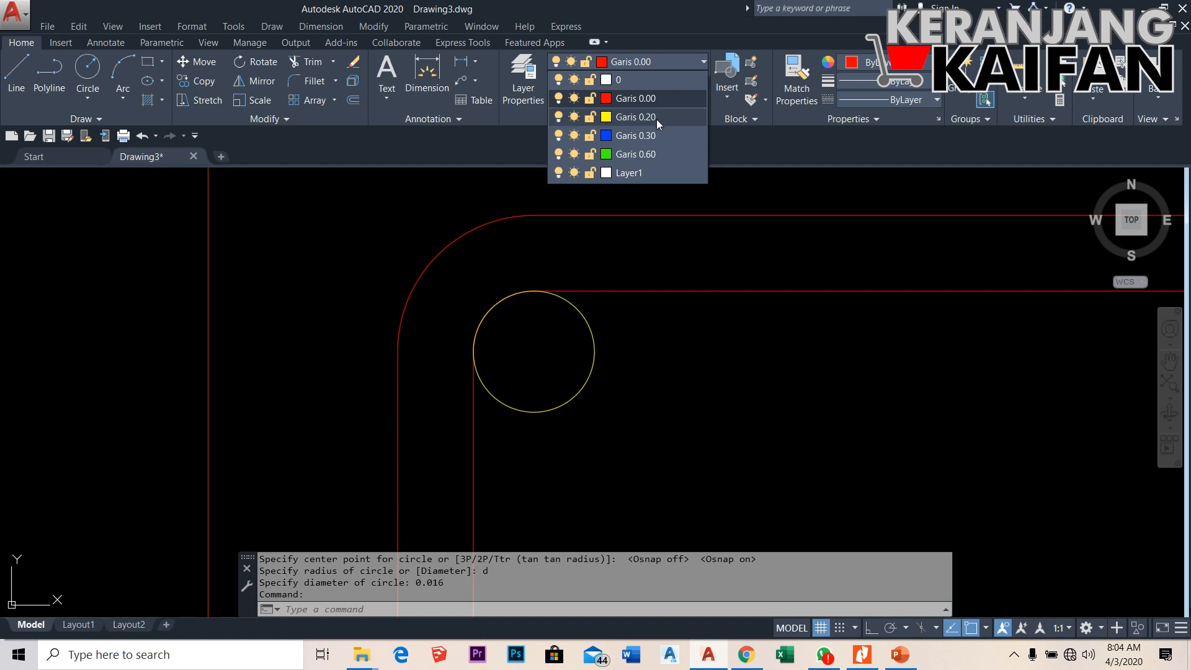
click(651, 133)
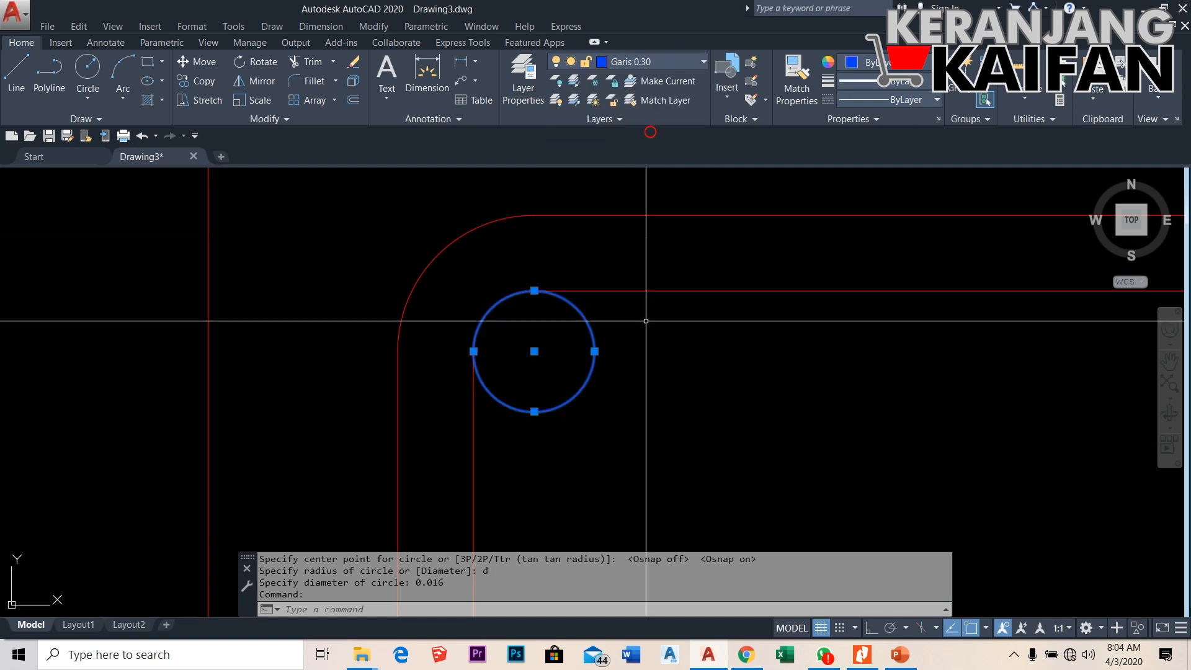
key(Escape)
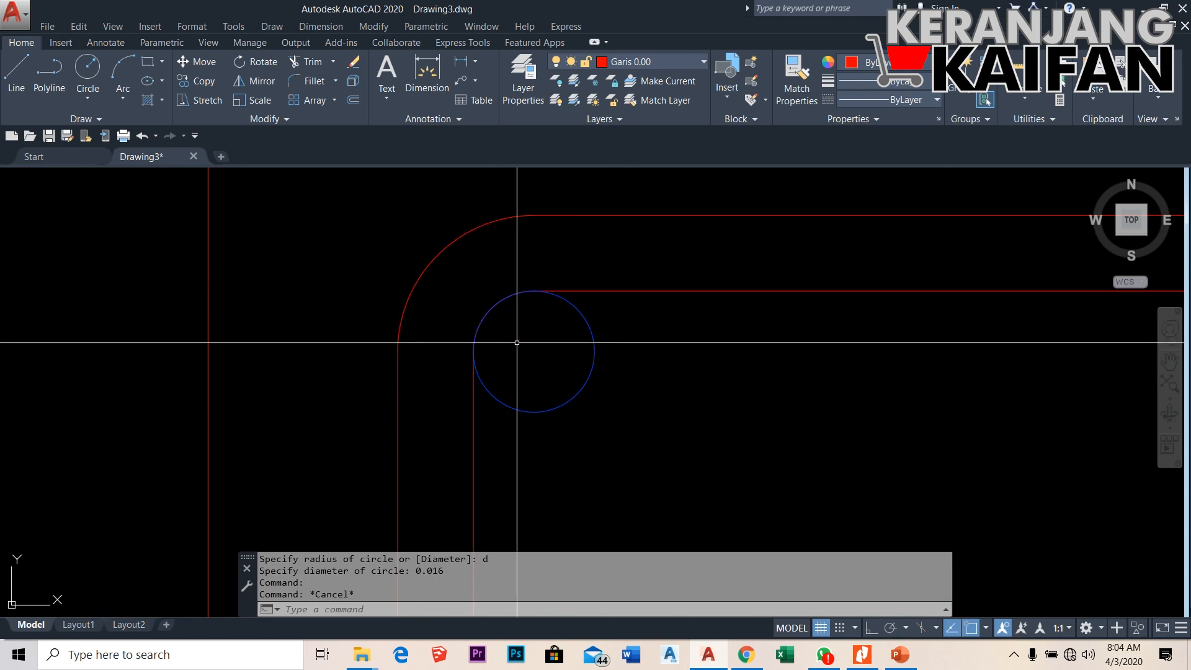
Turn on the display of lineweights in the Lineweight Settings
scroll(565, 310, up, 4)
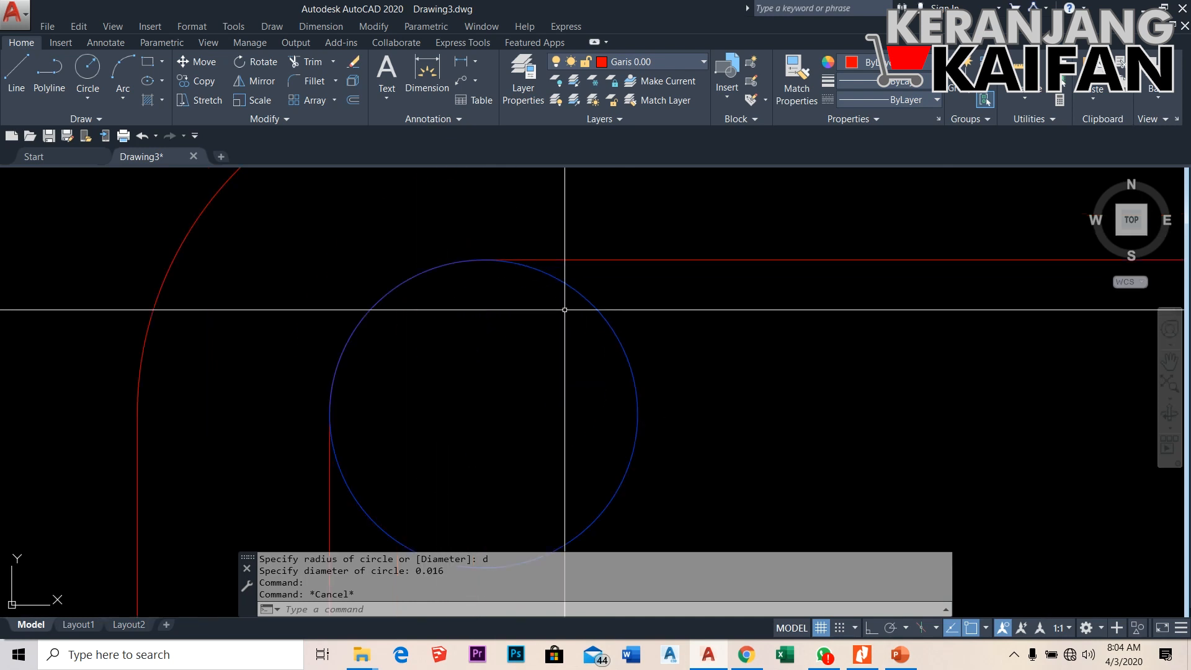
scroll(567, 313, down, 2)
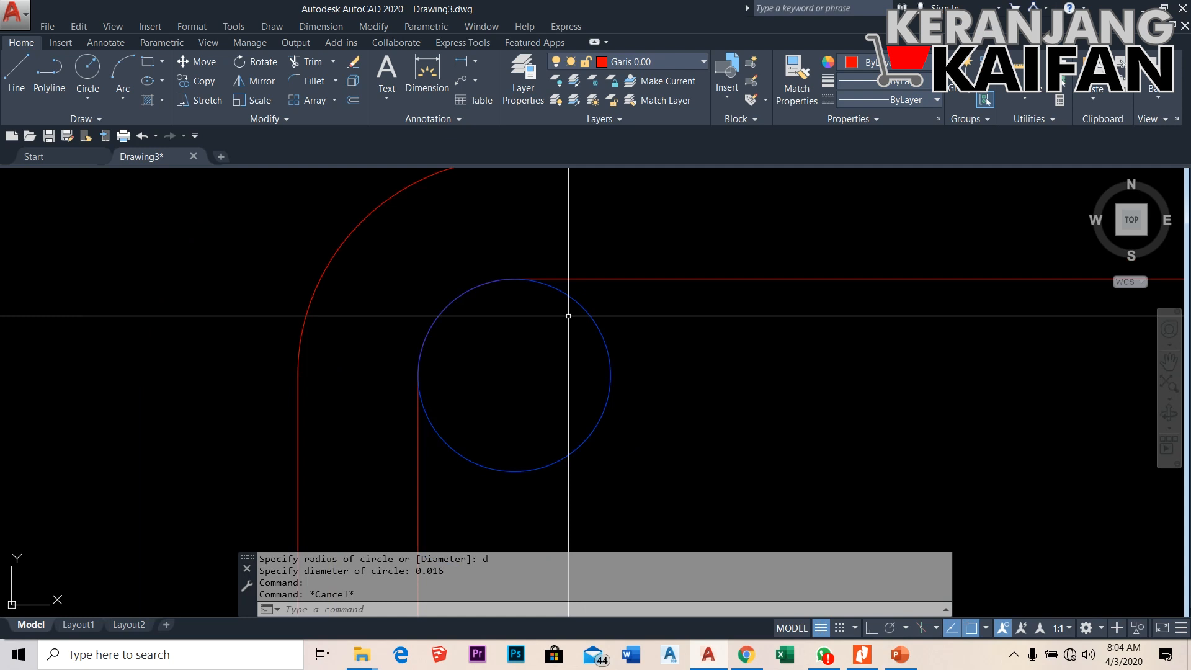
text(LINE)
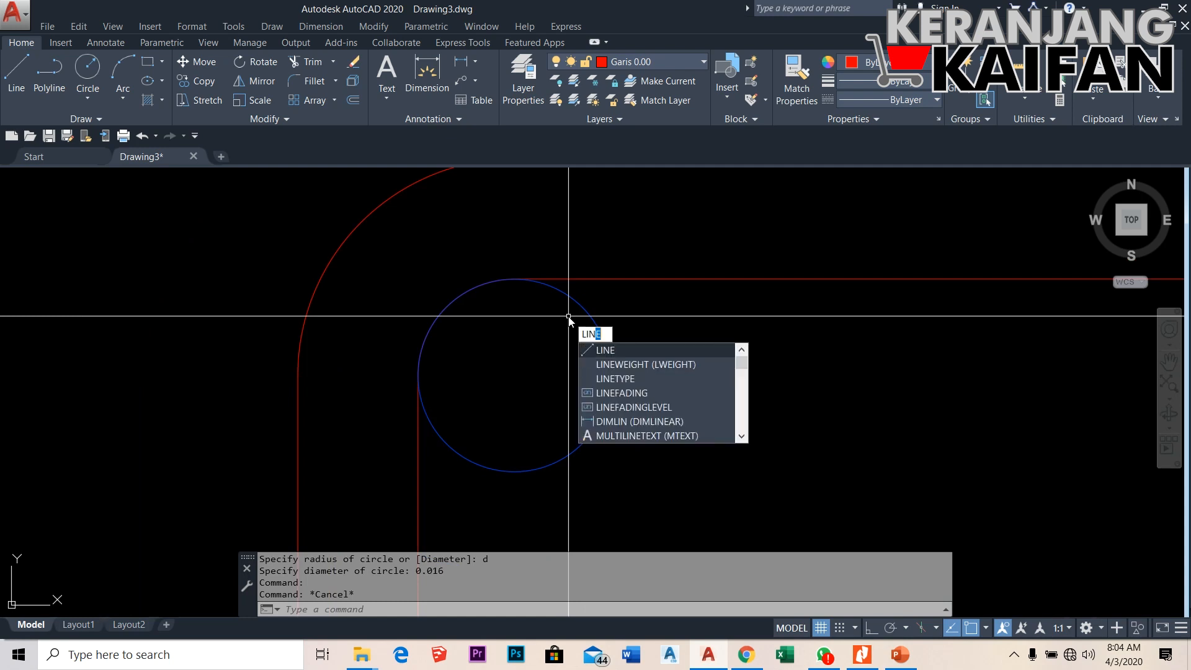
click(621, 365)
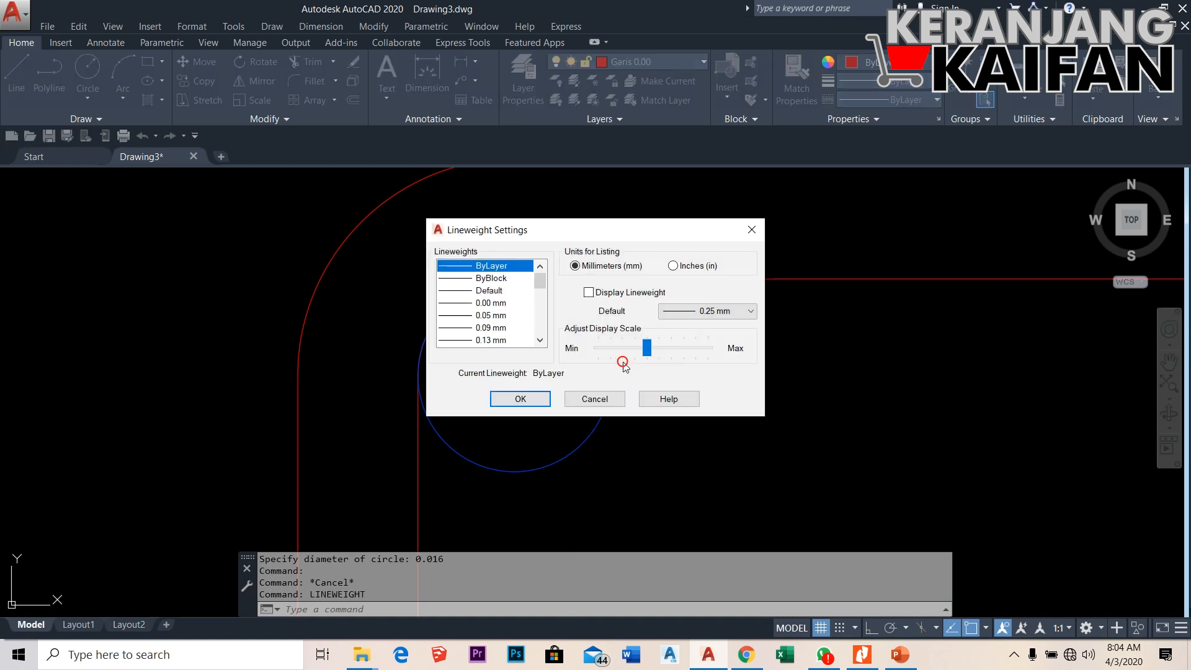
click(589, 292)
click(520, 399)
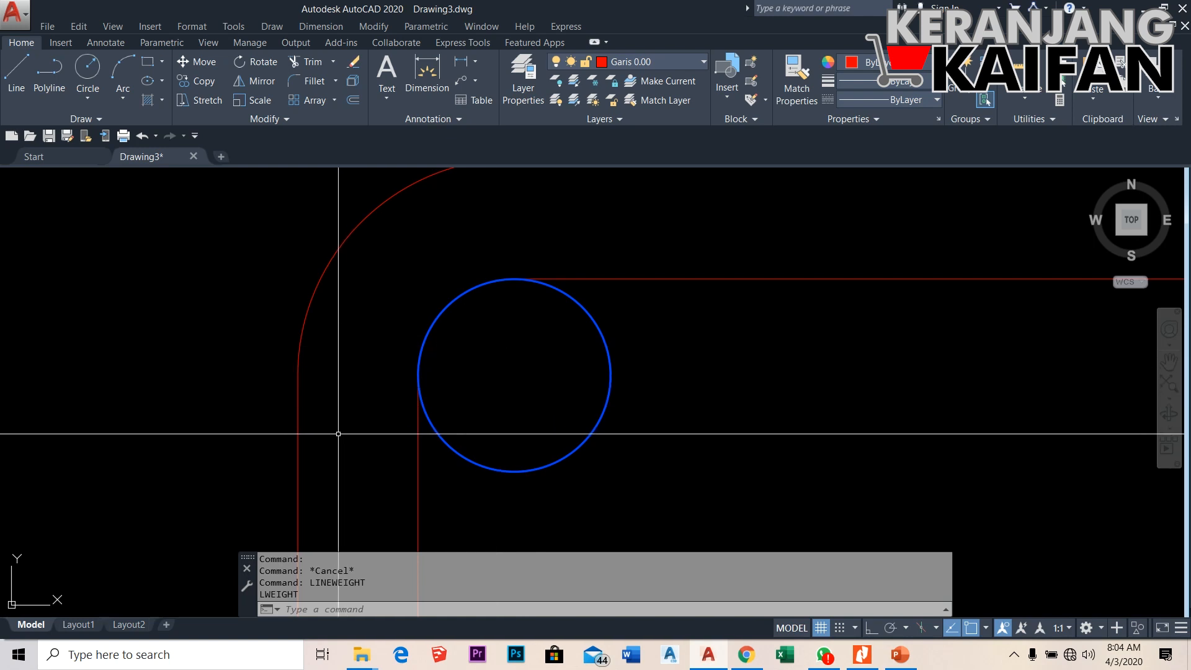
scroll(338, 434, down, 4)
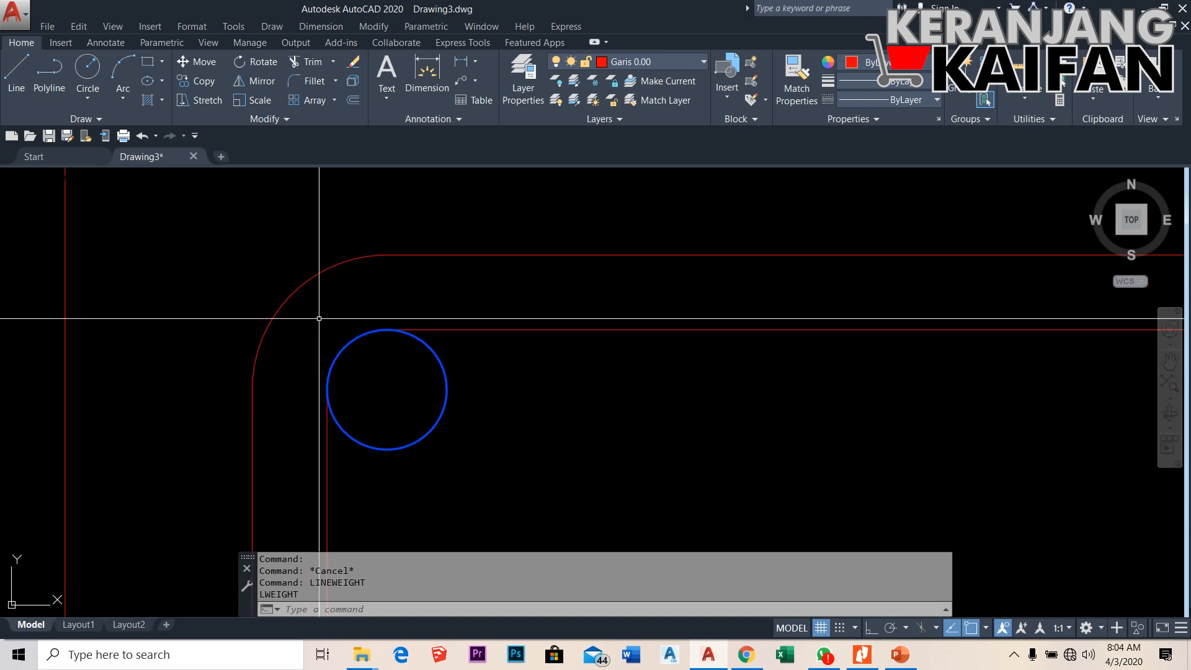
click(320, 318)
click(487, 473)
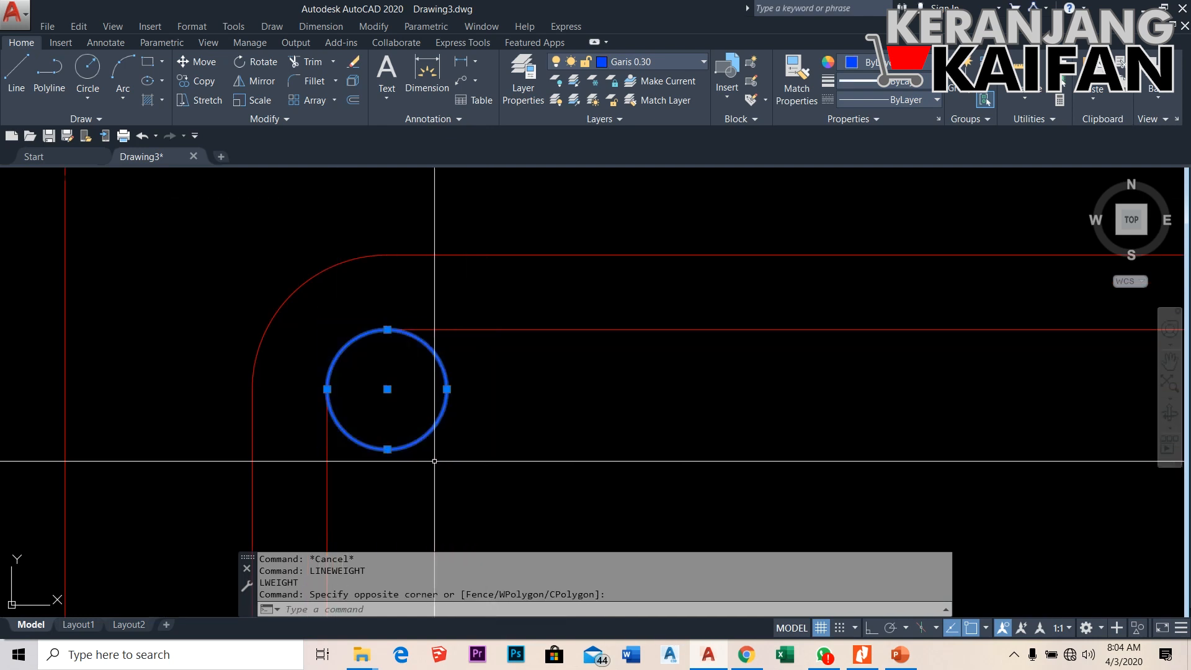
scroll(253, 406, down, 3)
text(m)
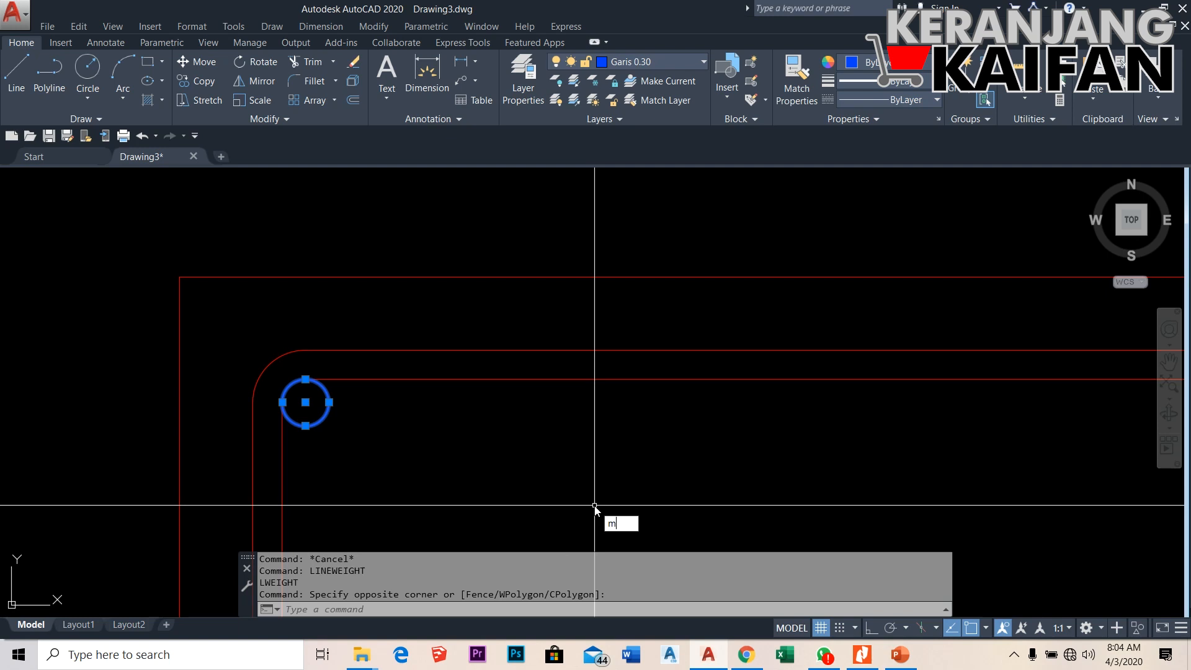
text(mi)
key(Return)
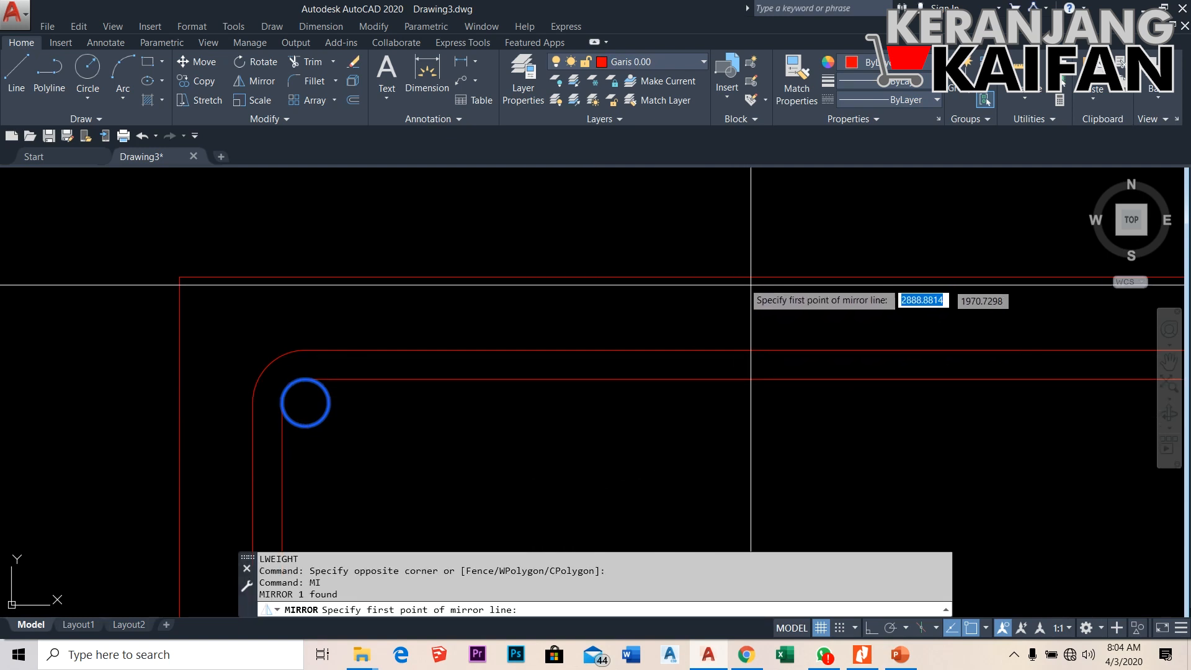
scroll(459, 342, down, 2)
text(3)
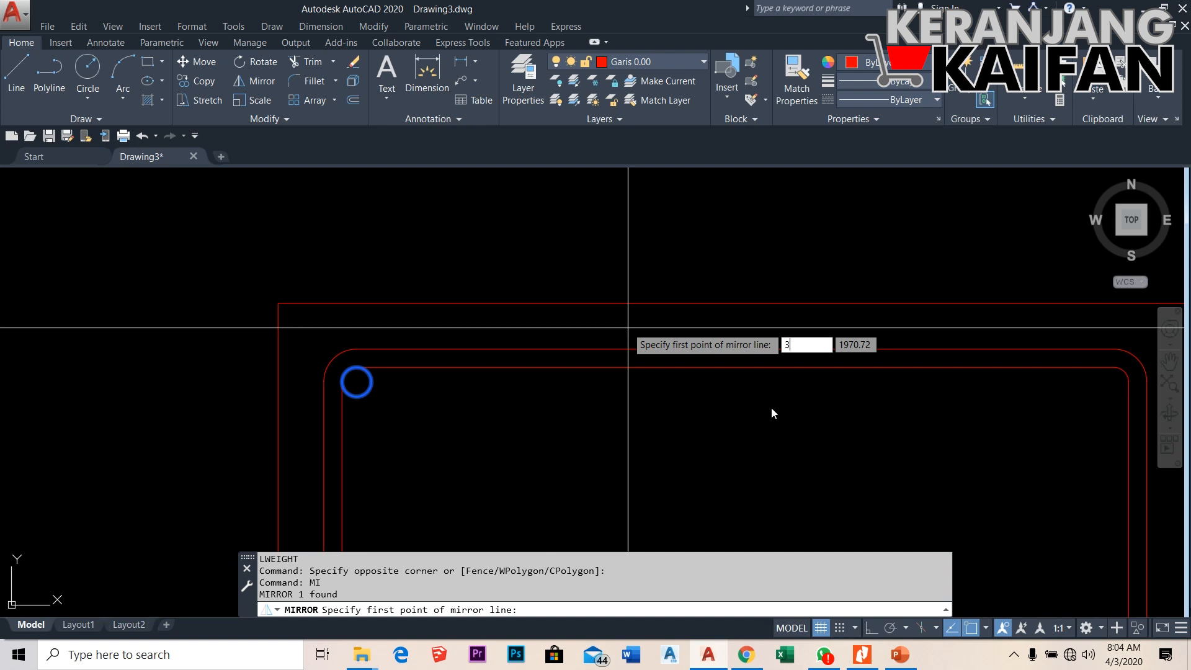
key(BackSpace)
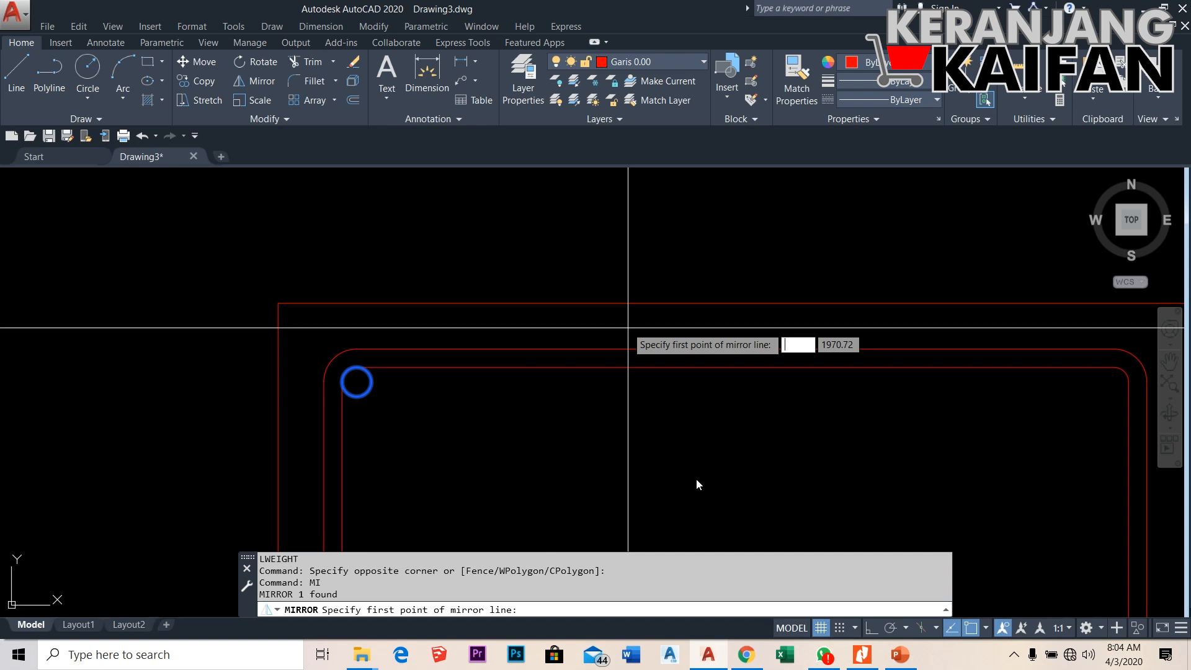
key(Escape)
key(Escape)
Mirror the top-left corner circle about the vertical centreline through the outer rectangle's top-edge midpoint, with ortho on, keeping the original
scroll(330, 338, up, 3)
click(331, 325)
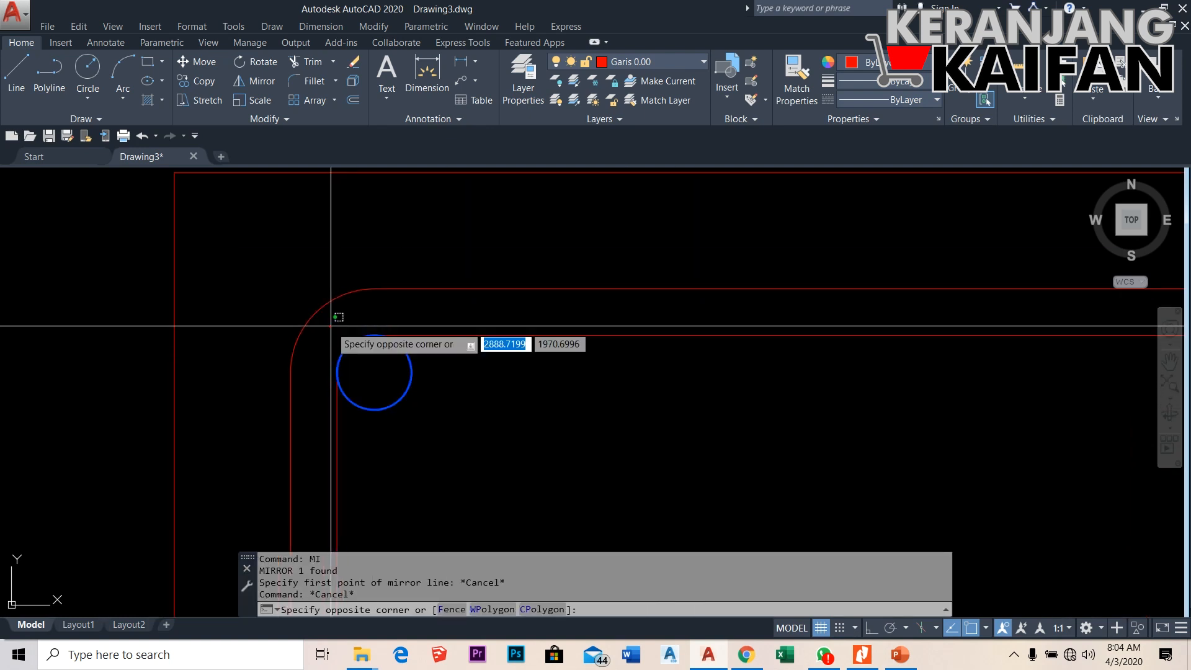
click(458, 435)
key(Return)
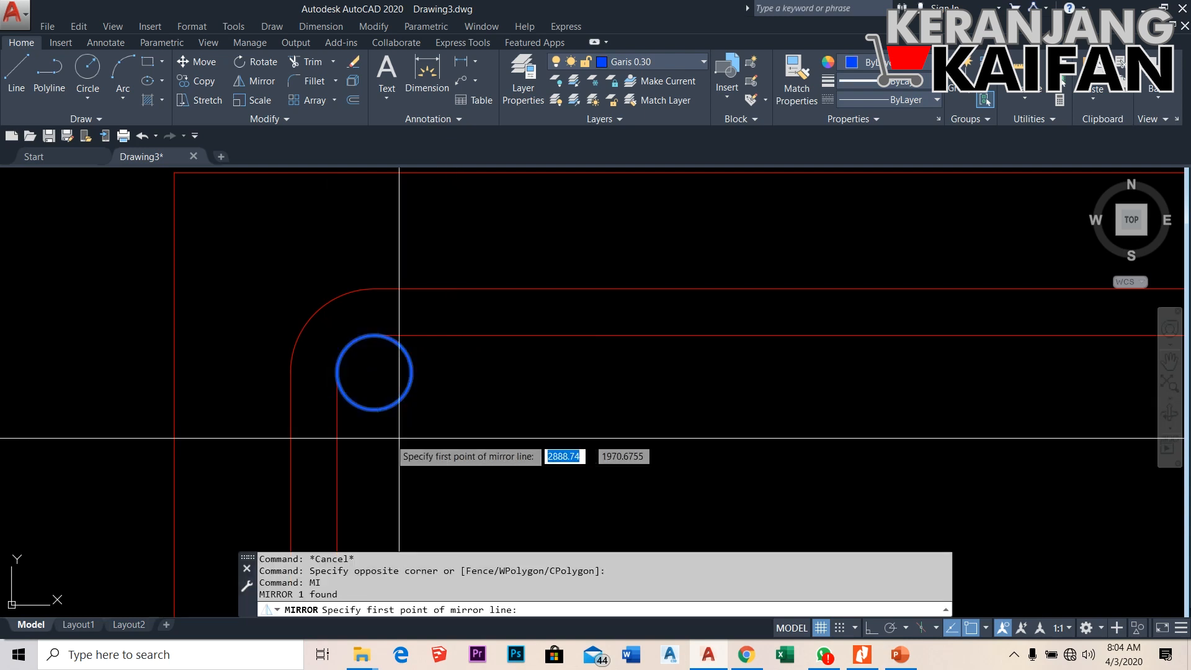
scroll(304, 446, down, 2)
scroll(446, 373, down, 4)
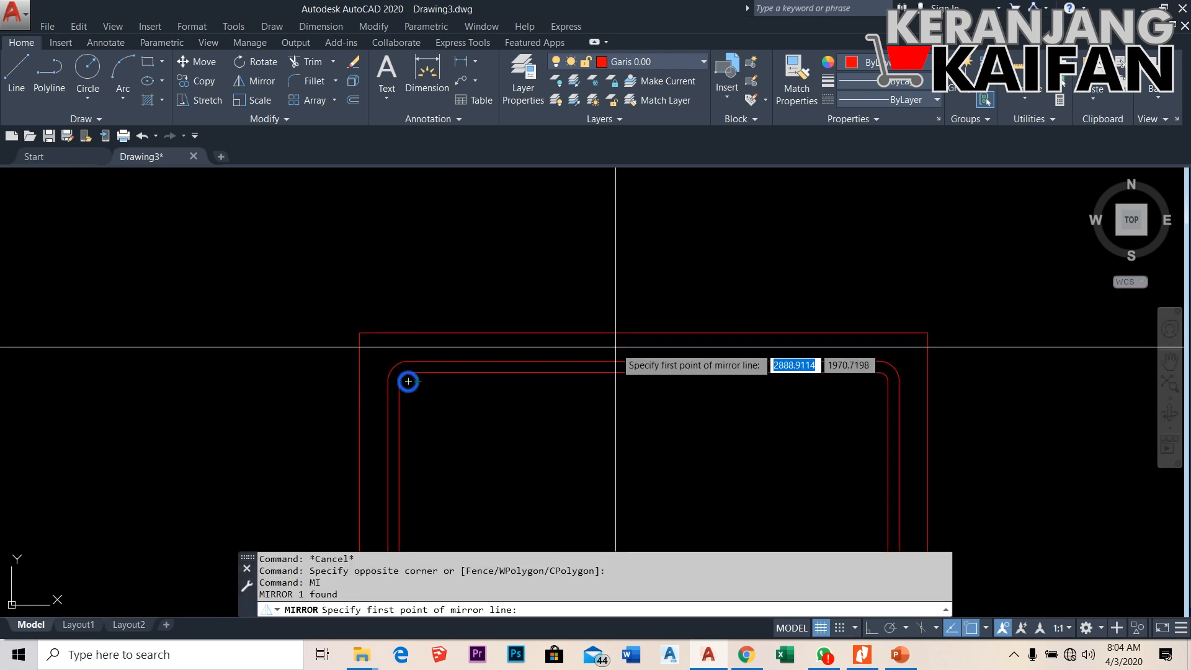
key(F3)
key(F3)
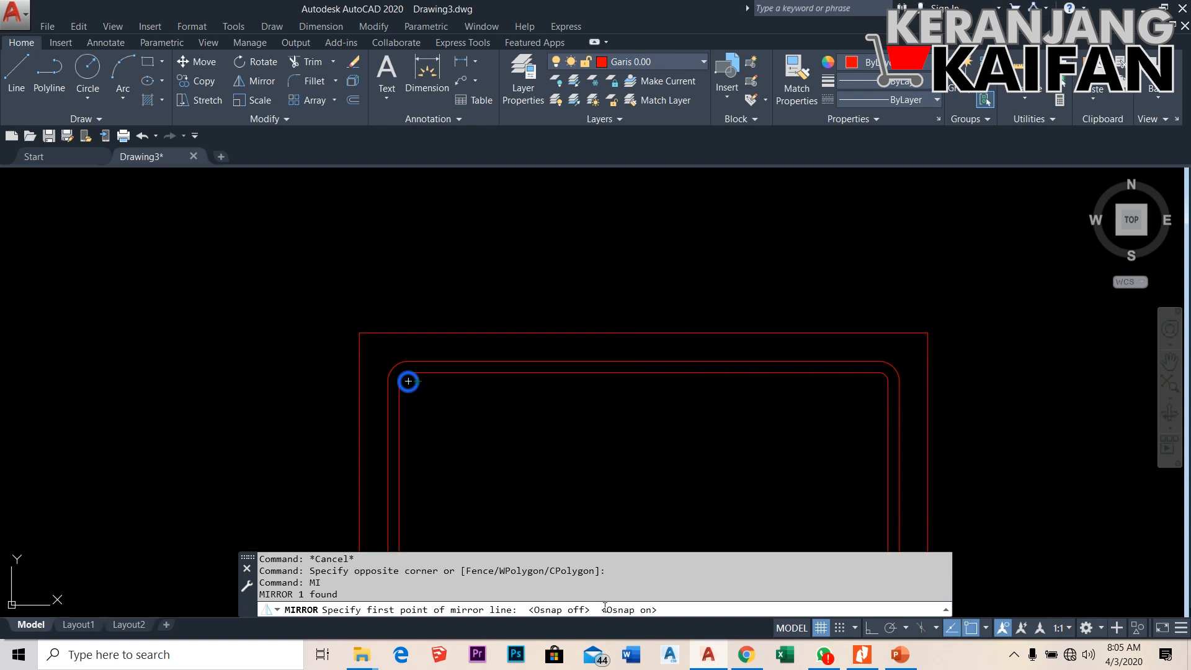
click(644, 333)
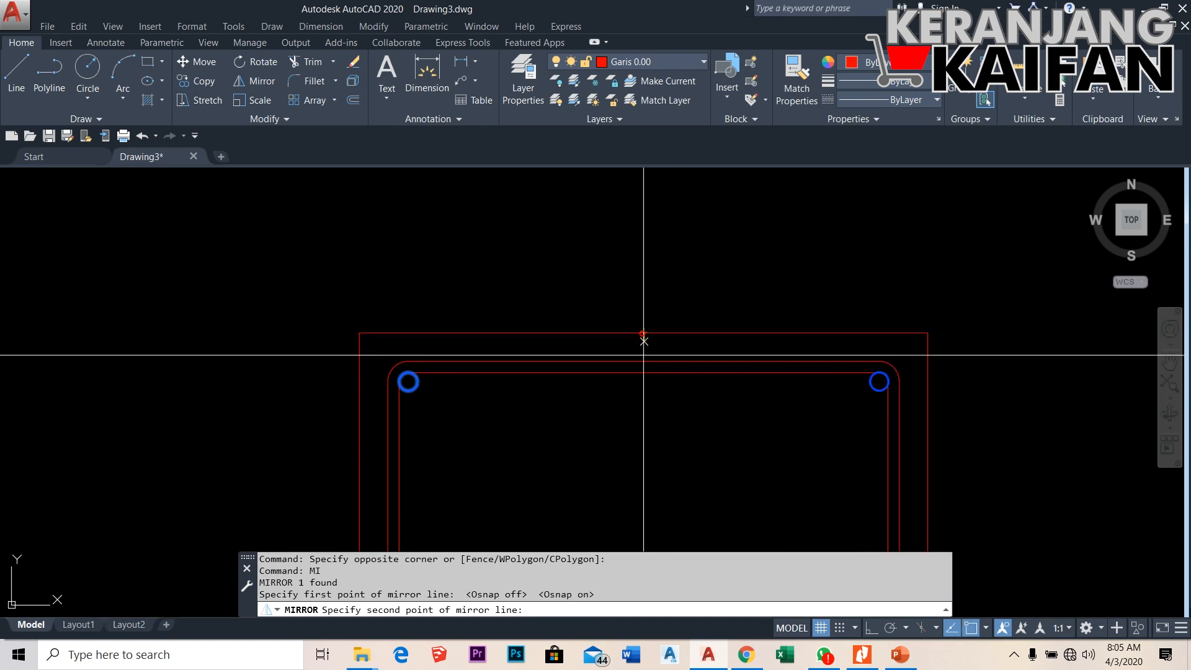
key(F8)
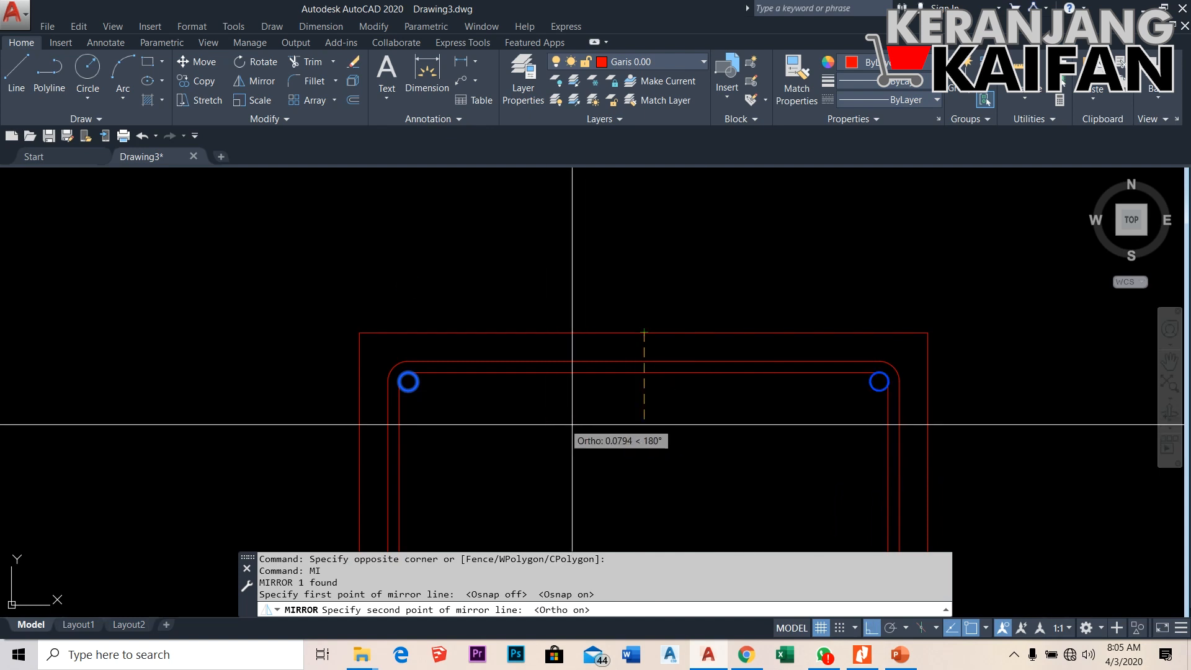
click(647, 437)
key(Return)
Mirror the two top corner circles about the horizontal centreline through the outer rectangle's side midpoint, keeping the originals
scroll(391, 378, up, 5)
scroll(434, 320, down, 6)
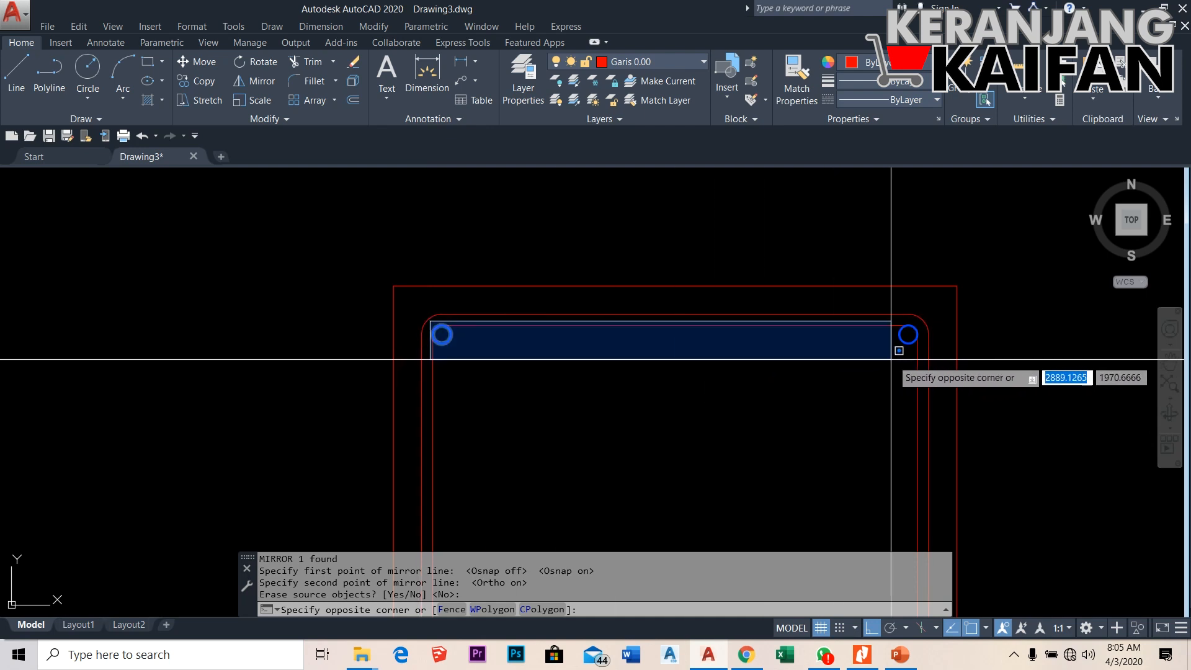
click(891, 359)
scroll(622, 327, down, 6)
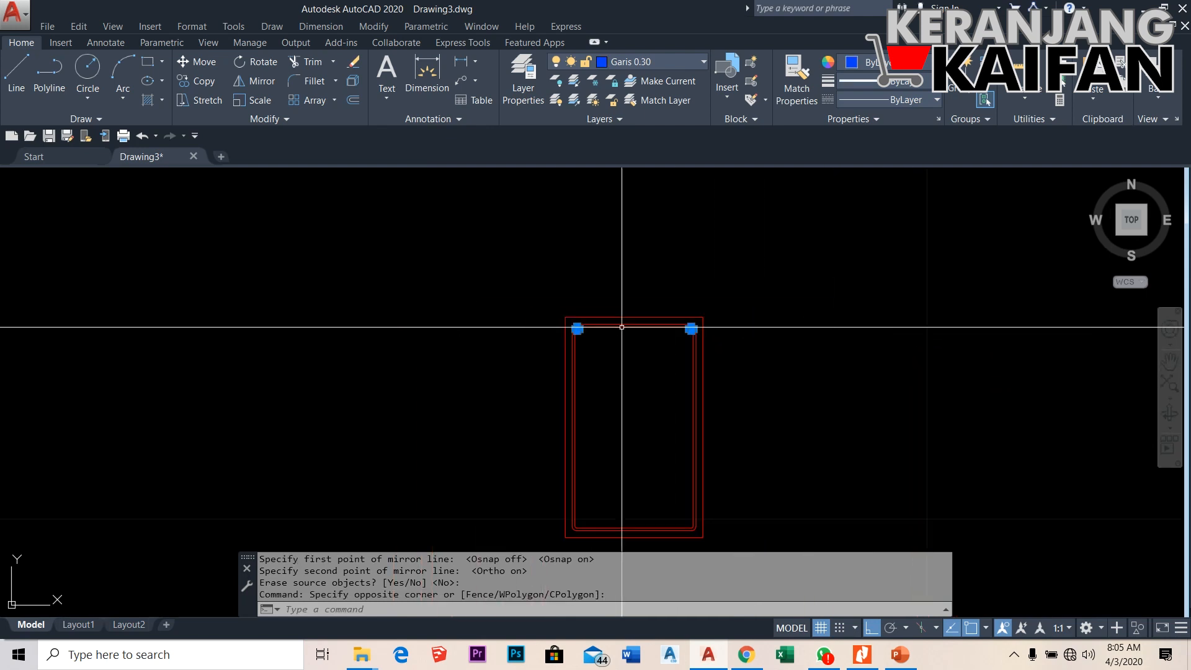
text(MI)
key(Return)
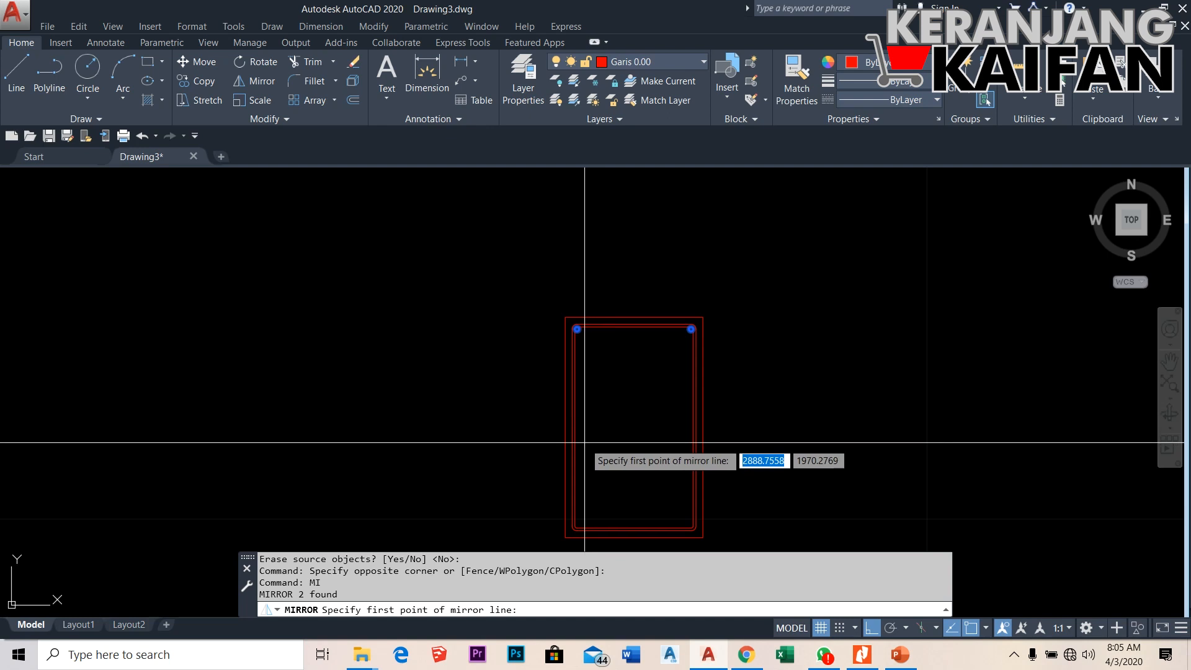
scroll(585, 442, up, 2)
click(552, 423)
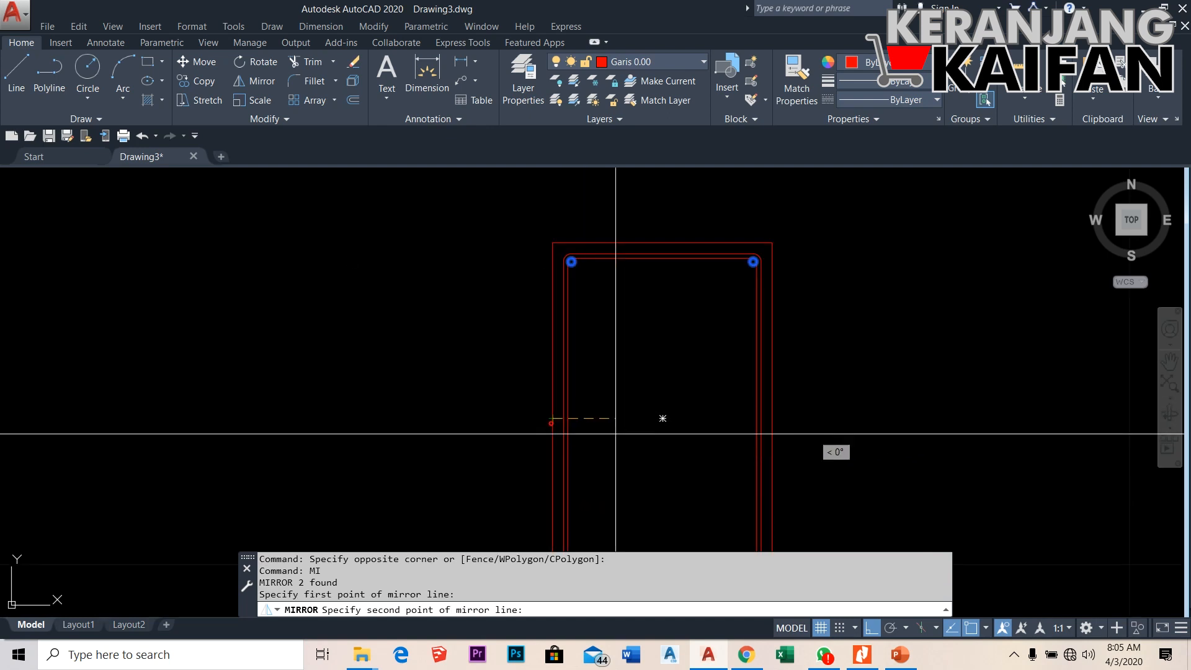
click(864, 417)
key(Return)
Examine the mirrored corner circles and the top edge of the column section
scroll(606, 393, down, 4)
scroll(557, 405, up, 6)
scroll(635, 449, down, 5)
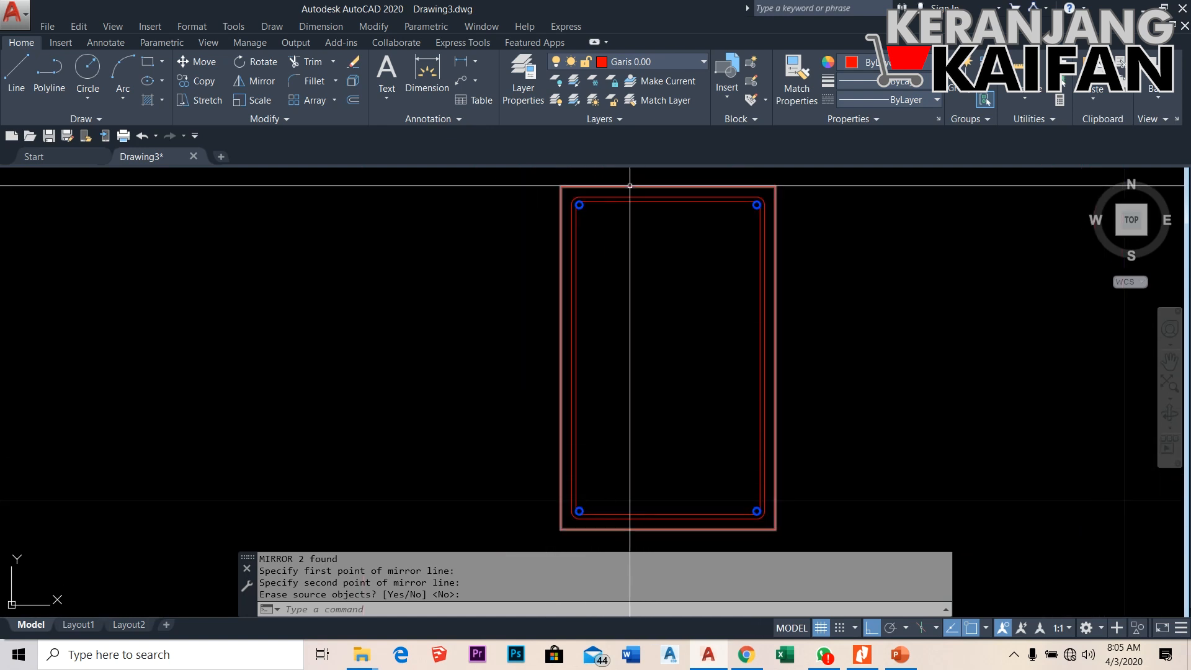
scroll(645, 204, up, 5)
scroll(481, 258, down, 5)
scroll(568, 273, up, 4)
scroll(490, 319, down, 2)
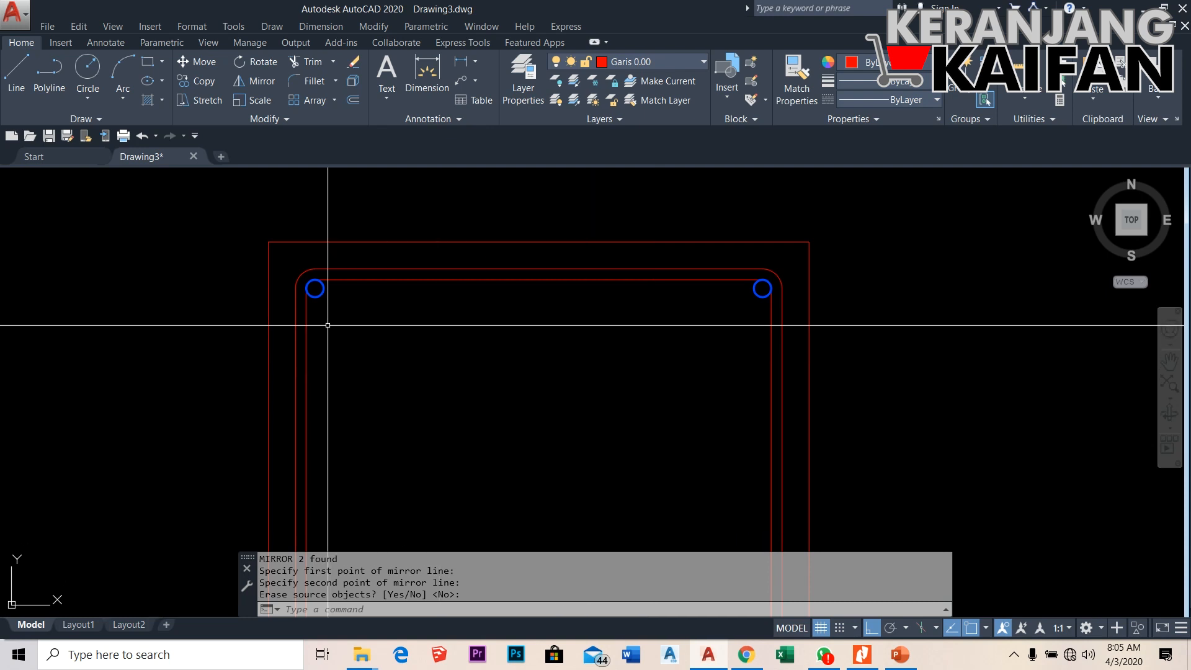
key(Escape)
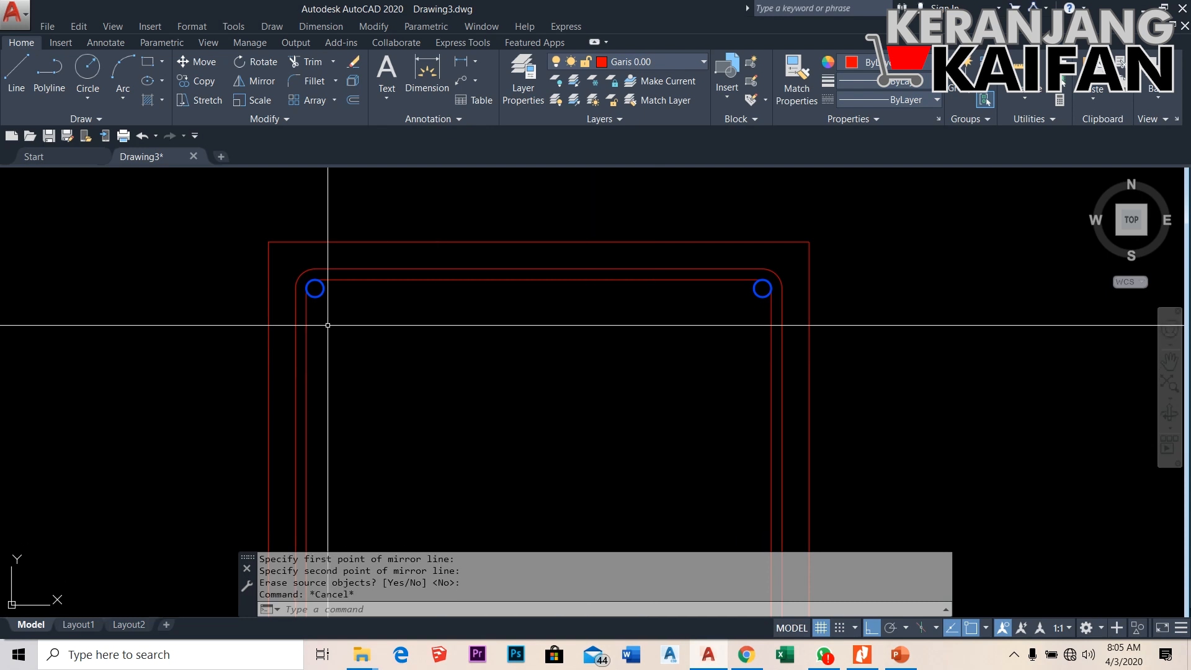
Draw a horizontal line from the centre of the top-left corner circle to the centre of the top-right one
scroll(331, 300, up, 2)
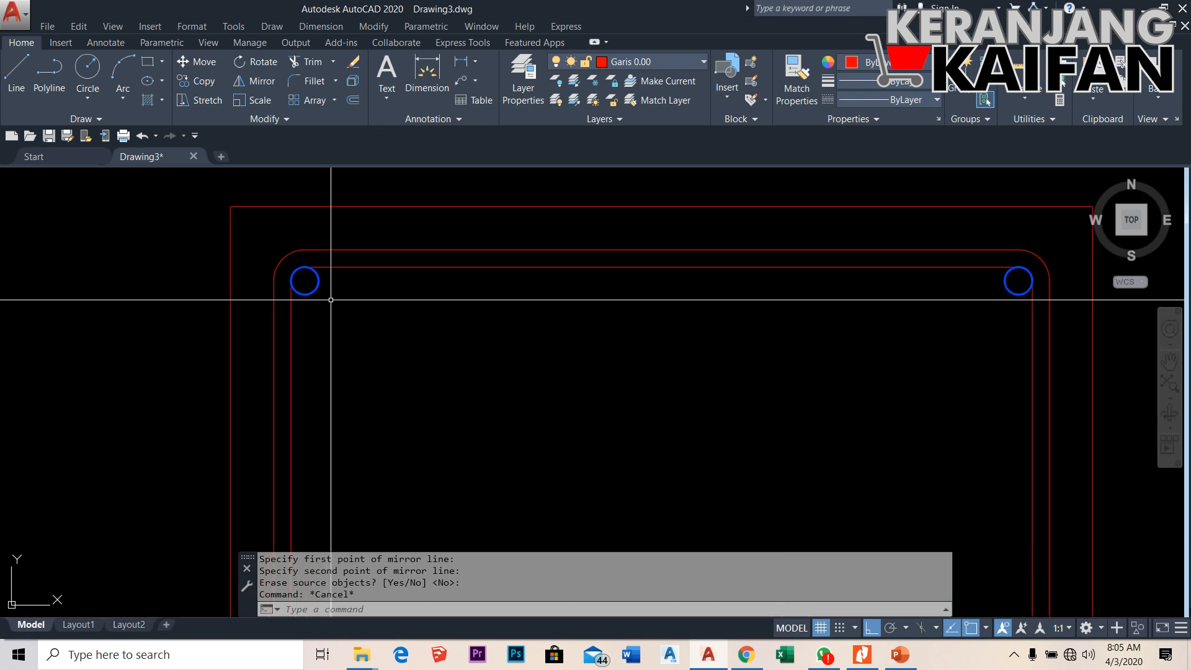
text(l)
key(Return)
scroll(323, 276, up, 4)
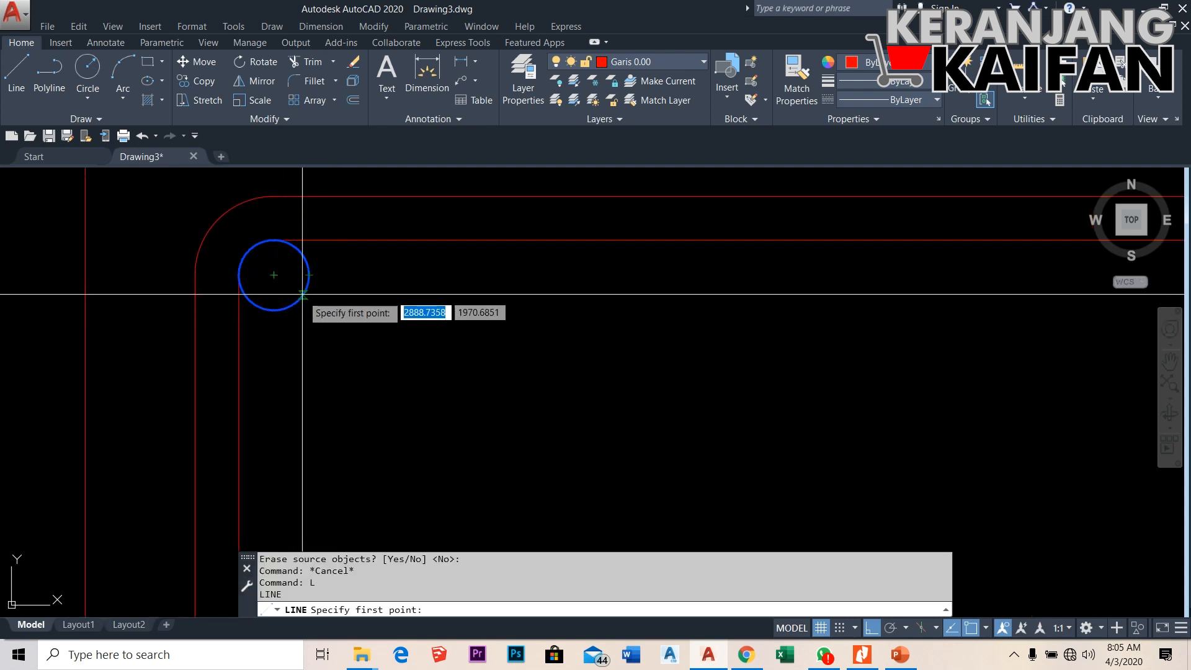
click(274, 275)
scroll(205, 286, down, 3)
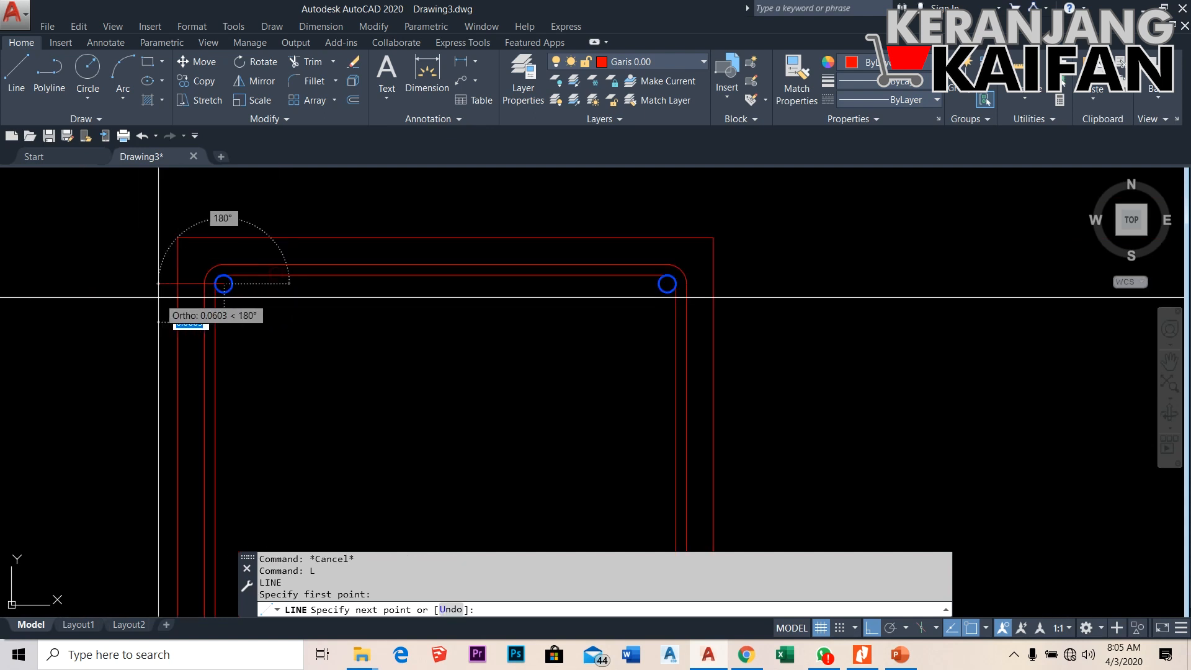
scroll(614, 278, up, 2)
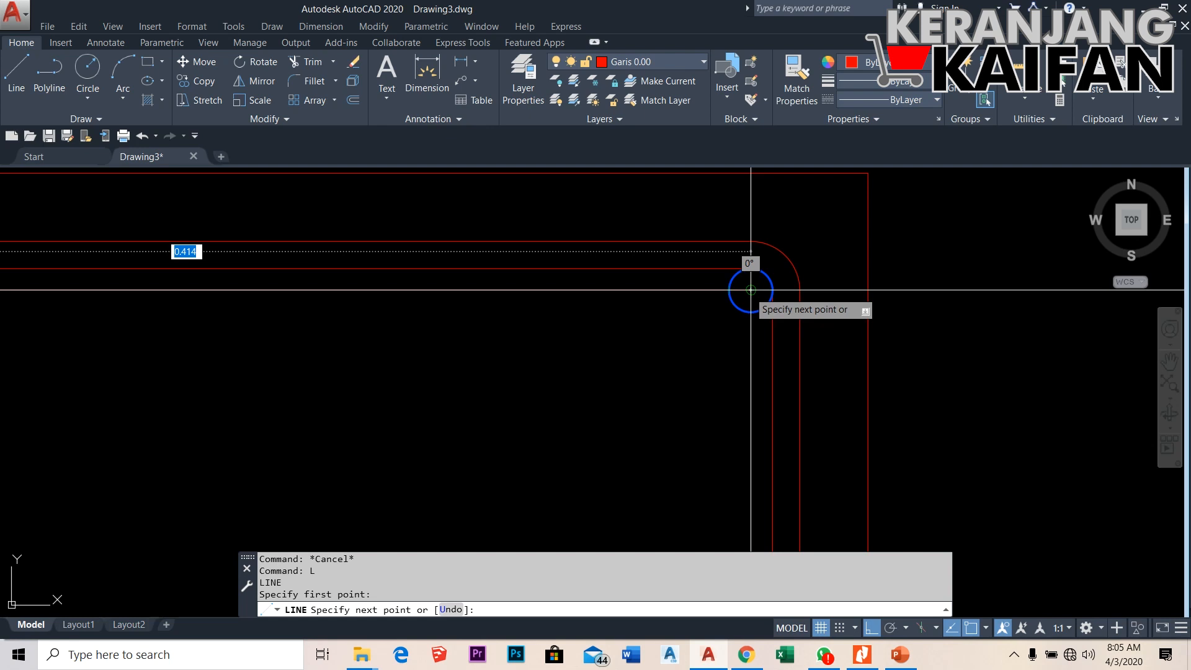
click(751, 289)
key(Return)
Divide the line between the two top corner circles into 4 segments
scroll(793, 281, down, 2)
scroll(796, 279, down, 2)
scroll(310, 292, up, 3)
scroll(317, 298, down, 1)
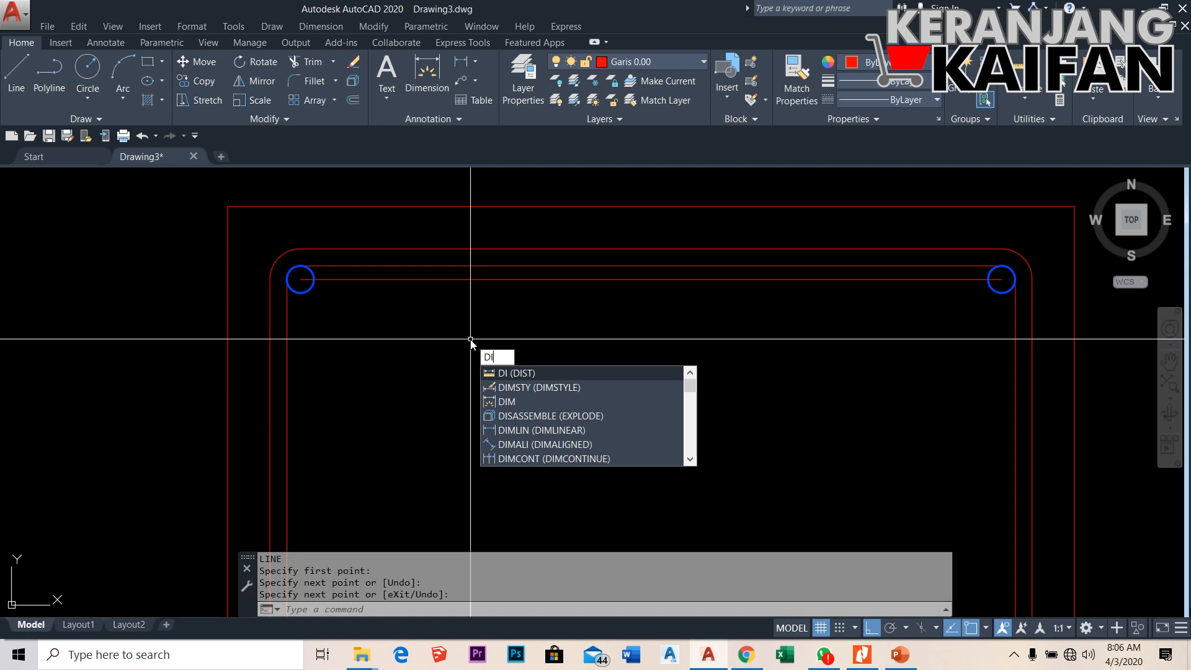
text(v)
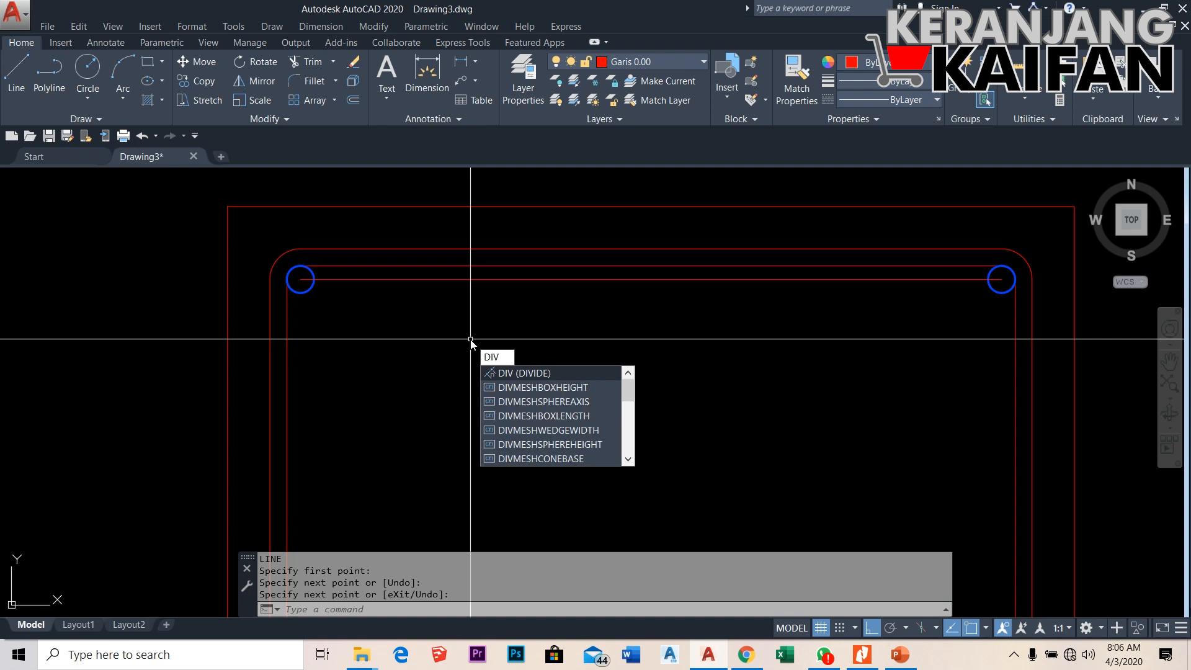
key(Return)
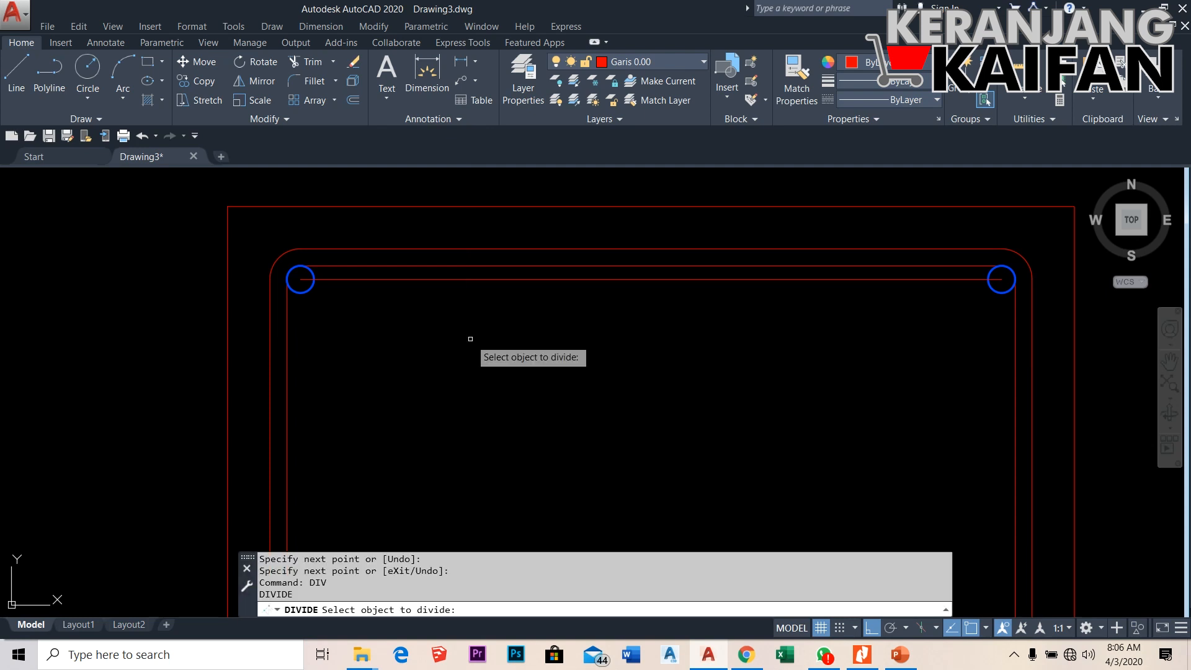
click(458, 279)
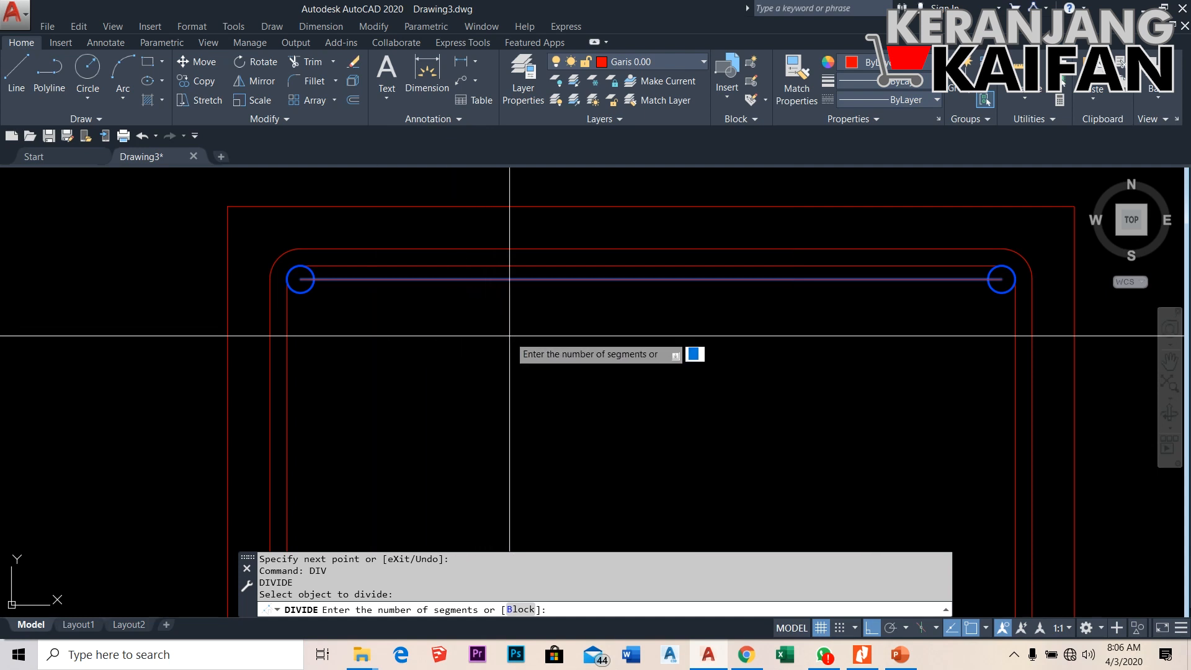
key(Return)
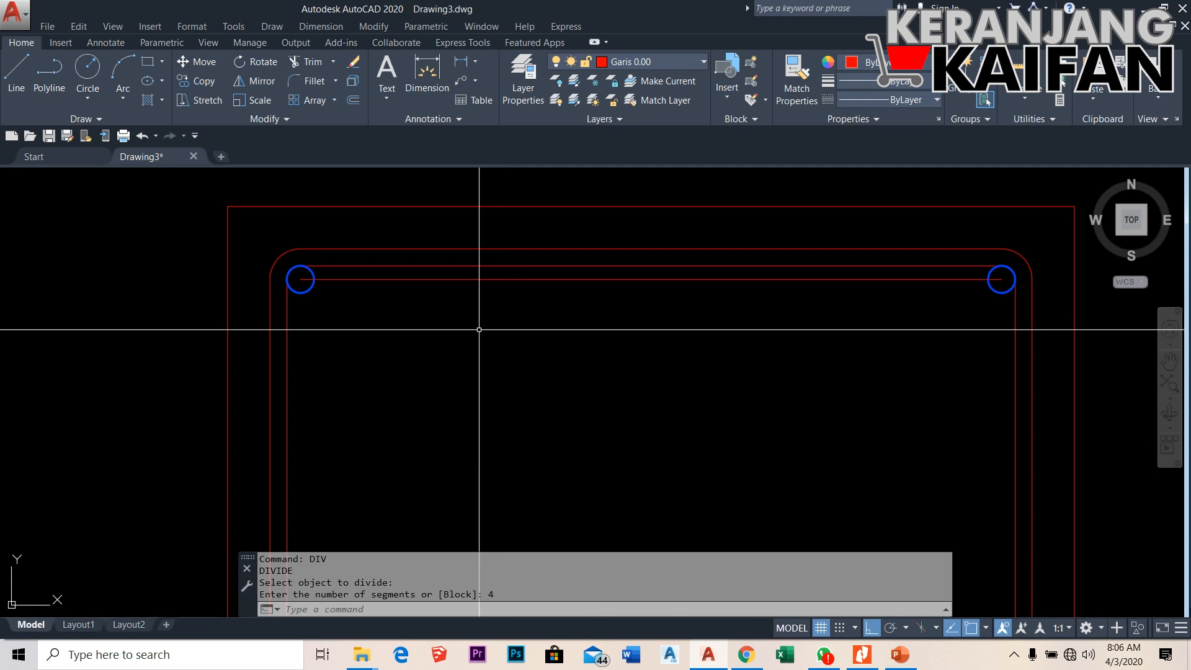
Set the point style to the circle with an X through it, using PTYPE
scroll(473, 274, up, 2)
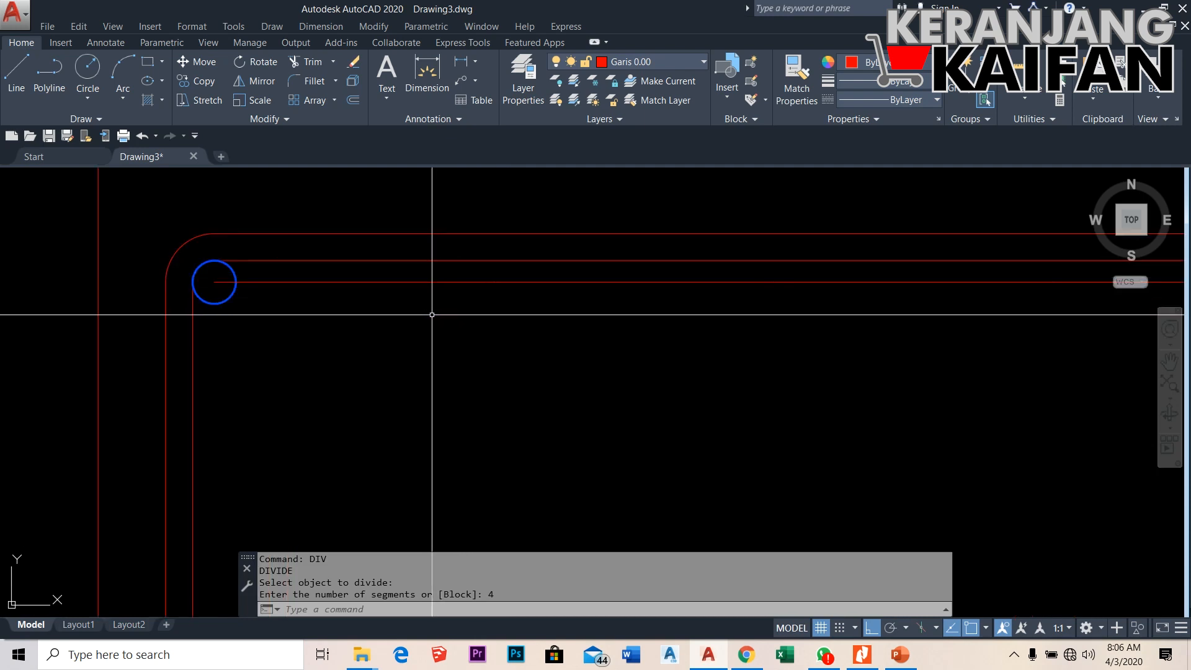
scroll(427, 319, down, 2)
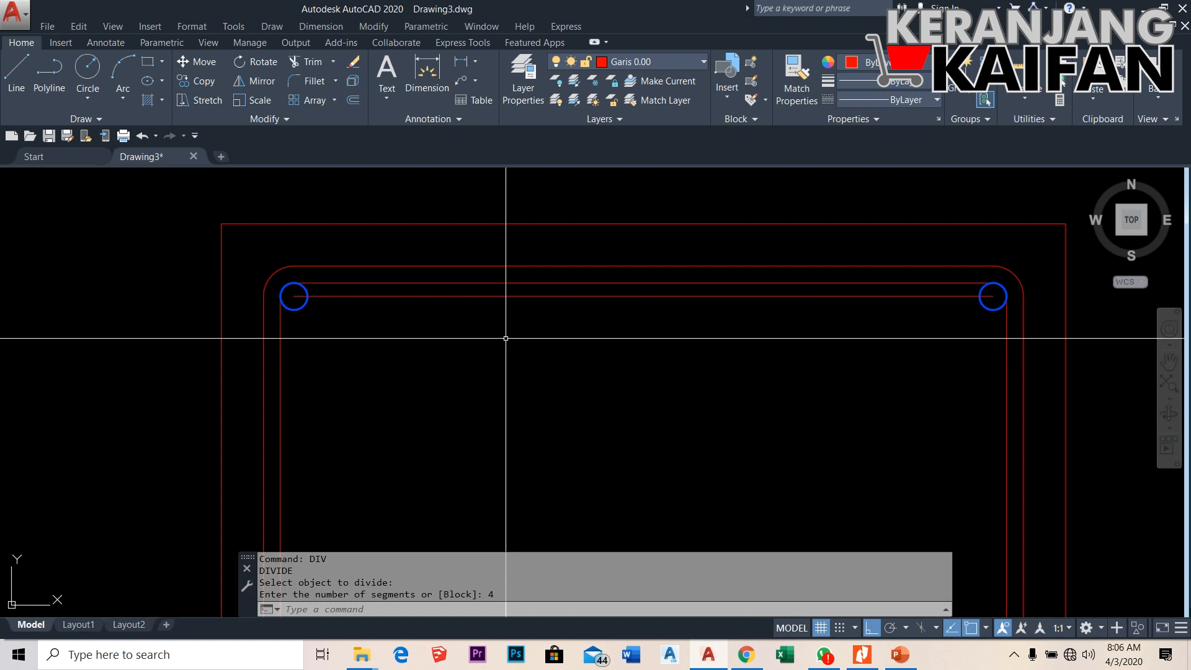
text(ty)
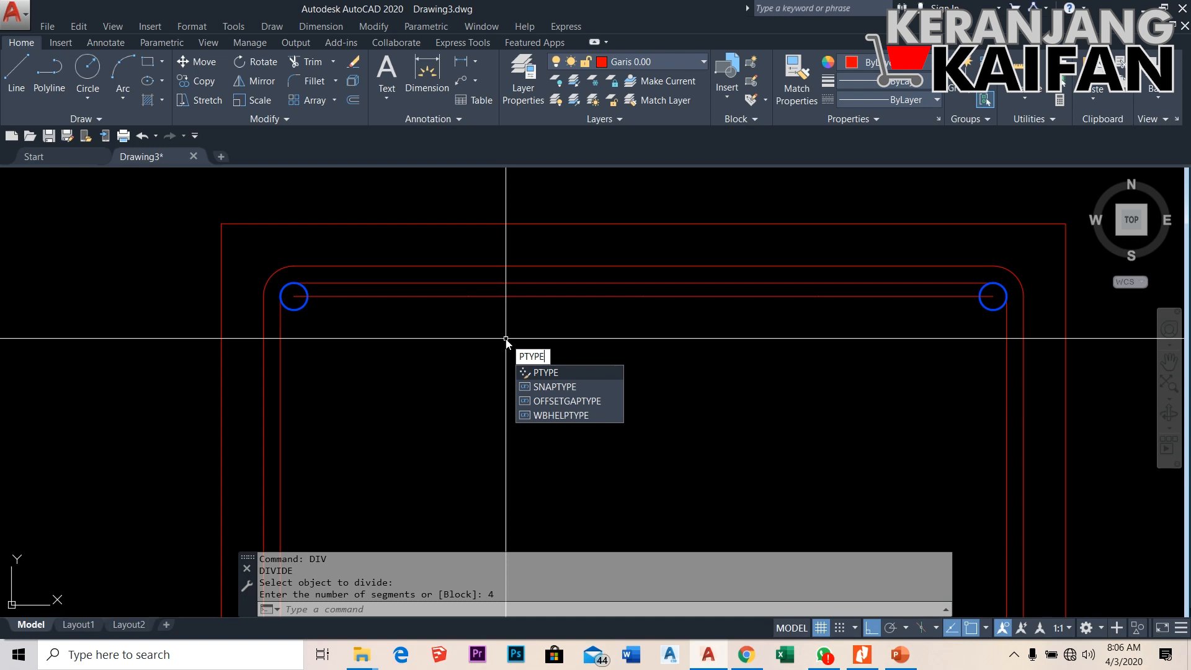
key(Return)
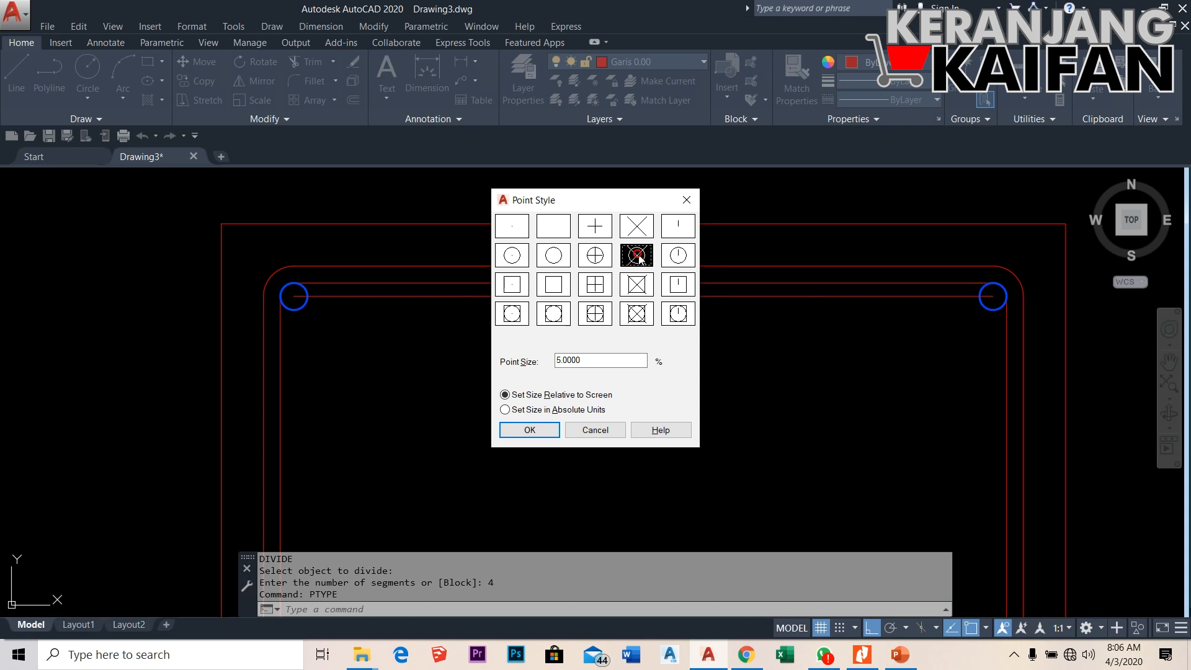
click(549, 438)
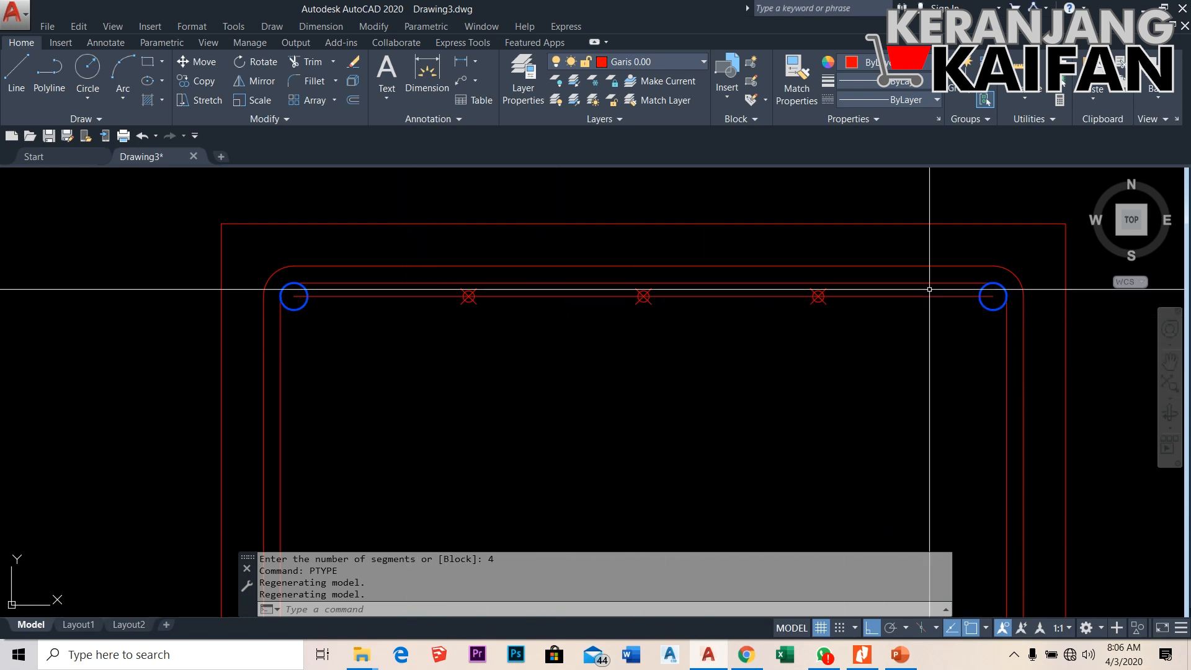
Copy the top-left corner circle from its centre to each of the three division points on the line
scroll(309, 290, up, 3)
click(299, 287)
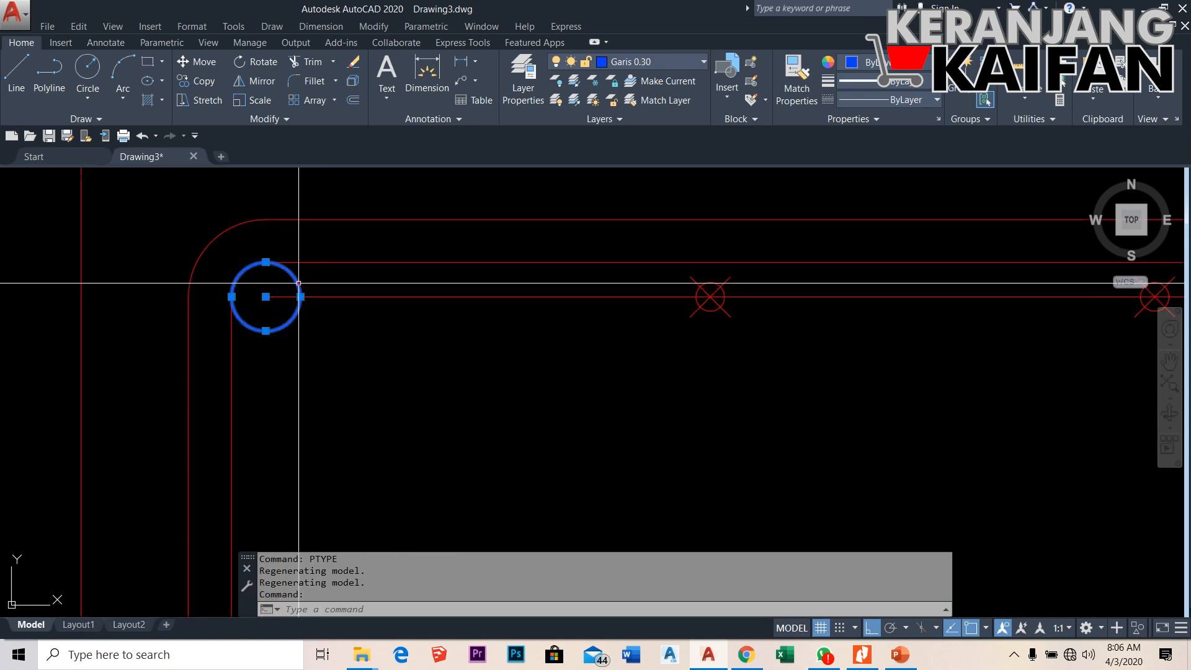
text(cp)
key(Return)
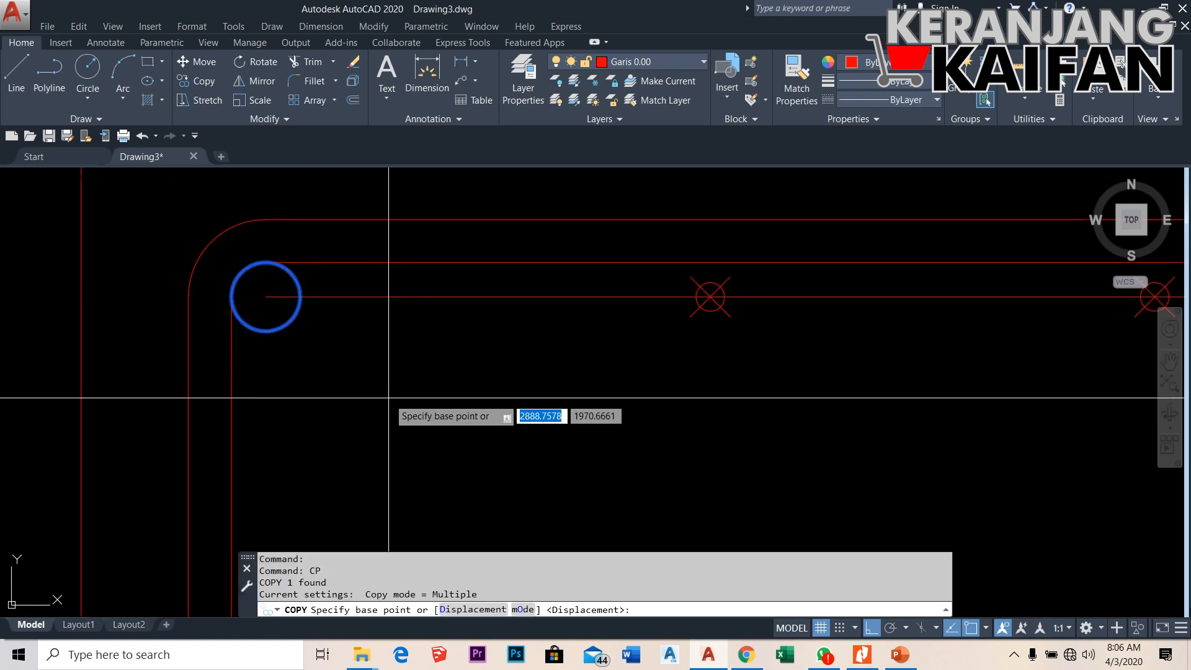
click(266, 297)
scroll(266, 297, down, 2)
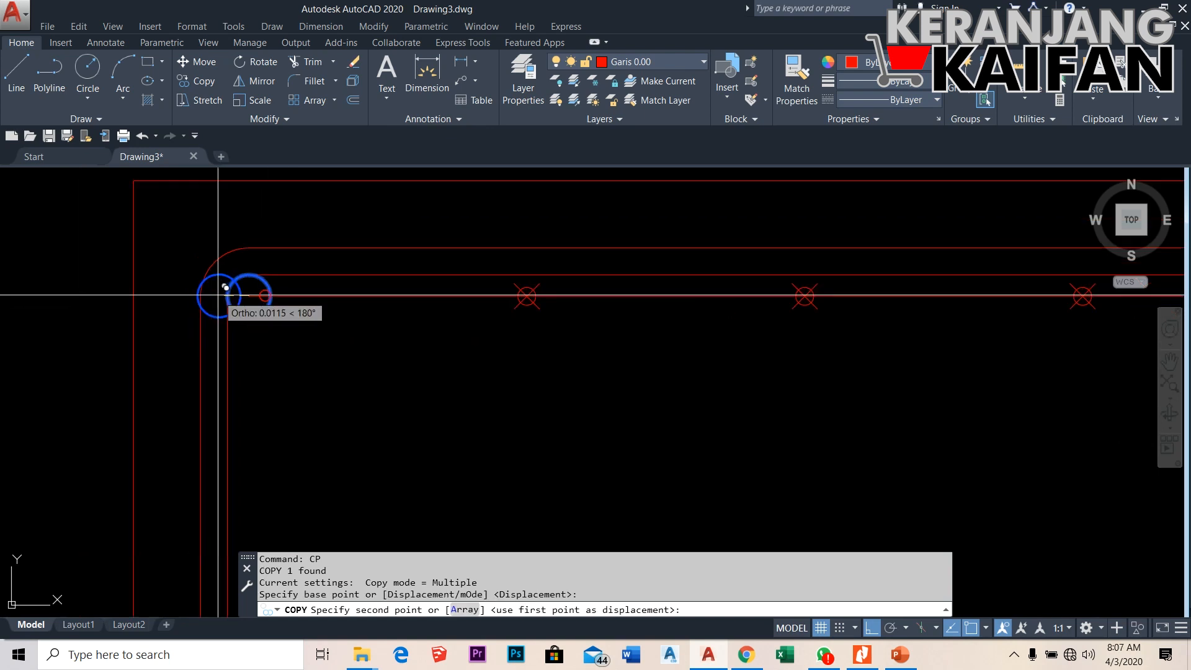
scroll(524, 296, up, 4)
click(517, 299)
scroll(264, 307, down, 2)
scroll(879, 315, up, 4)
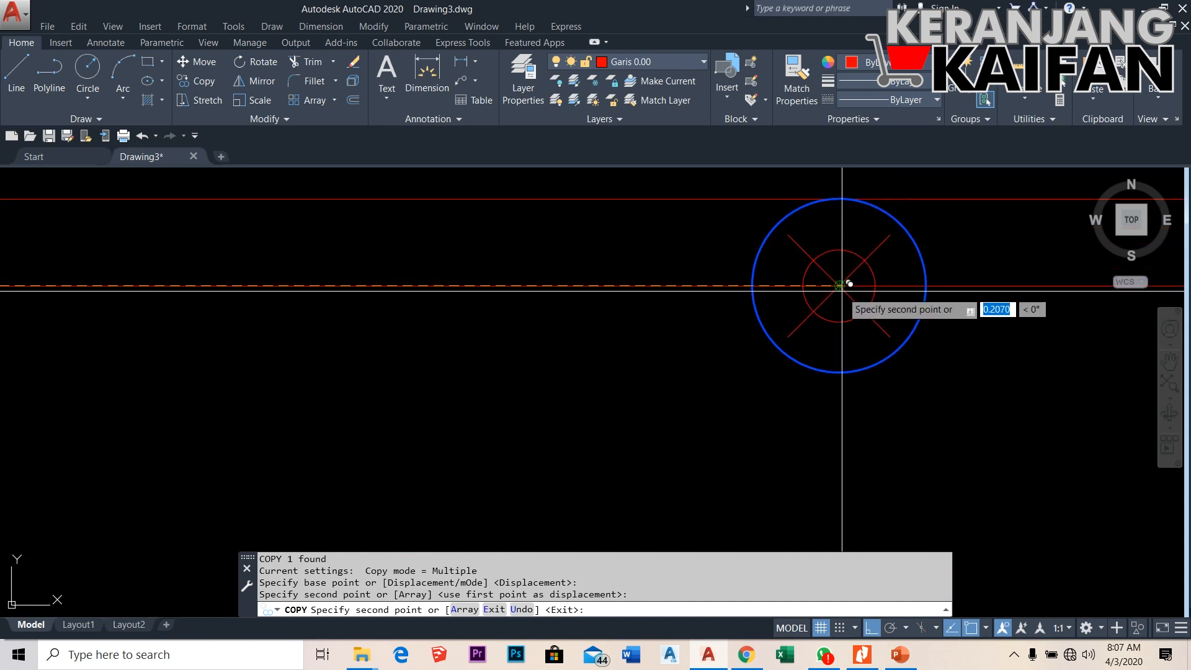
click(843, 287)
scroll(369, 320, down, 3)
scroll(772, 302, up, 4)
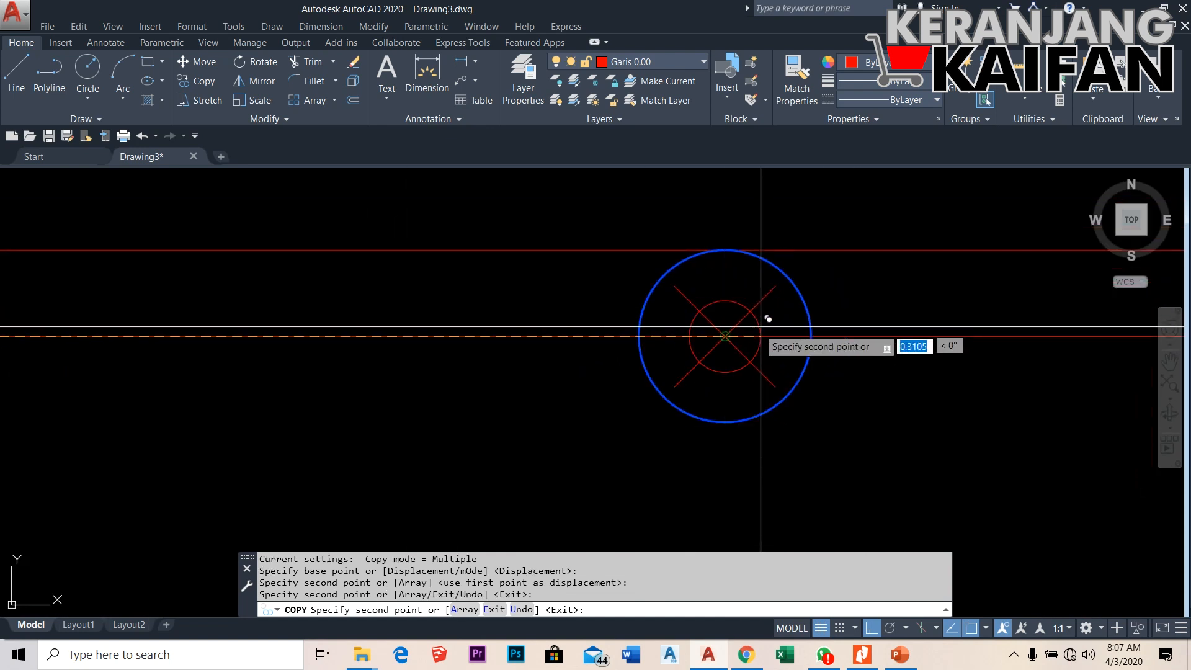
click(724, 337)
key(Return)
Erase the horizontal line between the two top corner circles and its three division point markers
scroll(928, 307, down, 4)
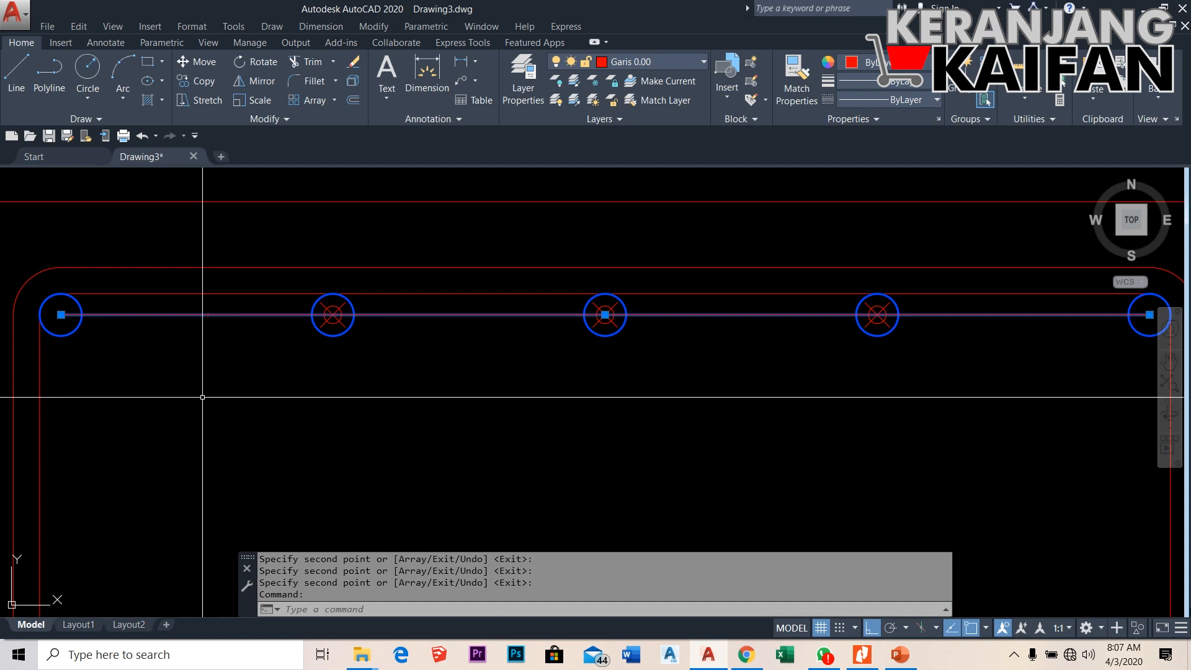
key(Delete)
click(332, 314)
key(Delete)
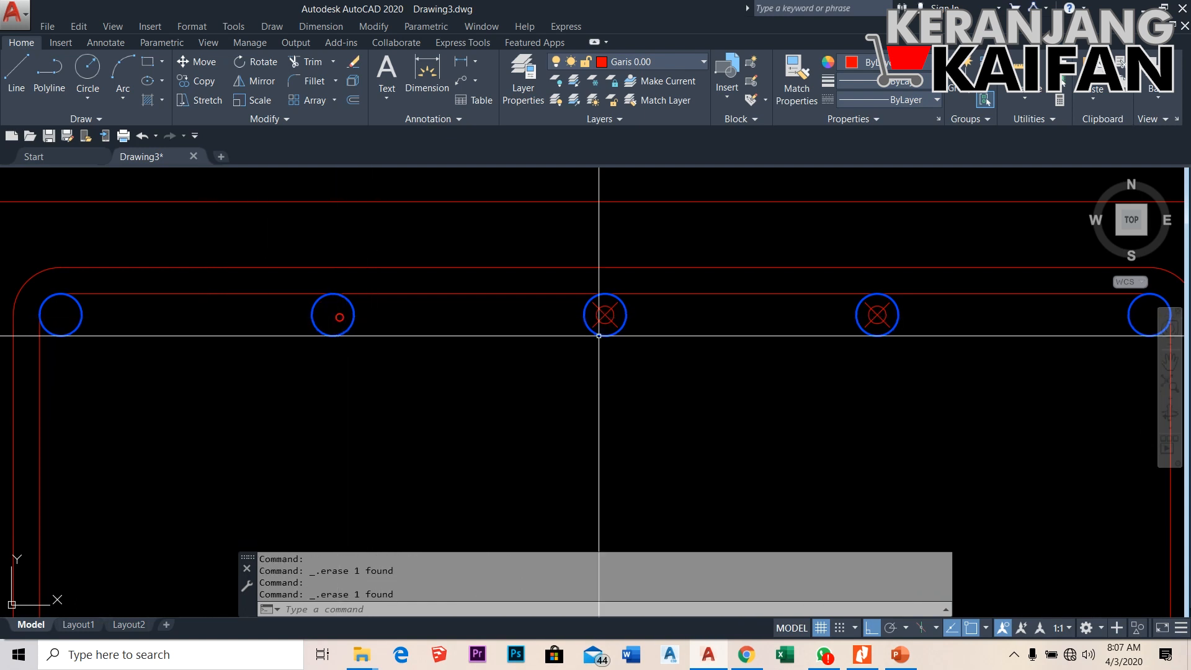
click(606, 316)
key(Delete)
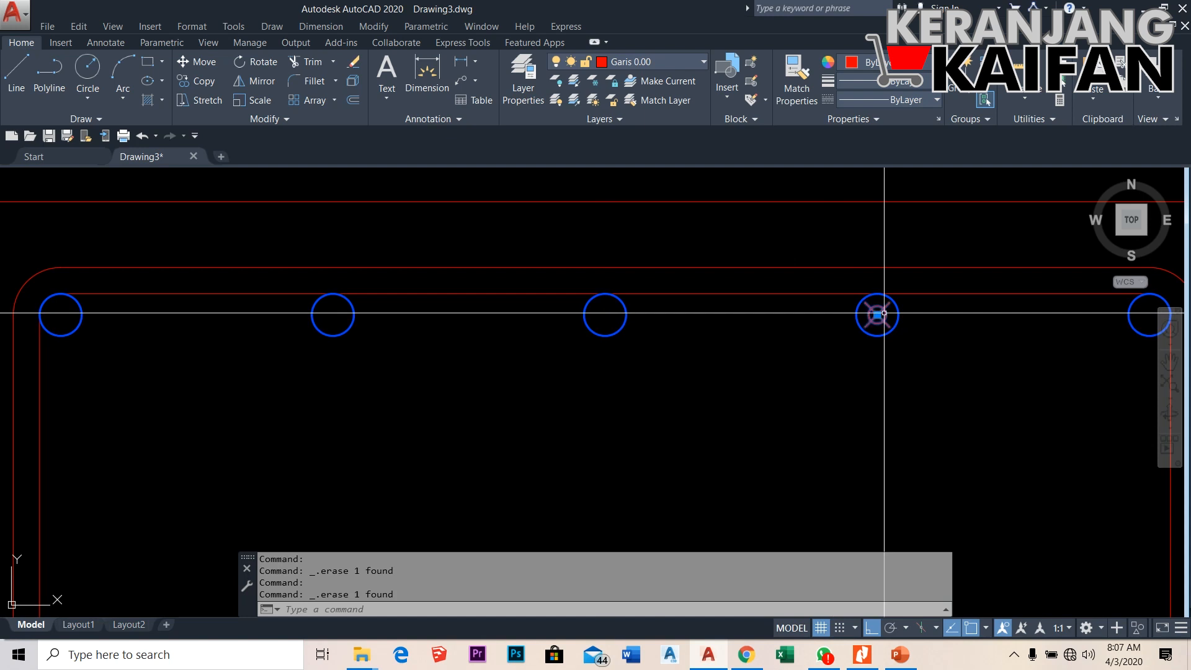
Mirror the row of five top circles about the column's horizontal mid-height line, keeping the originals
scroll(478, 319, down, 3)
scroll(478, 303, up, 6)
scroll(464, 283, down, 3)
click(404, 267)
scroll(434, 279, down, 2)
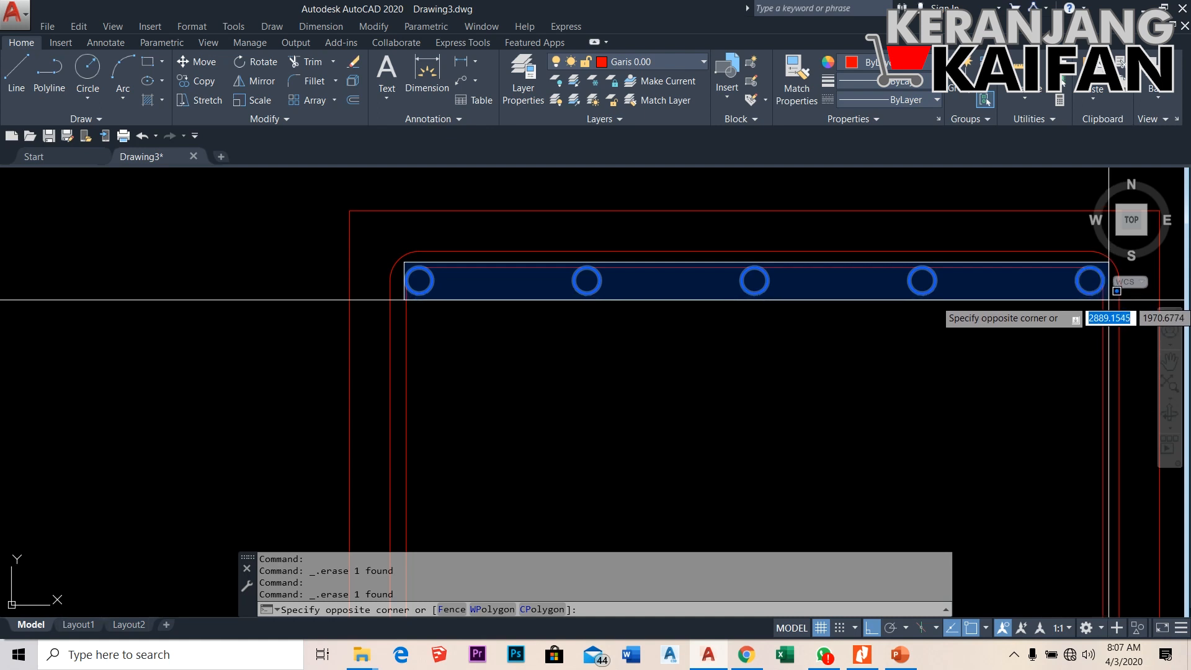
click(1116, 300)
text(MI)
key(Return)
scroll(808, 336, down, 7)
scroll(614, 376, up, 2)
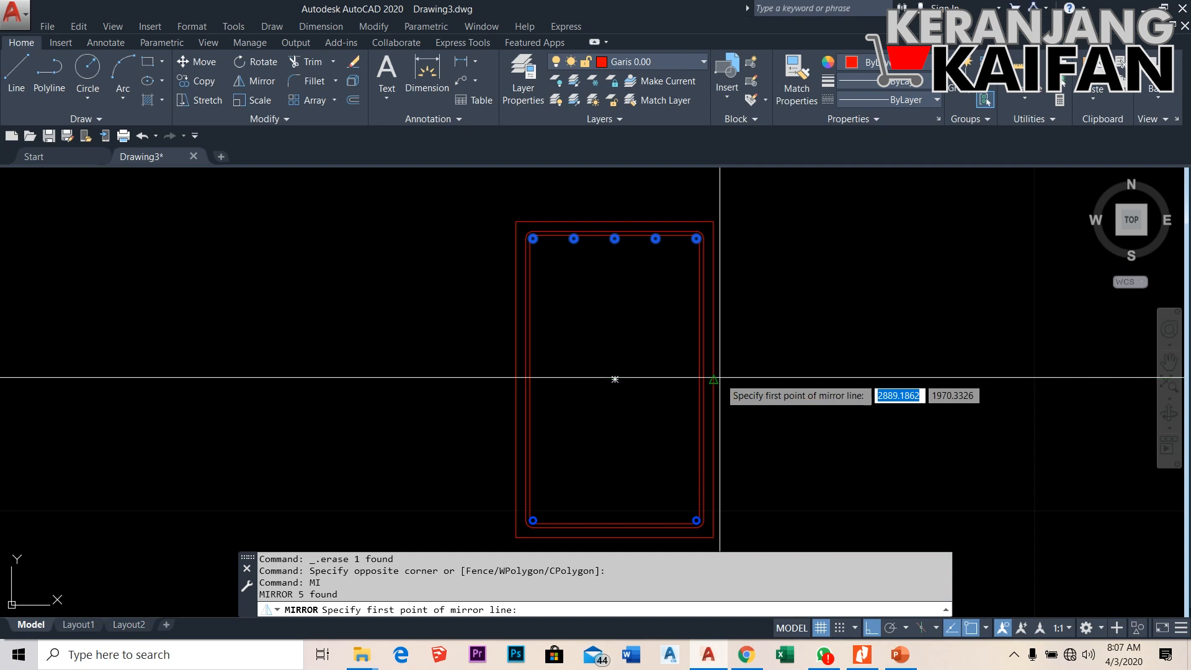
click(713, 379)
click(425, 392)
key(Return)
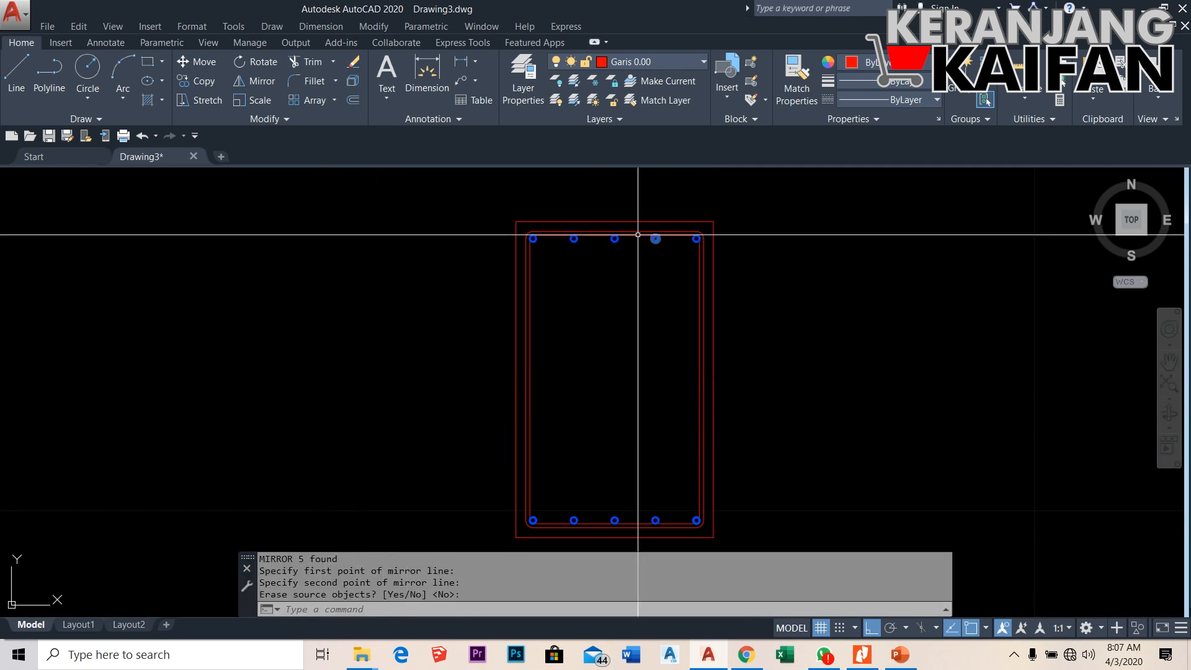
Draw two guide lines from the top-left corner circle's centre: 0.01 to the right, then 0.01 downward
scroll(539, 234, up, 4)
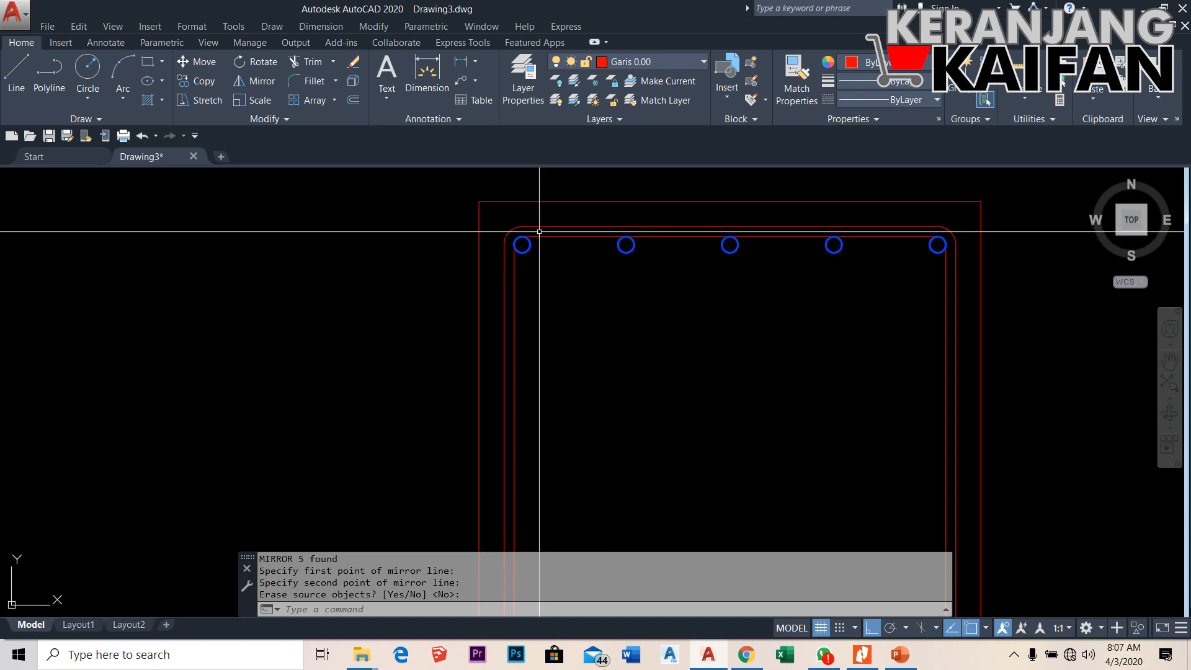
scroll(539, 232, up, 6)
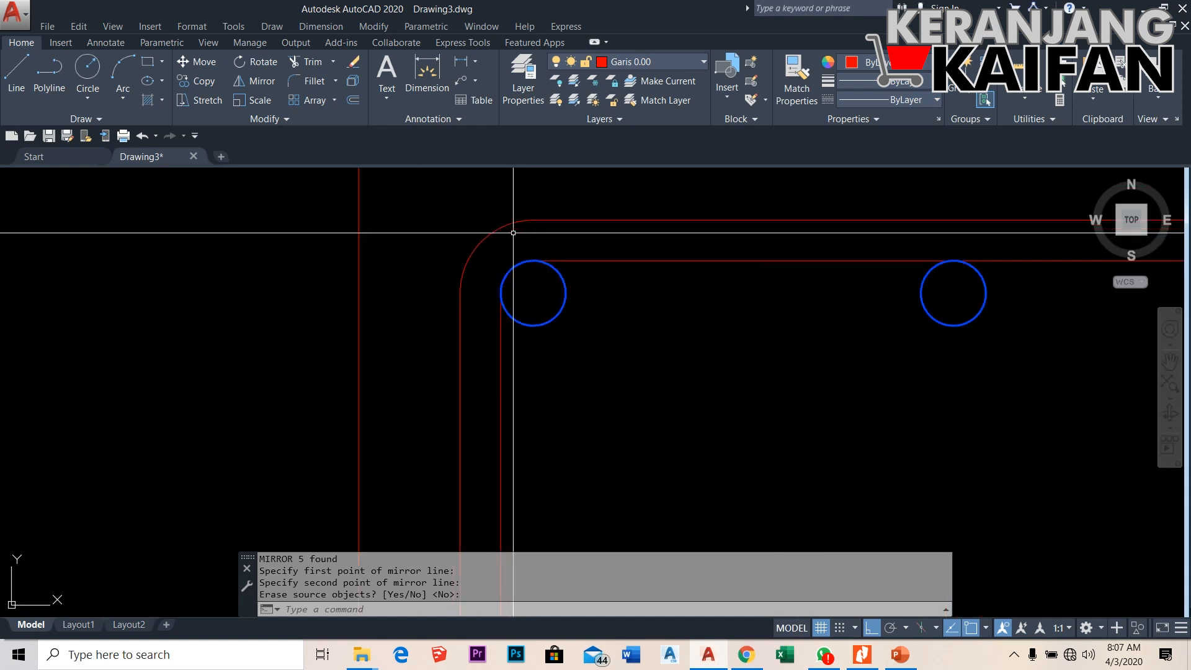
scroll(466, 301, down, 2)
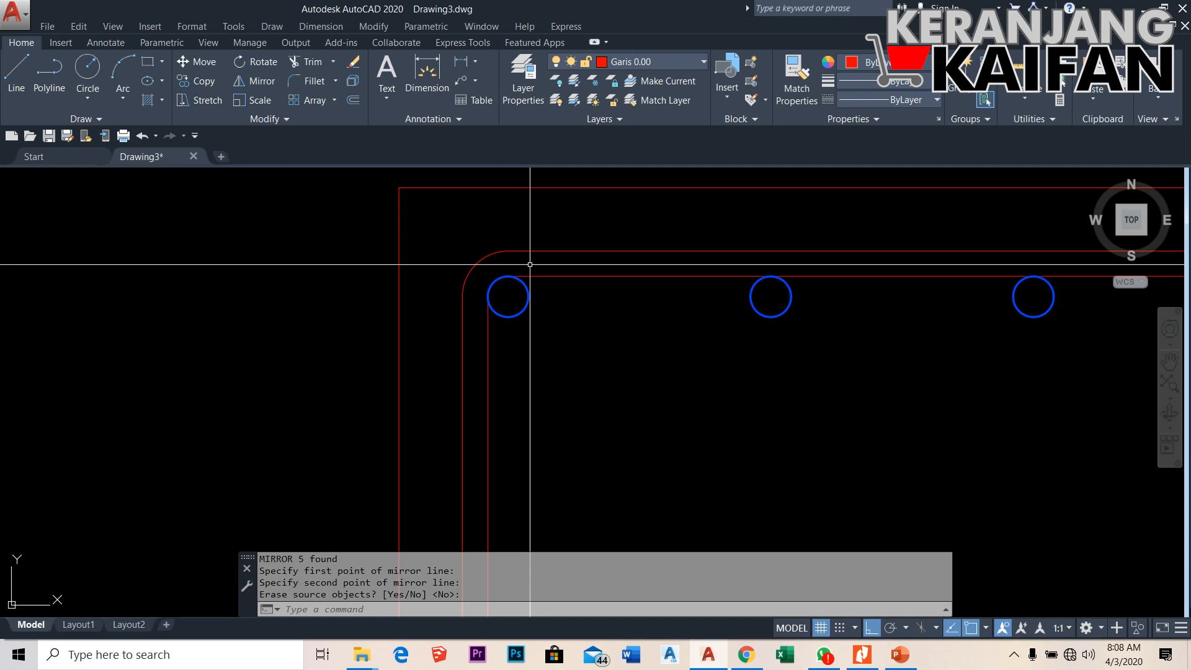
scroll(530, 264, up, 2)
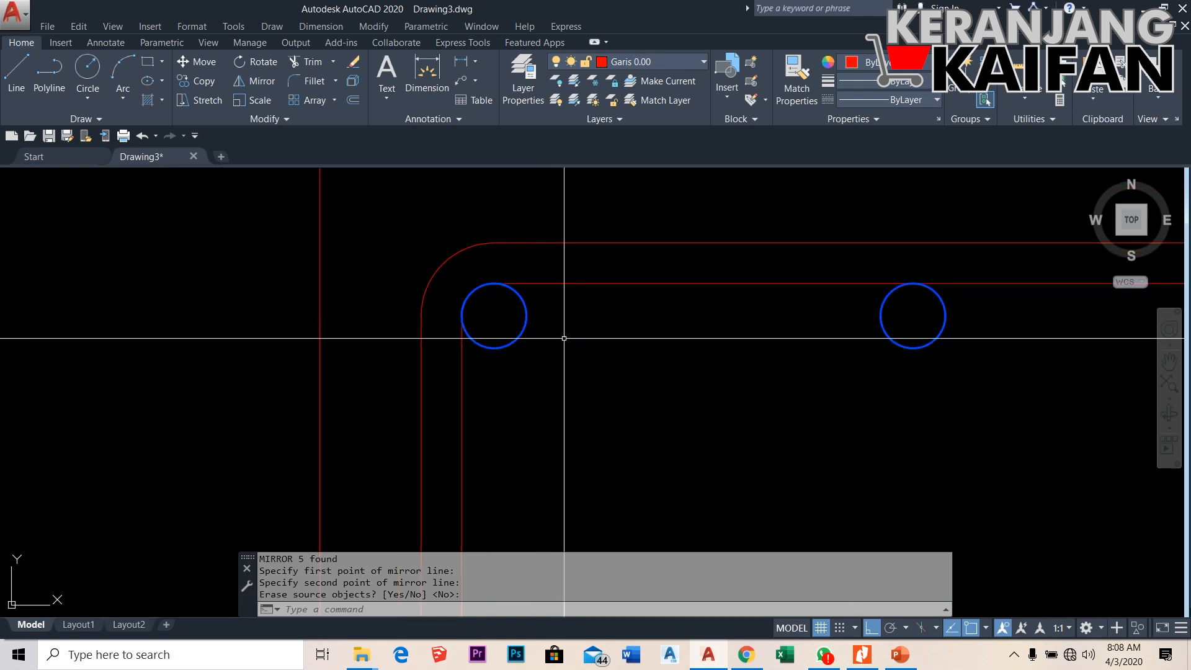
text(L)
key(Return)
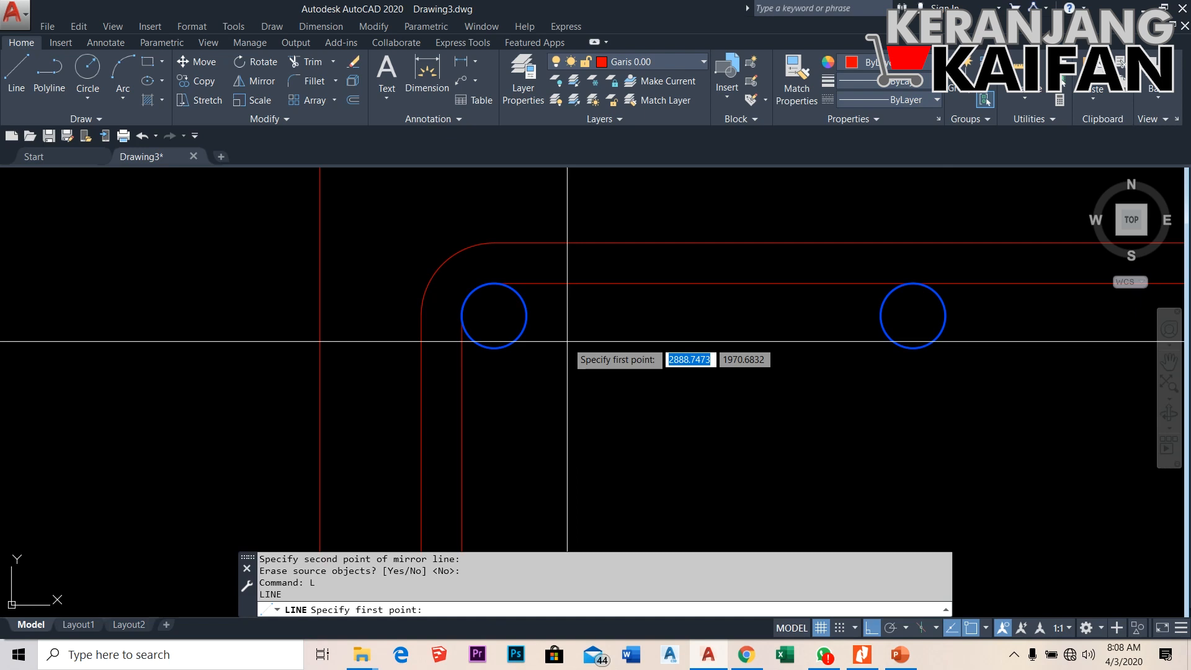
click(494, 316)
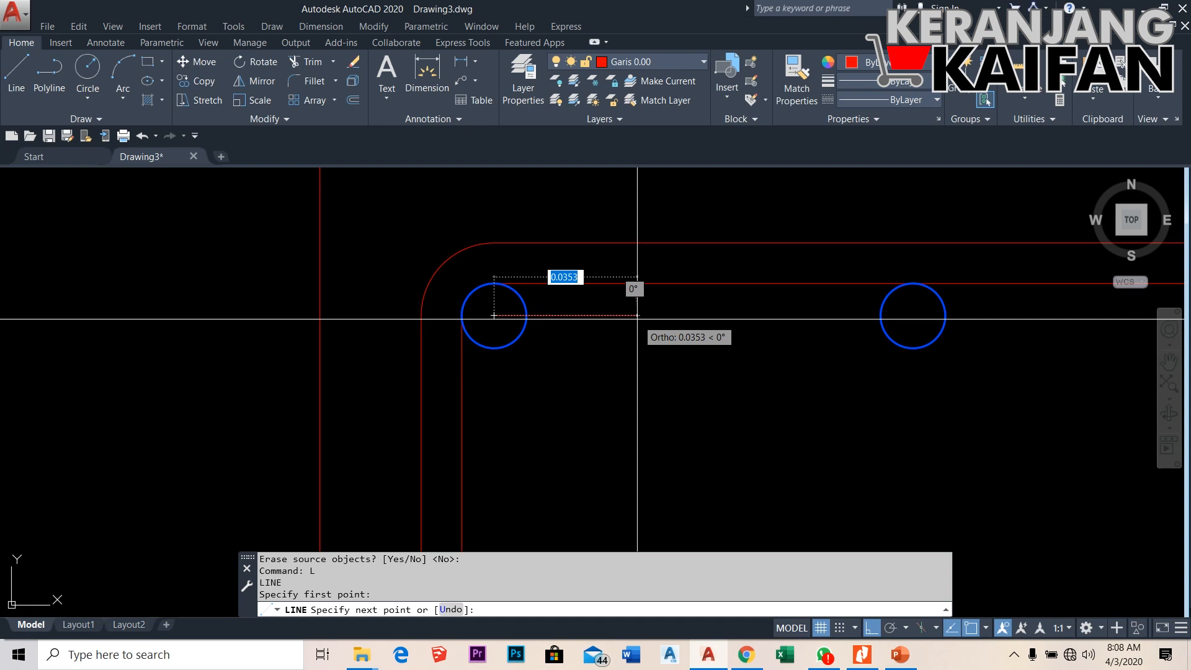
text(0.)
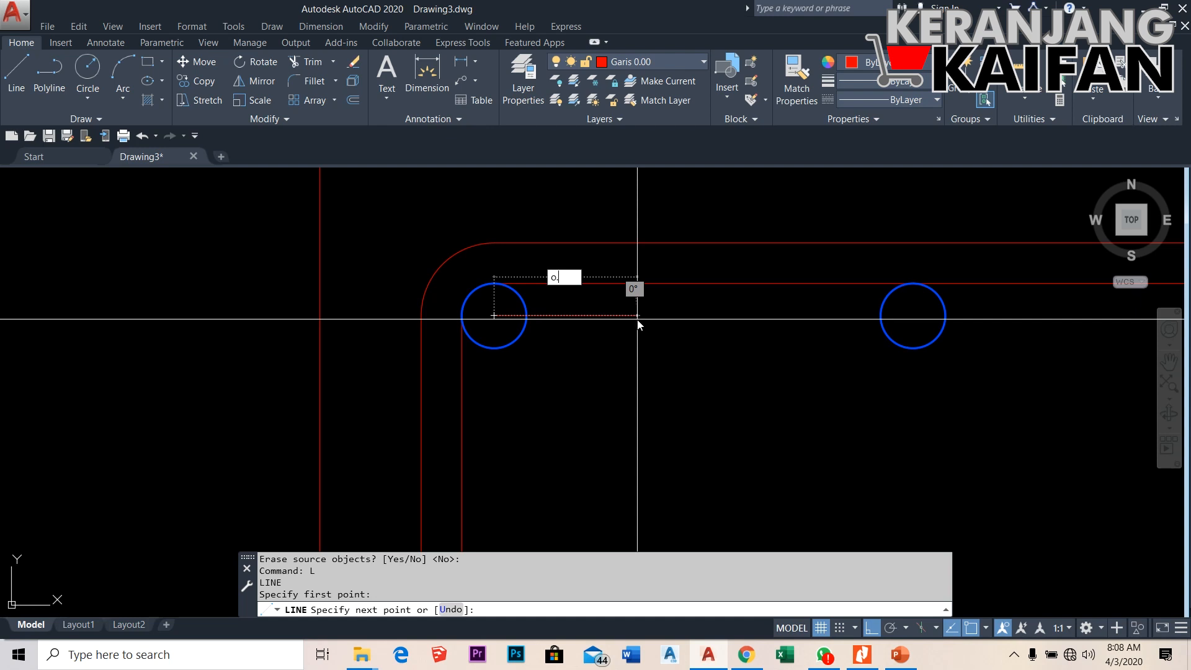
text(0)
key(BackSpace)
key(BackSpace)
key(BackSpace)
text(0.01)
key(Return)
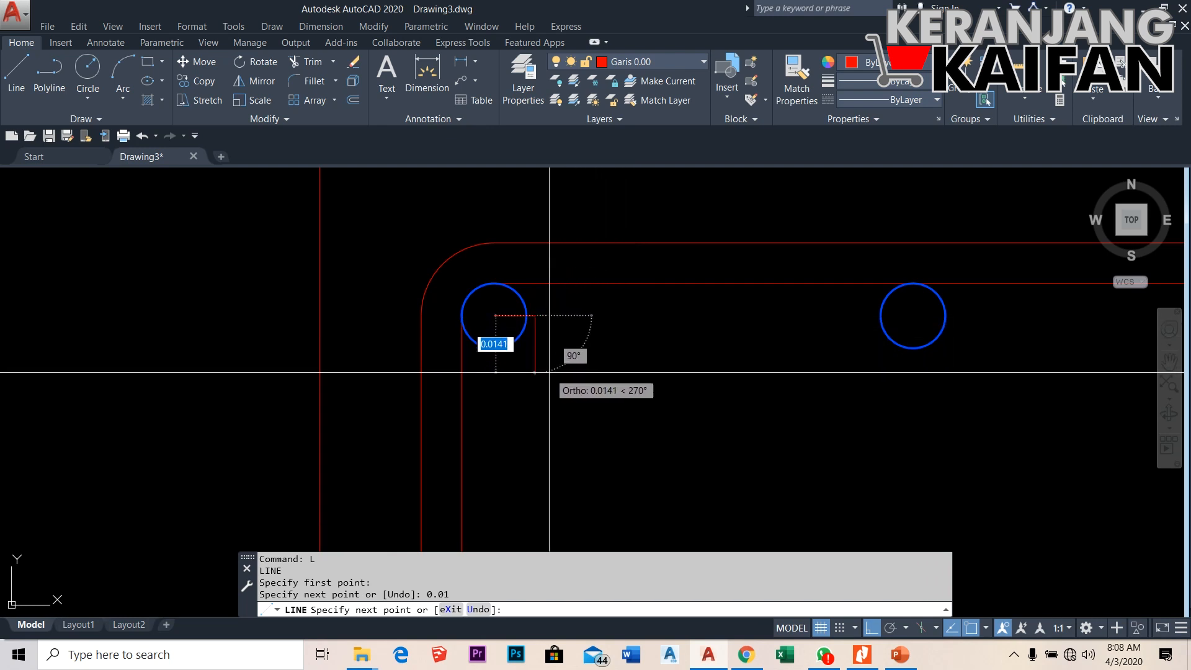
text(0.01)
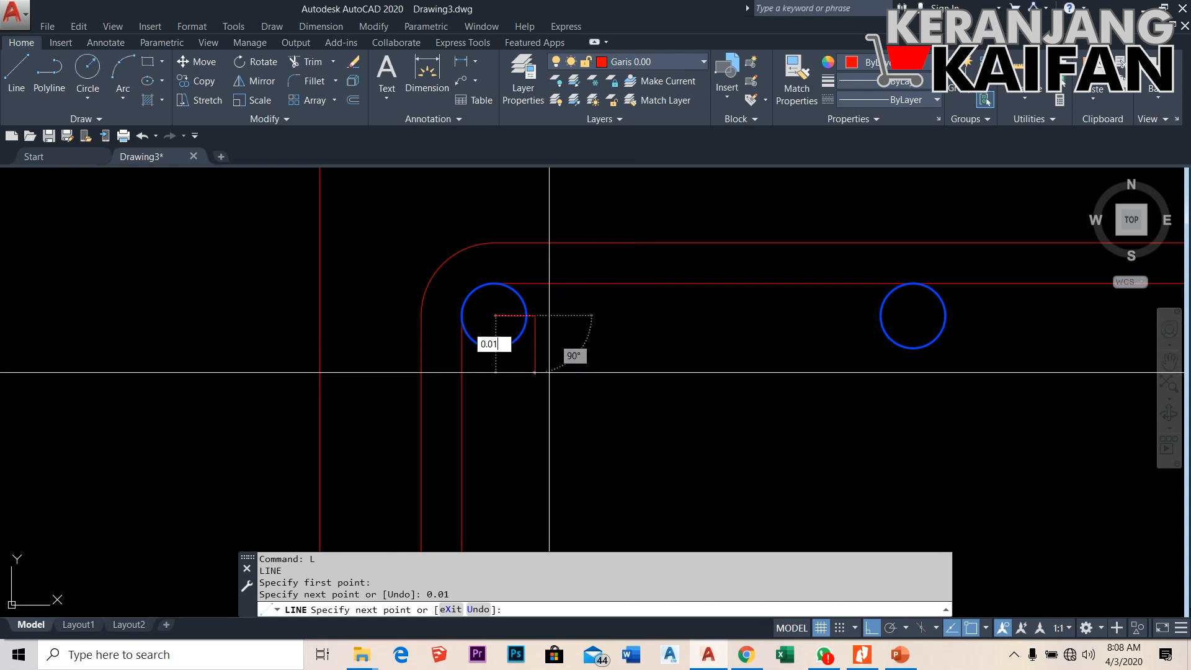
key(Return)
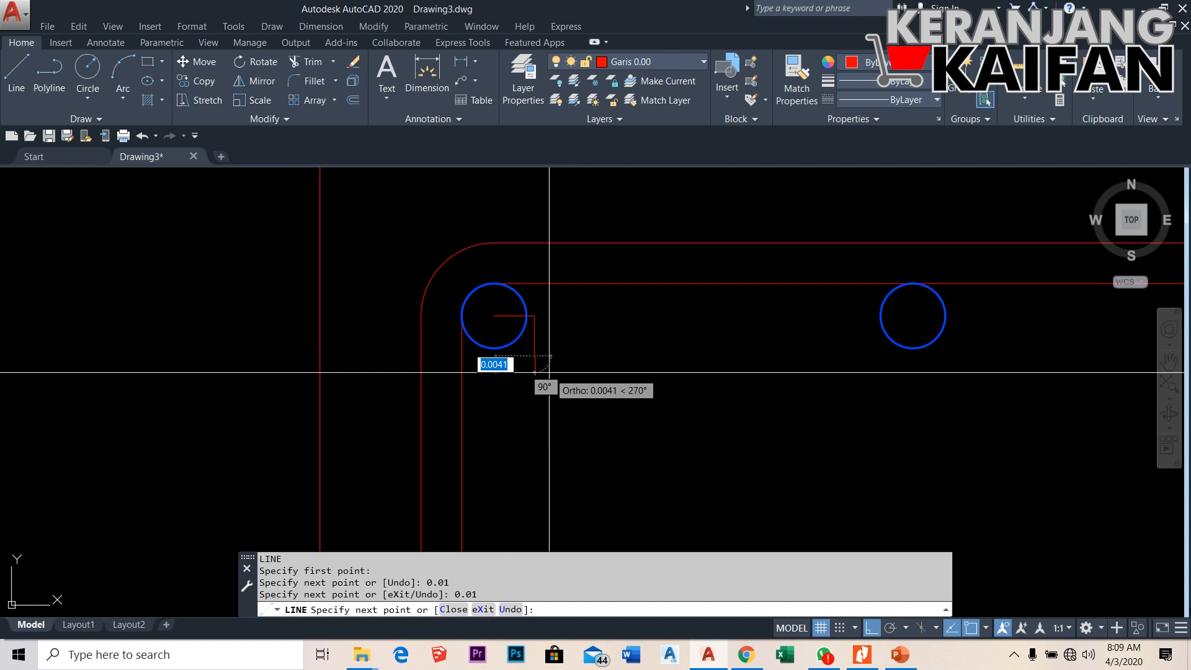
key(Return)
With Ortho off, draw a diagonal line from the top-left circle's centre to the lower end of the vertical guide line
text(l)
key(Return)
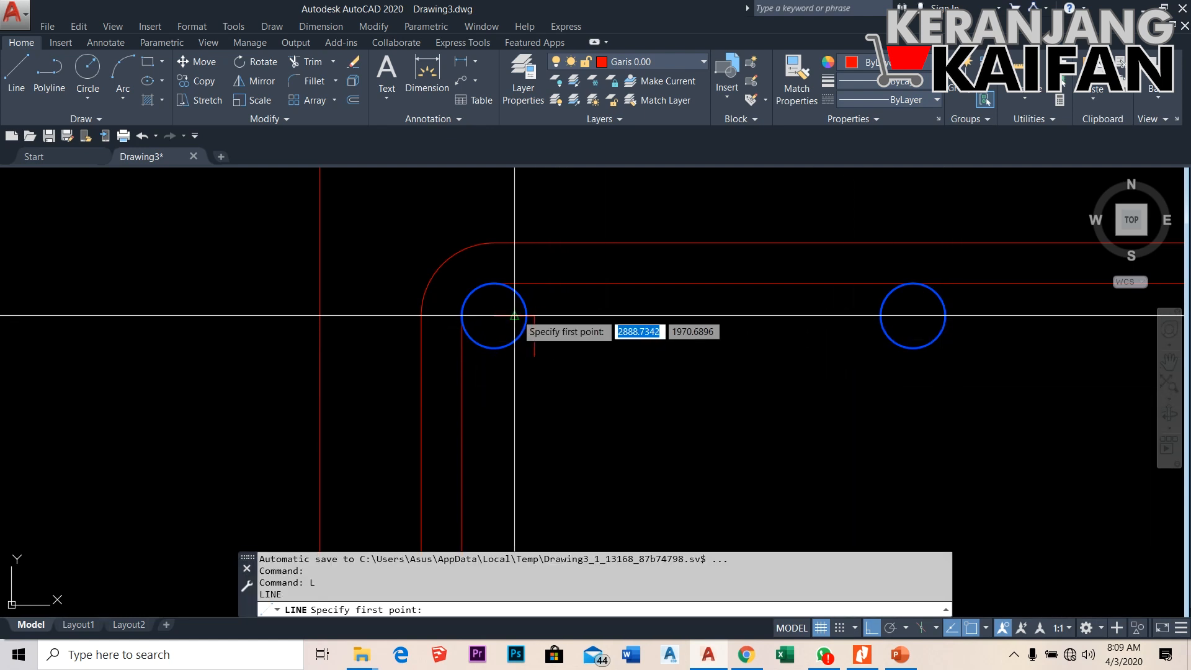
click(493, 316)
scroll(547, 380, up, 2)
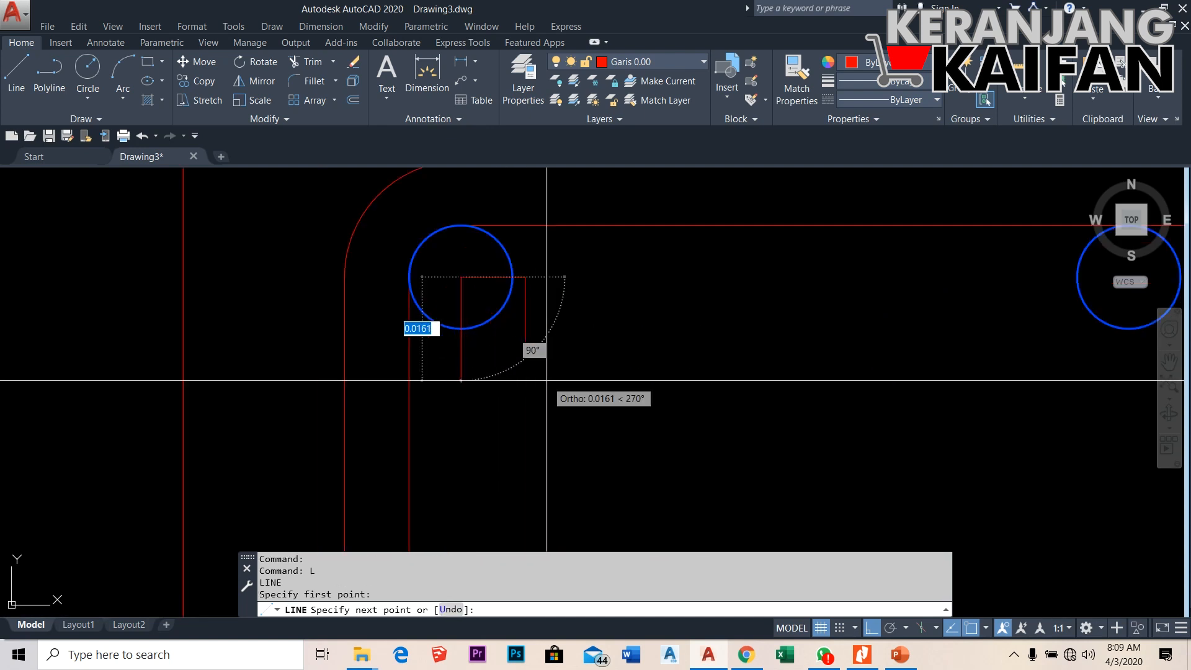
key(F8)
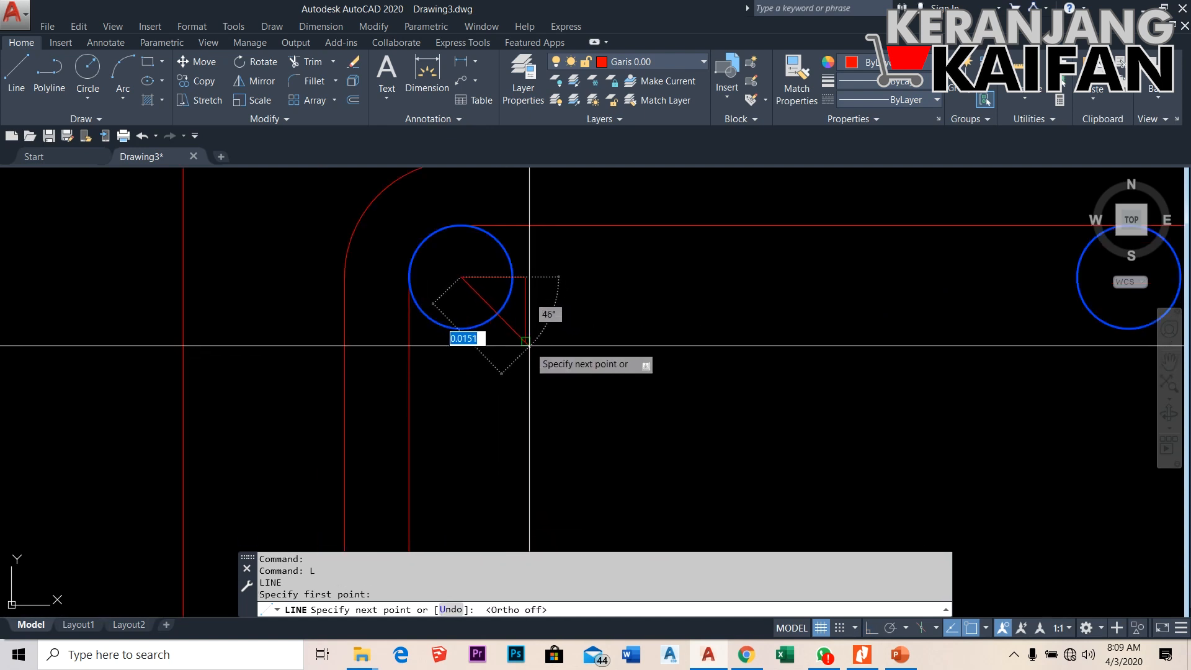
click(525, 342)
key(Return)
Erase the horizontal and vertical guide lines at the top-left circle, keeping the diagonal
click(525, 309)
click(490, 277)
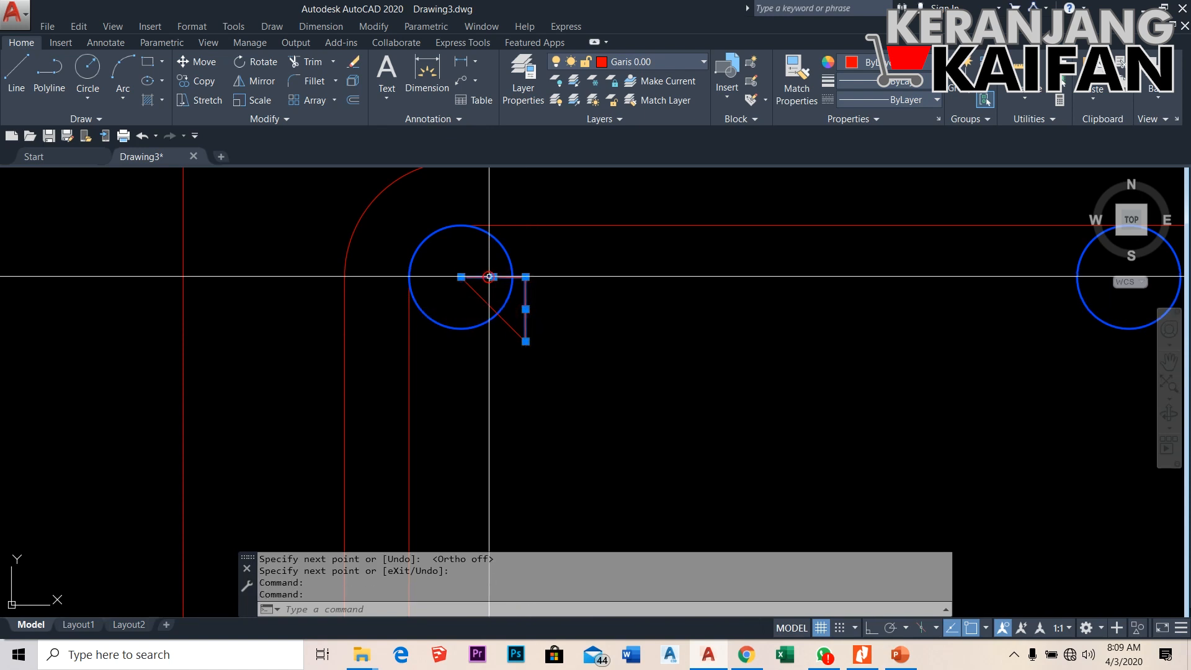
key(Delete)
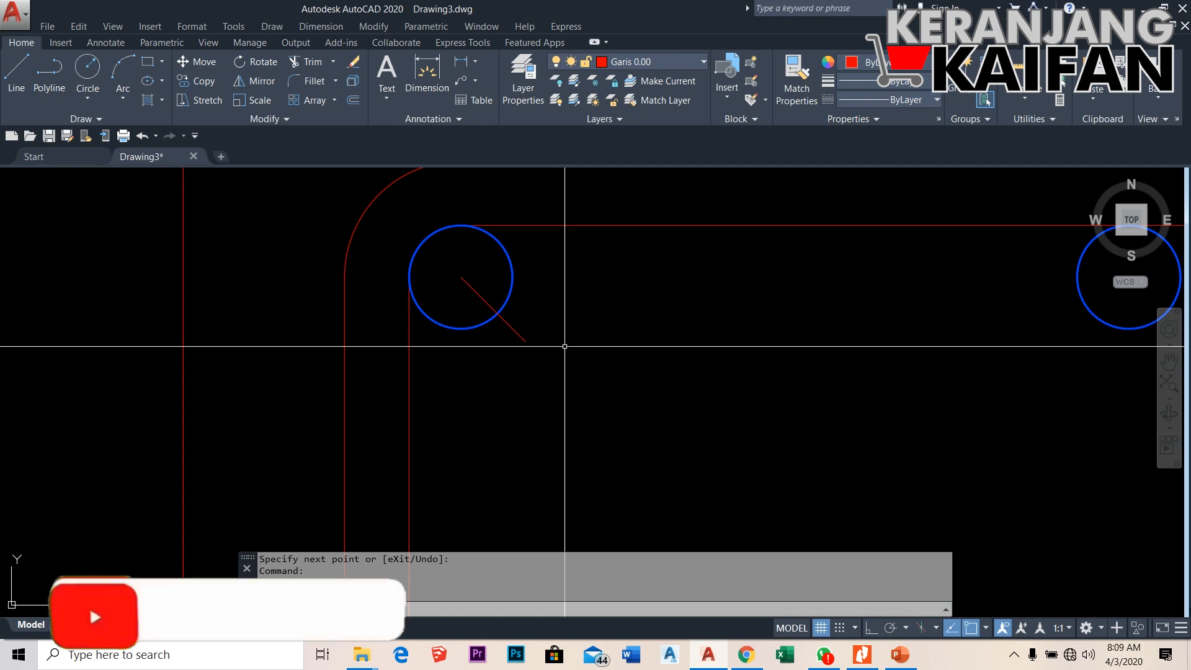
Draw a 0.06 long line from the top-left circle's centre along the existing 45° diagonal
text(L)
key(Return)
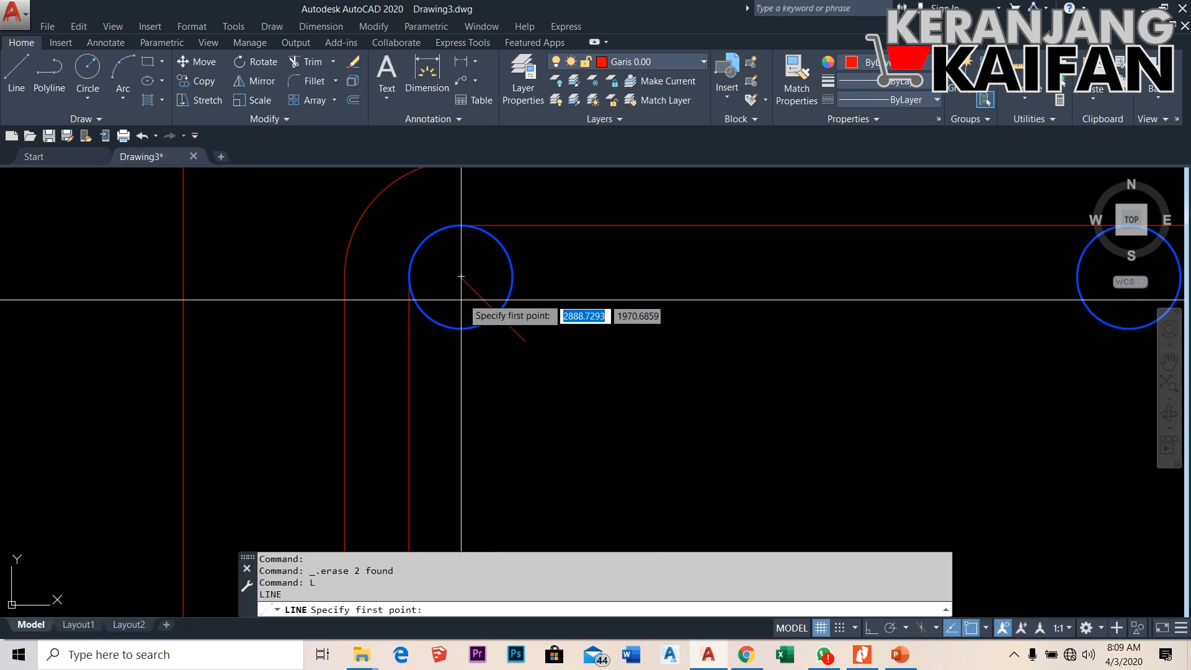
click(461, 277)
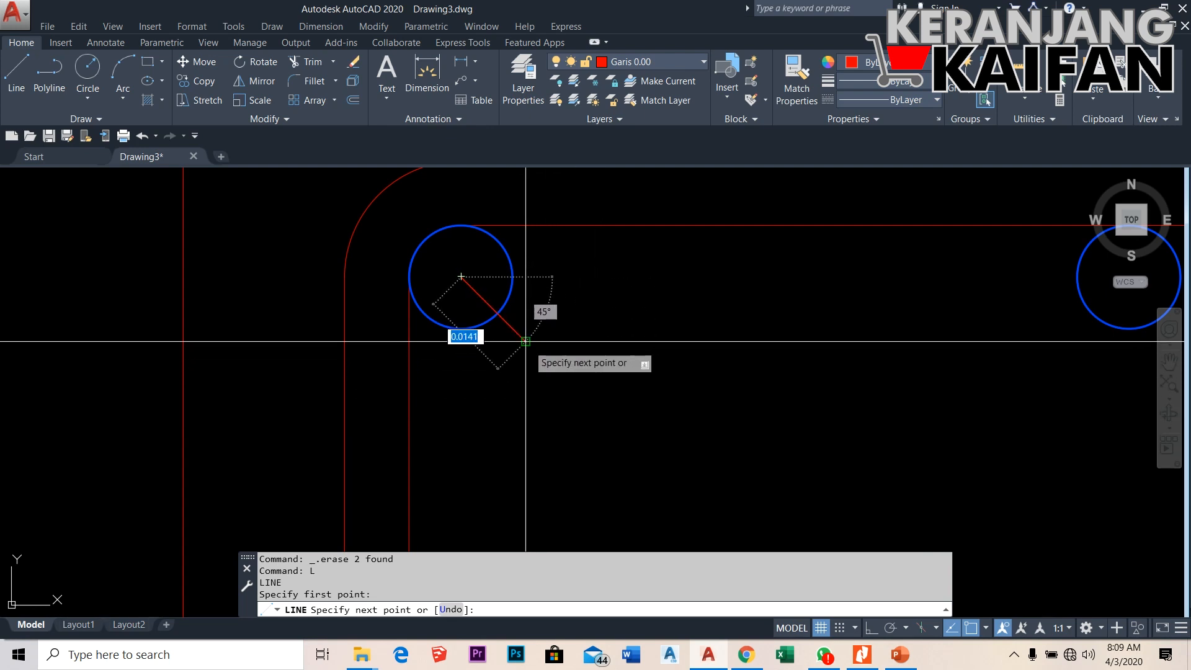
text(0.06)
key(Return)
scroll(530, 341, down, 2)
key(Return)
scroll(646, 314, down, 4)
scroll(531, 369, up, 3)
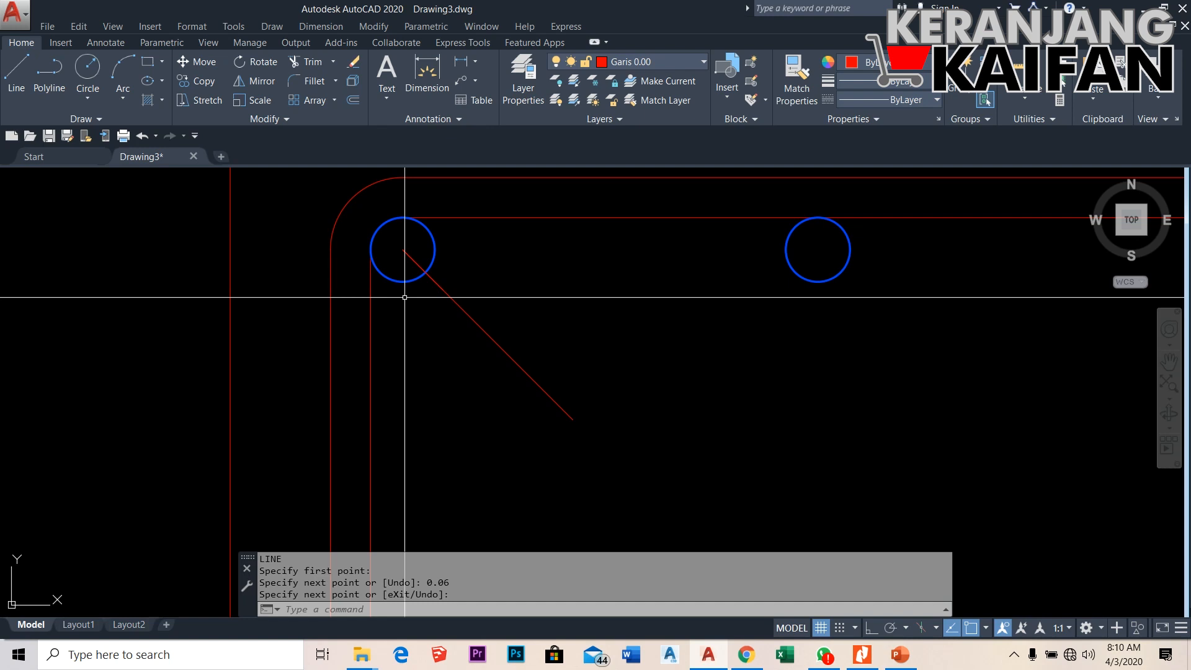
Offset the diagonal line at the top-left circle by 0.008 to both sides
key(Return)
text(o)
key(Return)
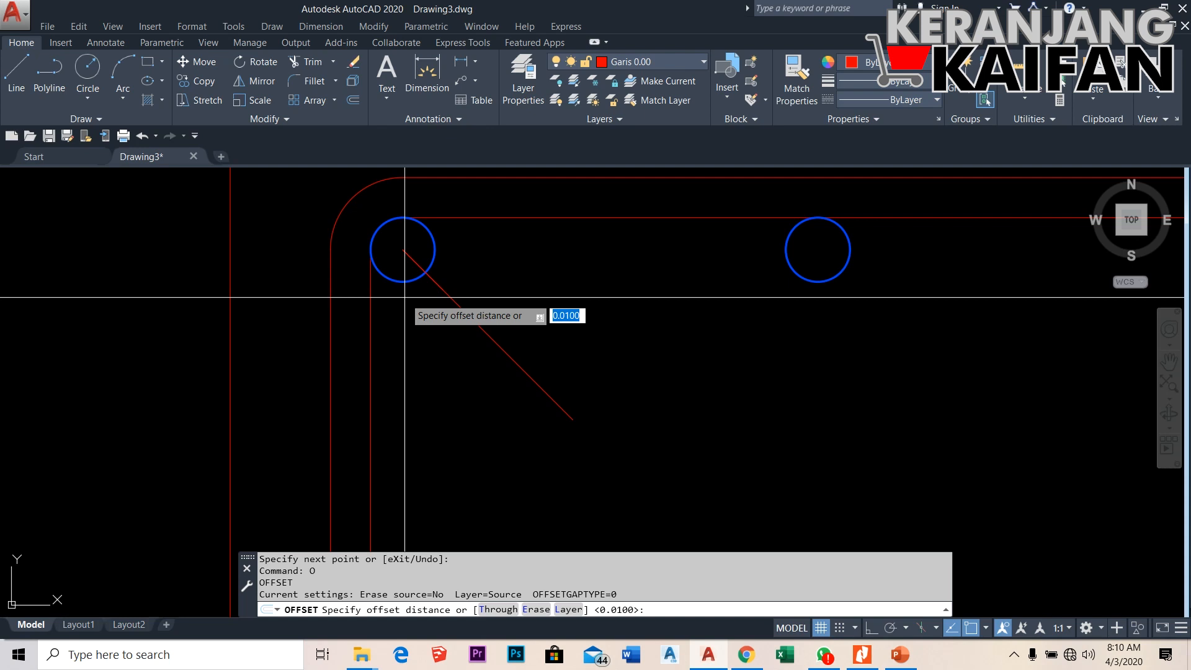
text(0.008)
key(Return)
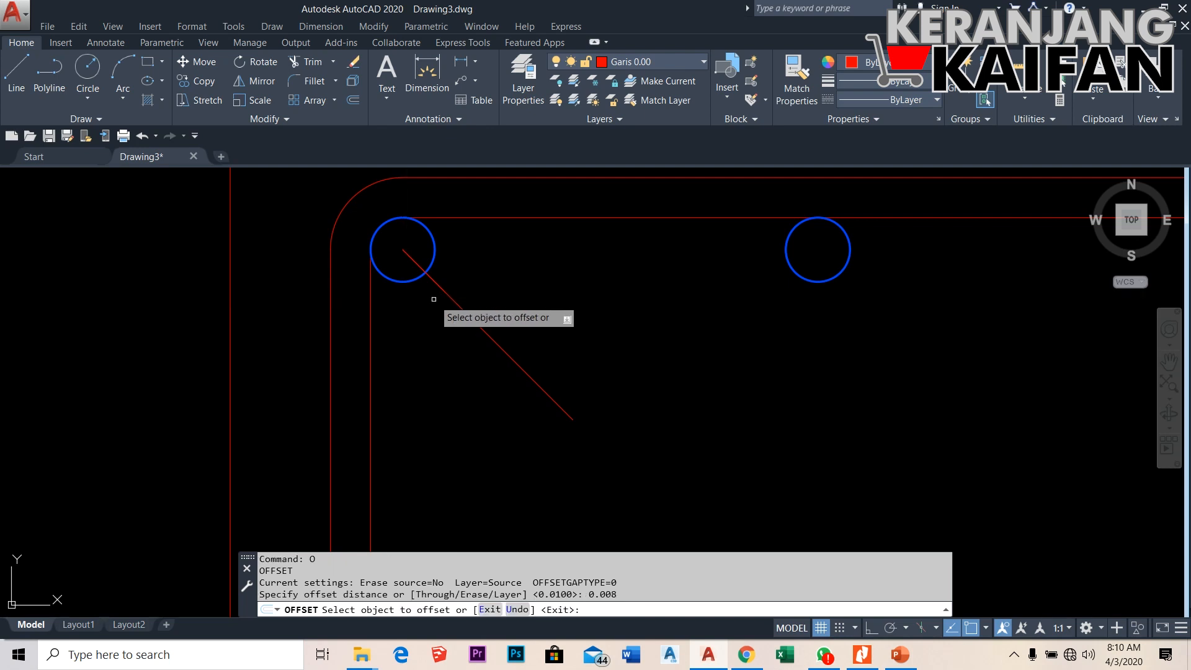
click(461, 307)
click(502, 302)
click(483, 330)
click(453, 366)
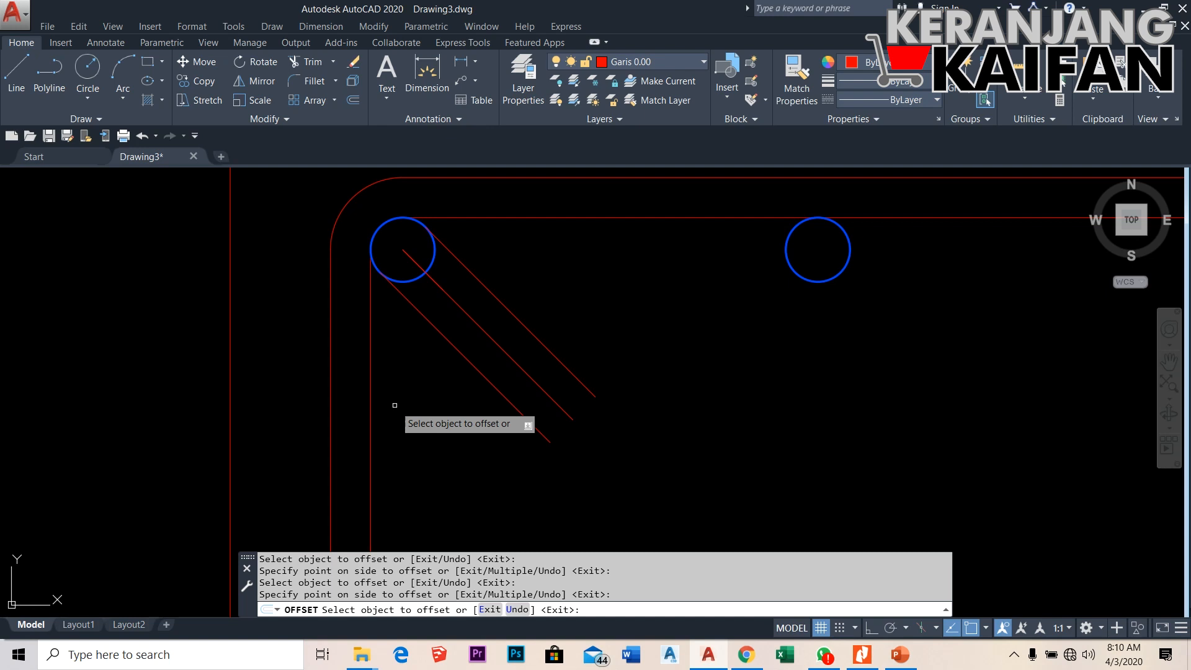
key(Return)
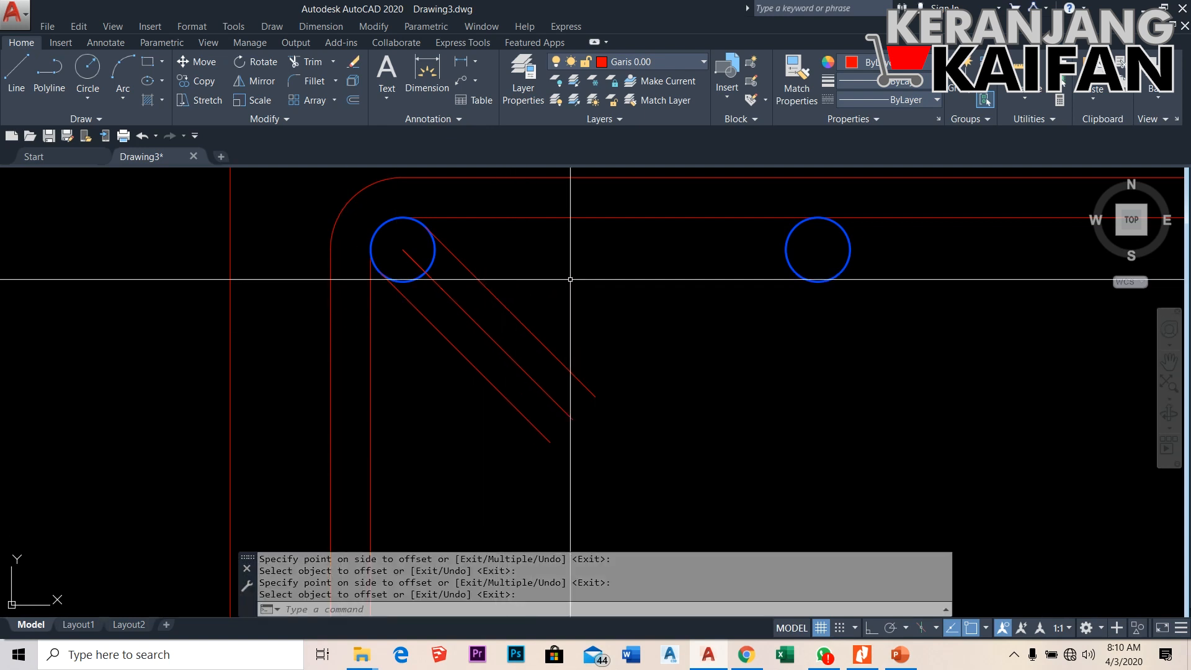
Erase both overlapping centre diagonals, keeping the two offset lines
click(502, 347)
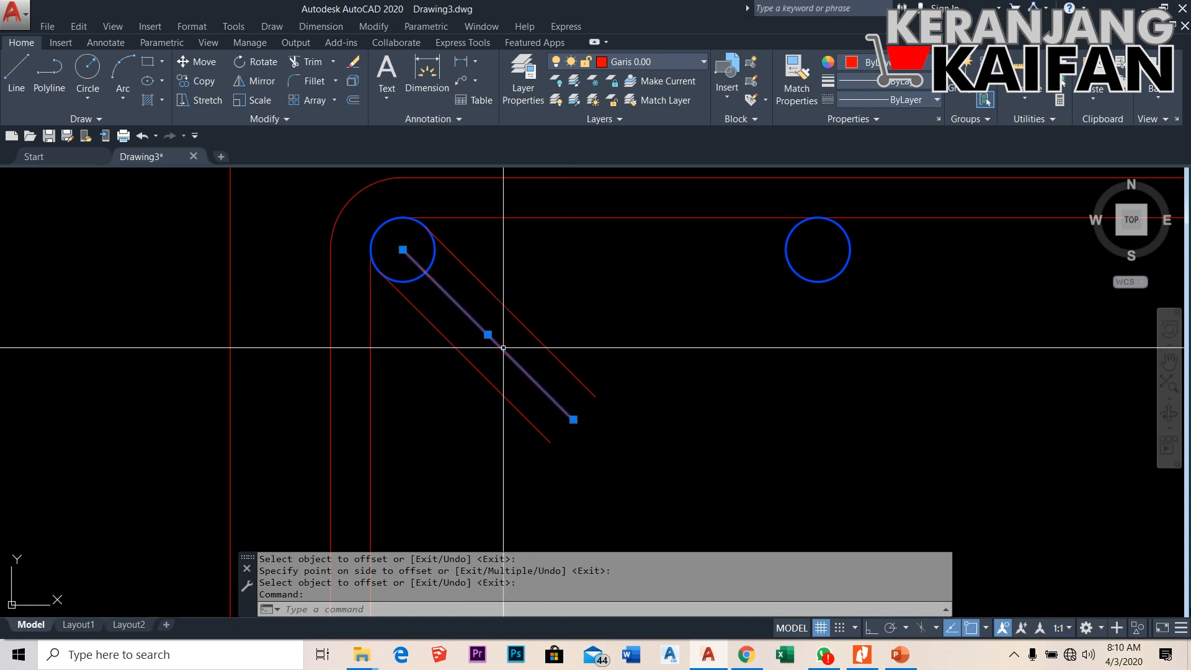
key(Delete)
click(439, 285)
key(Delete)
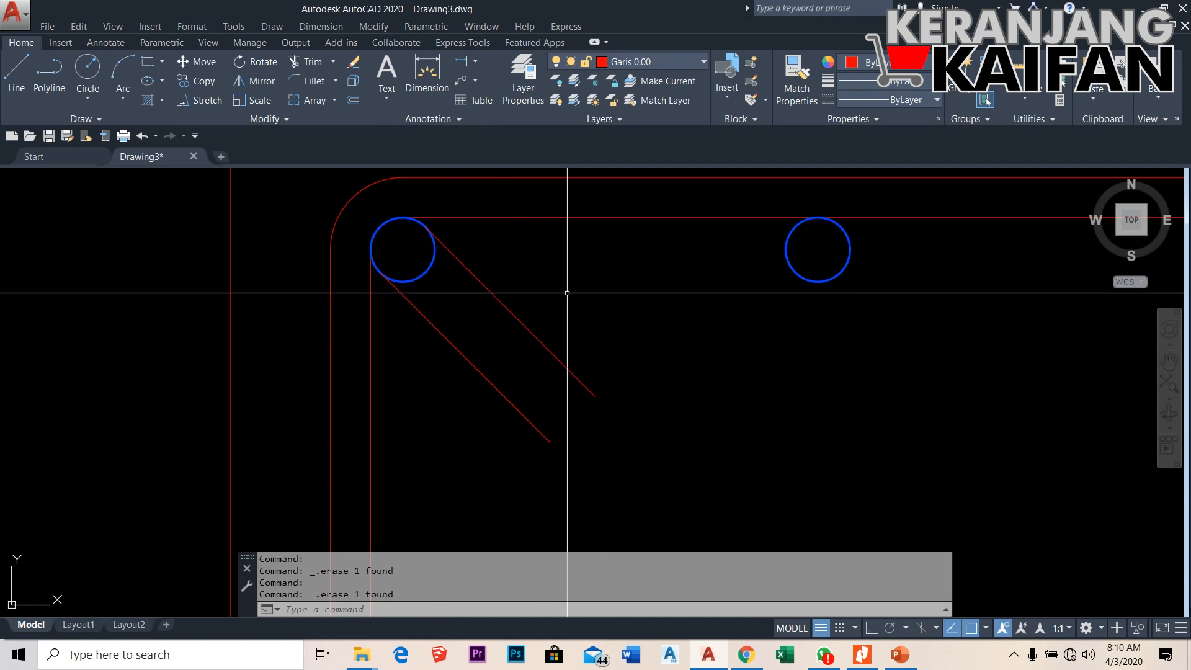
Offset each of the two remaining diagonal lines outward by 0.01
text(o)
key(Return)
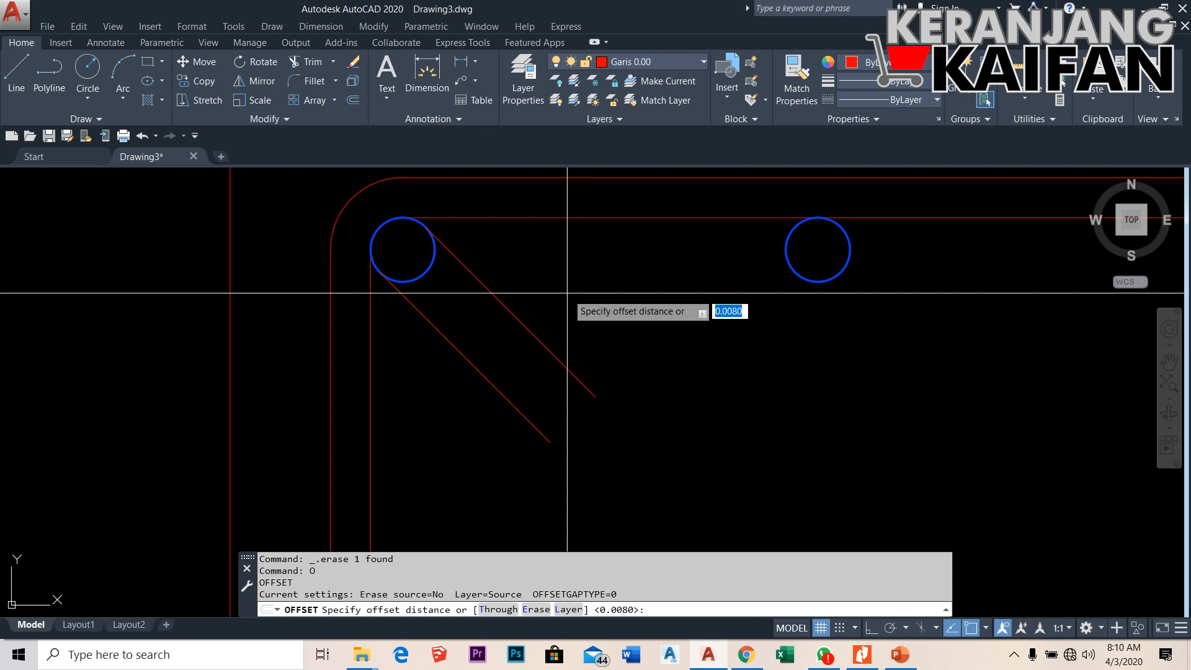
text(0.01)
key(Return)
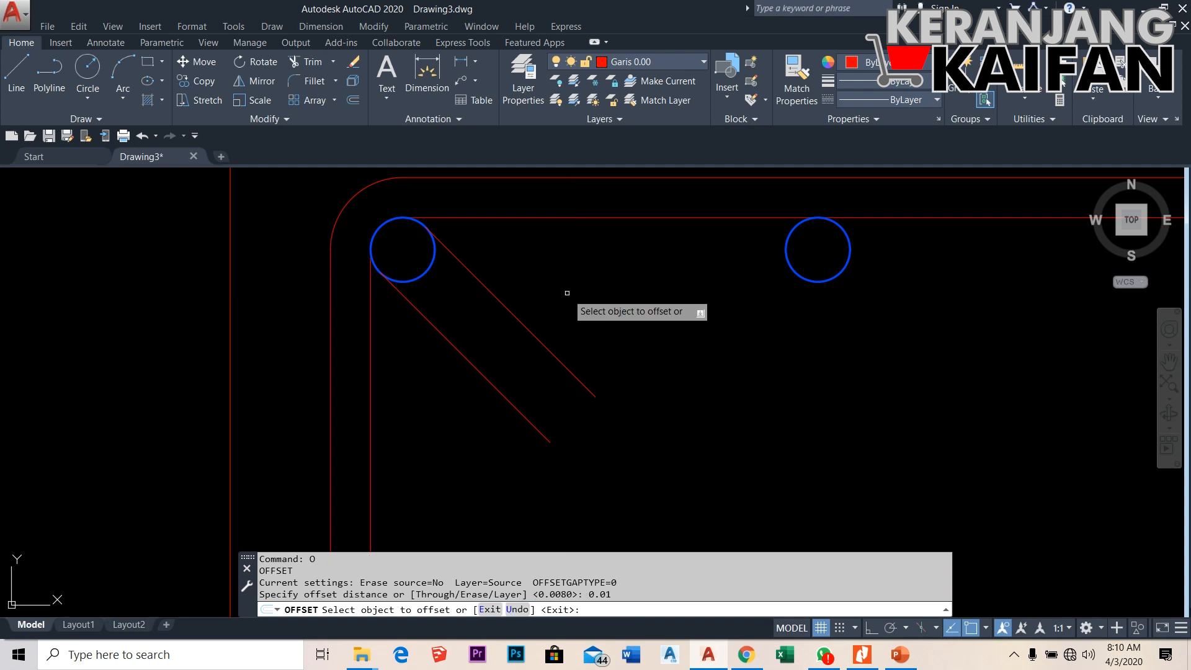
click(549, 348)
click(574, 333)
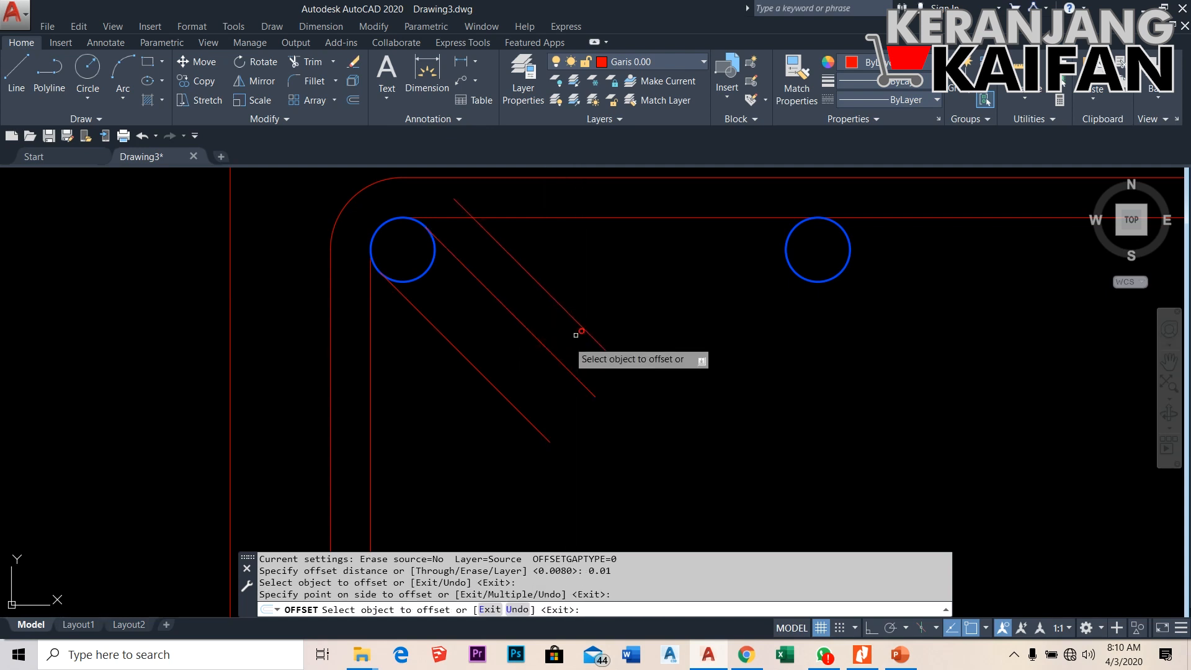
click(504, 395)
click(471, 427)
key(Return)
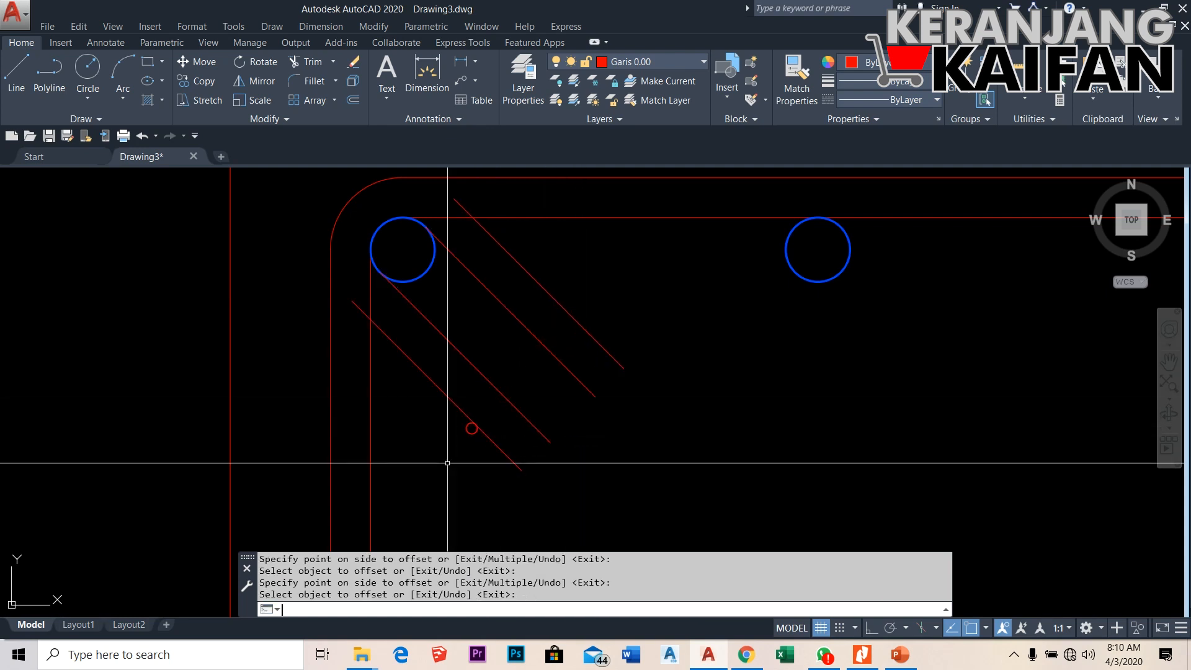
scroll(323, 254, up, 2)
scroll(299, 342, down, 2)
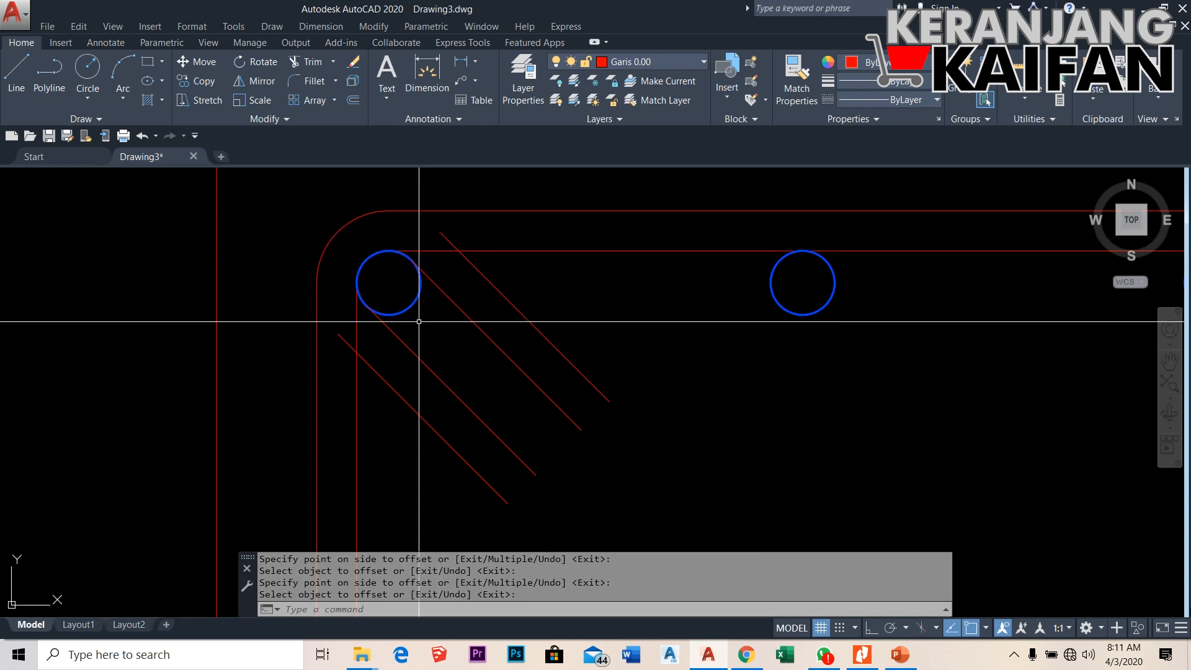
Draw a circle of radius 0.018 centred on the top-left bar, reaching the outer stirrup line
text(c)
key(Return)
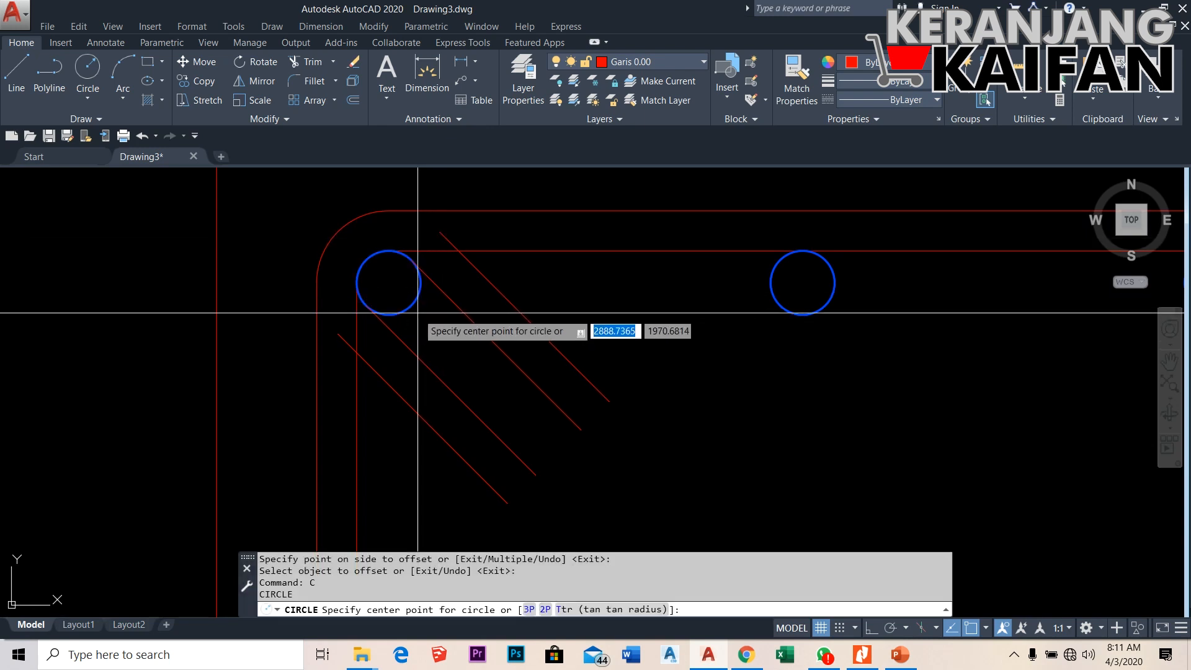
click(389, 282)
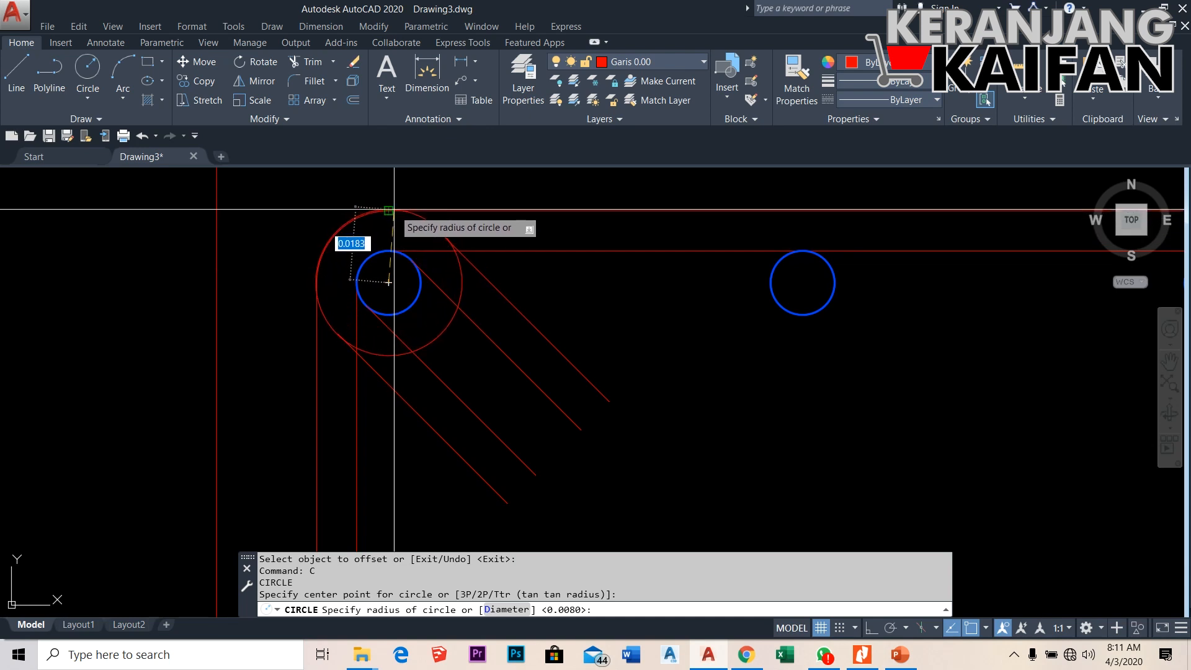
scroll(394, 209, up, 2)
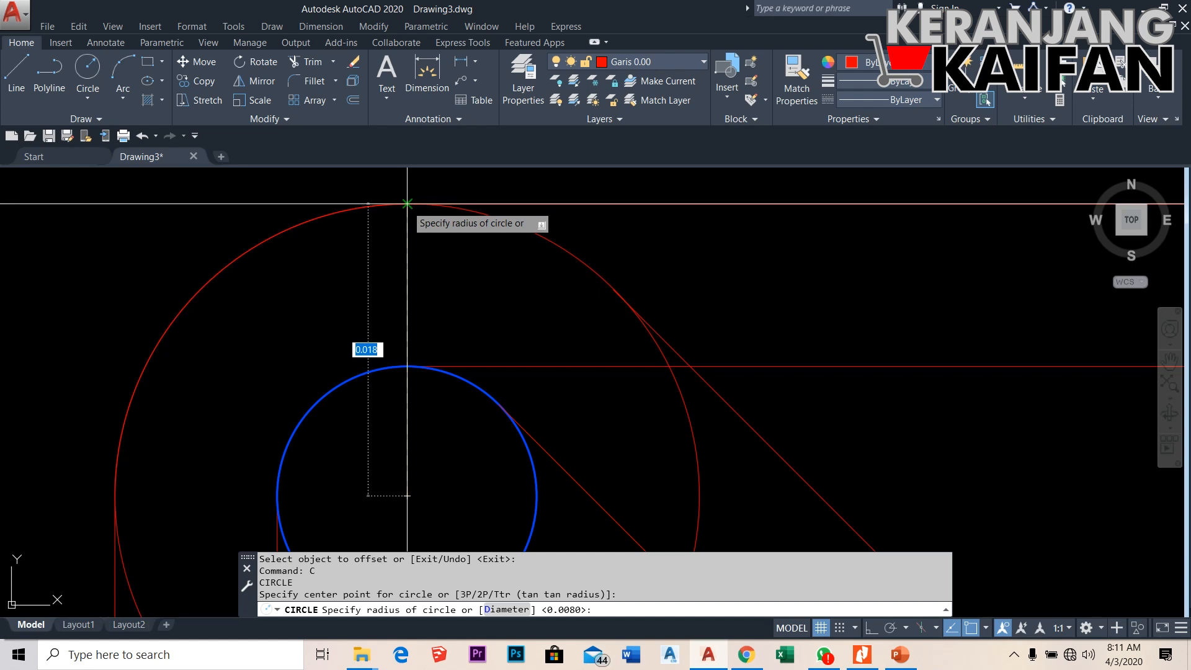
click(407, 204)
scroll(331, 243, down, 4)
key(Return)
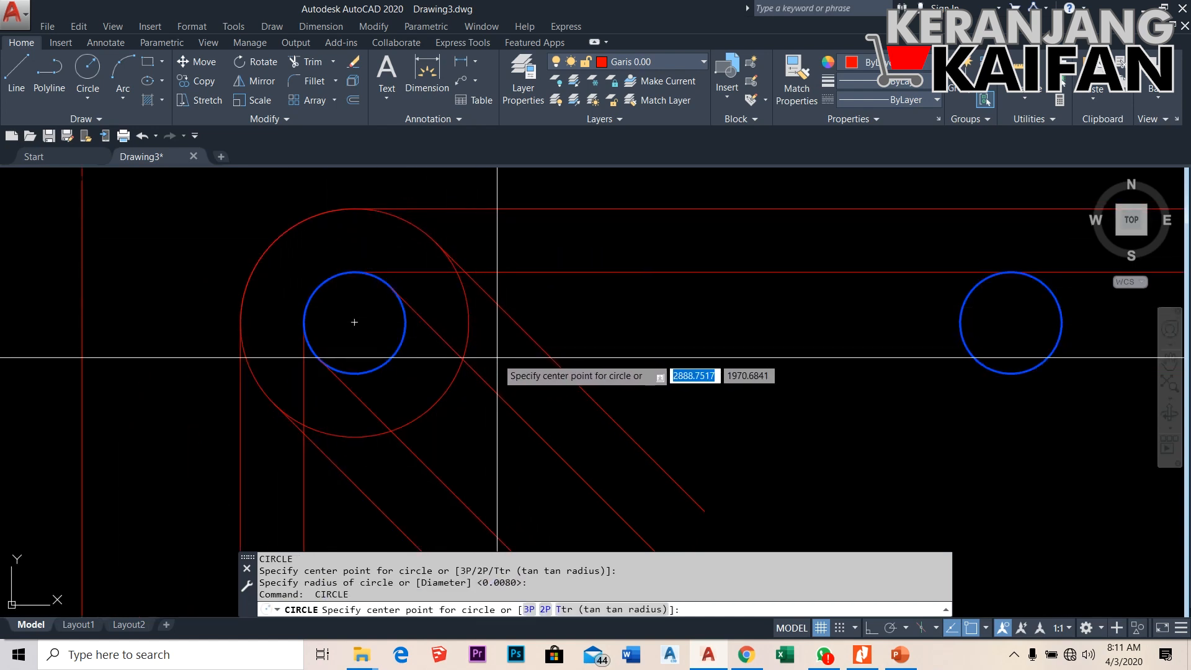
key(Return)
key(Escape)
key(Escape)
key(Escape)
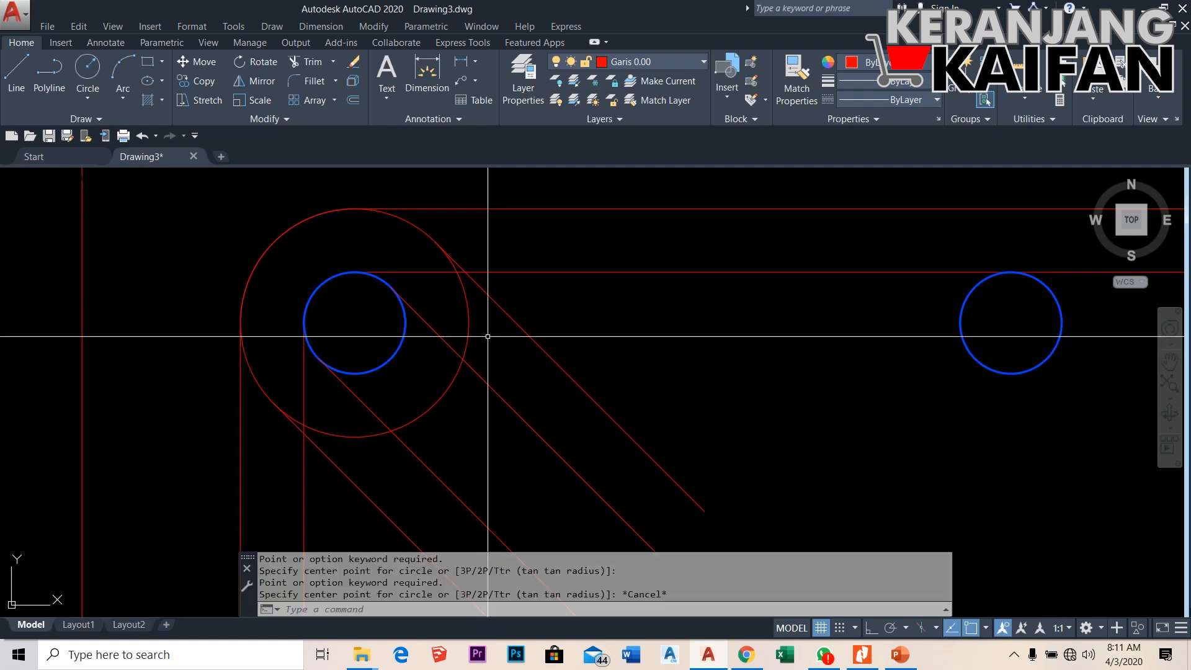
Trim the new circle's lower-left part and the inner frame's left line above the lower diagonal hook
text(tr)
key(Return)
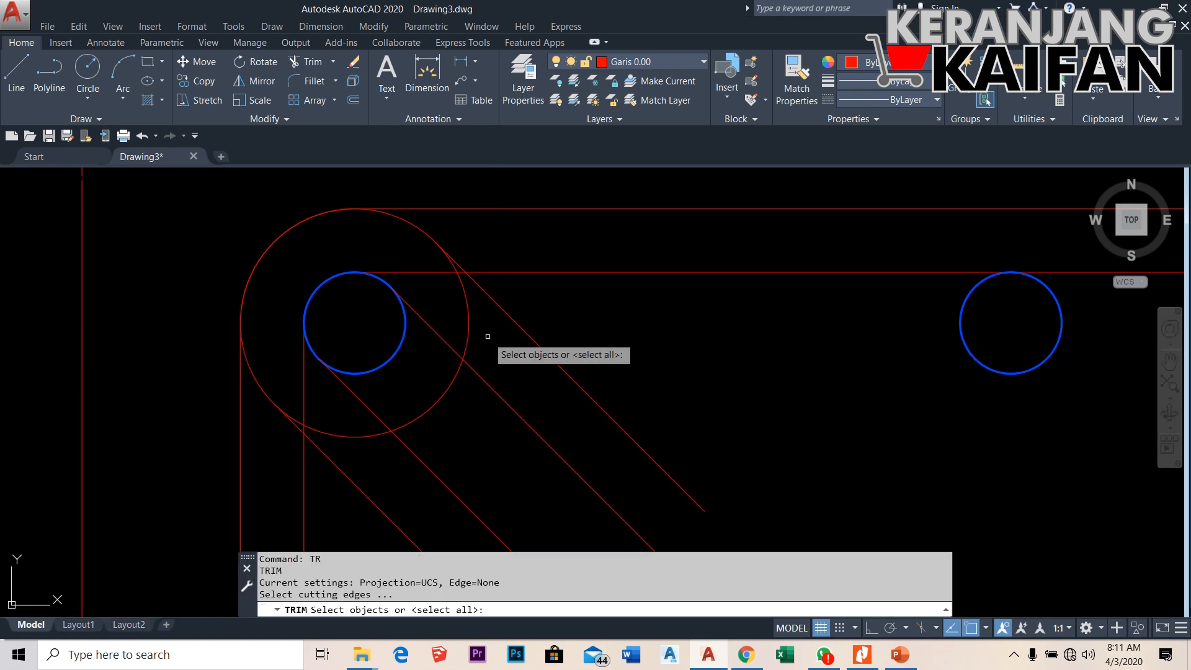
scroll(341, 288, down, 2)
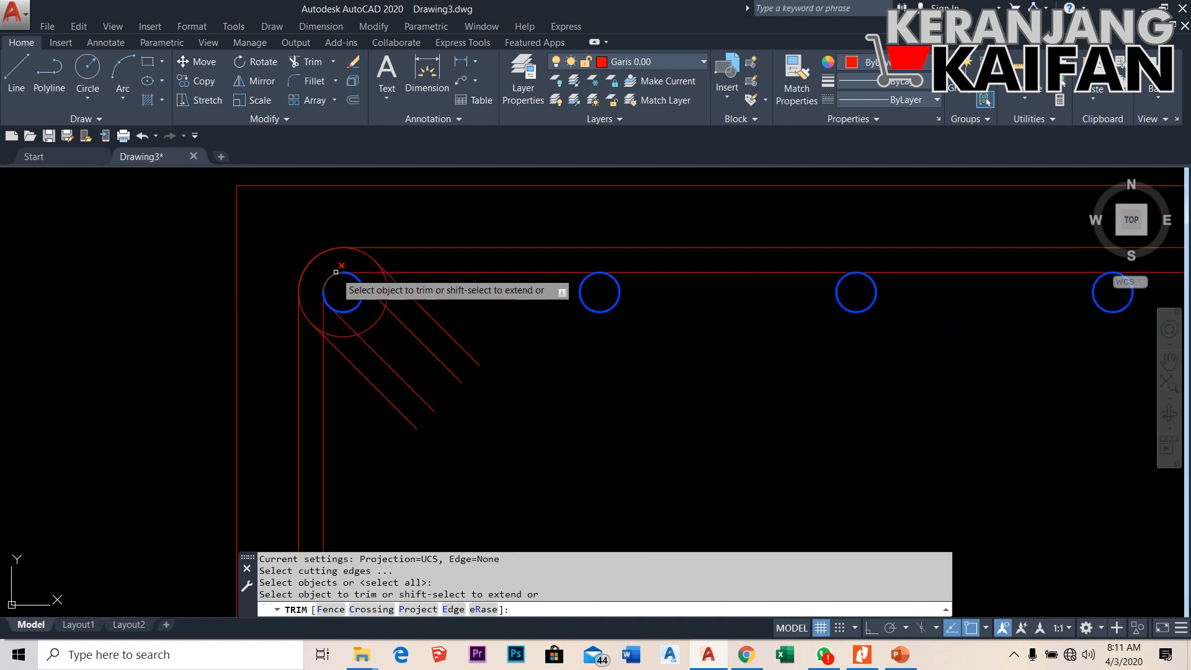
scroll(348, 306, up, 2)
scroll(348, 313, down, 1)
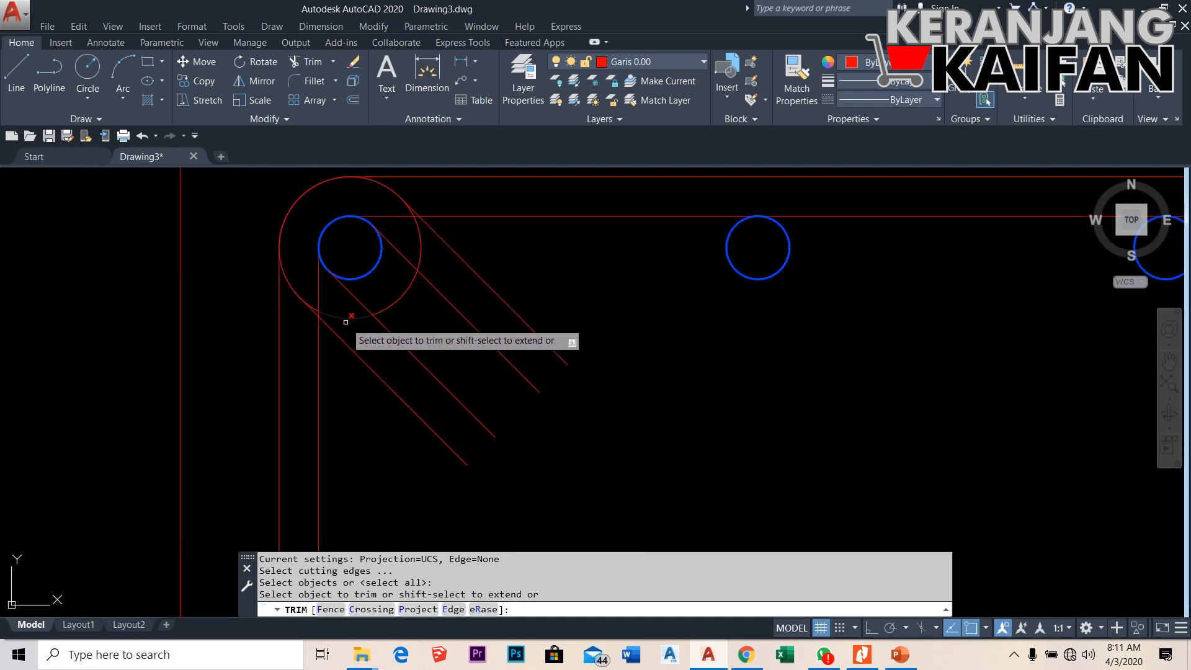
scroll(350, 318, up, 3)
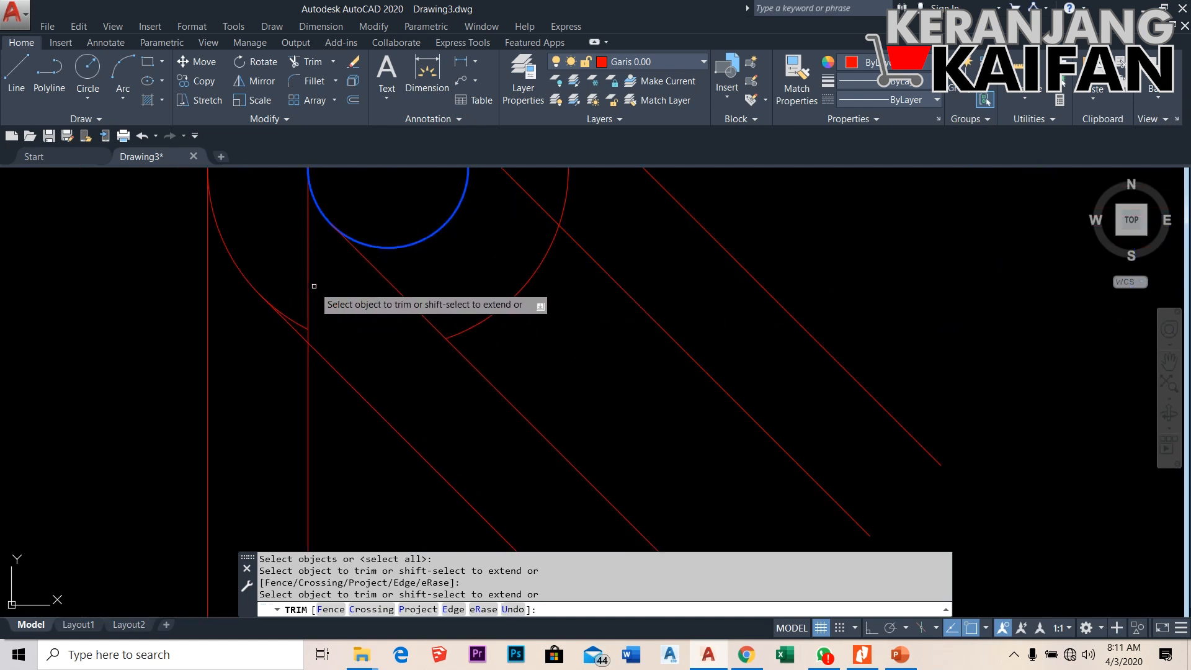
click(310, 290)
scroll(299, 331, up, 1)
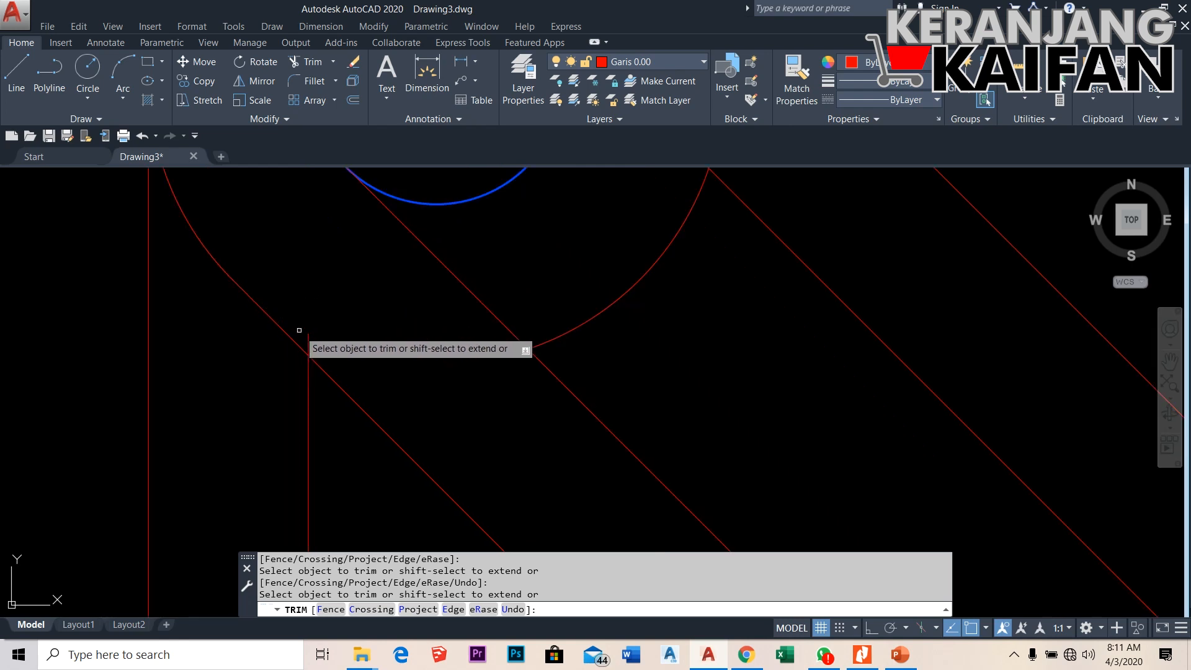
Trim the circle's upper-right arc and the upper hook's end beyond the inner frame, and erase the leftover arc between the hooks
scroll(354, 340, down, 4)
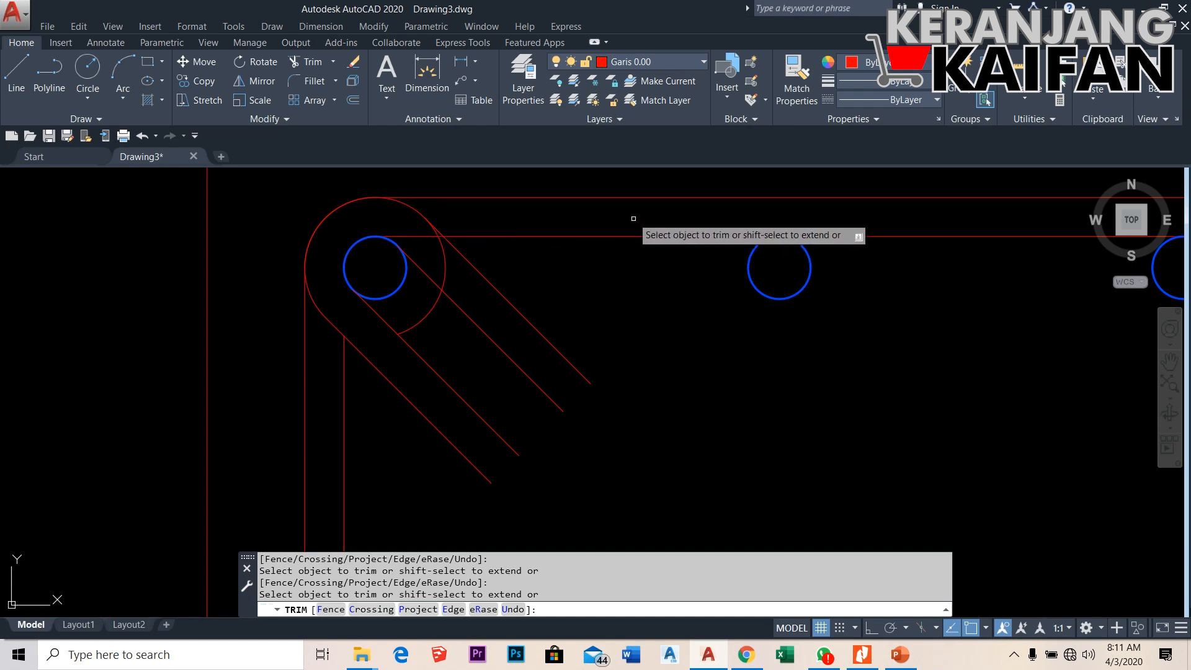
click(403, 203)
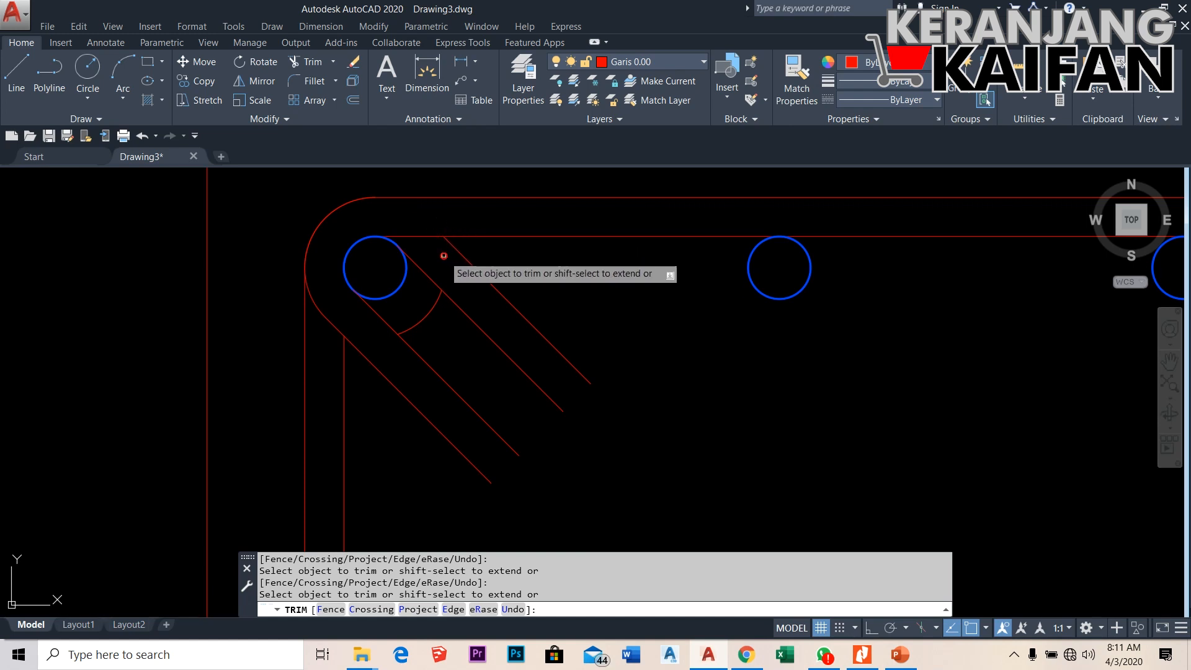
key(Escape)
click(426, 317)
mouse_move(427, 318)
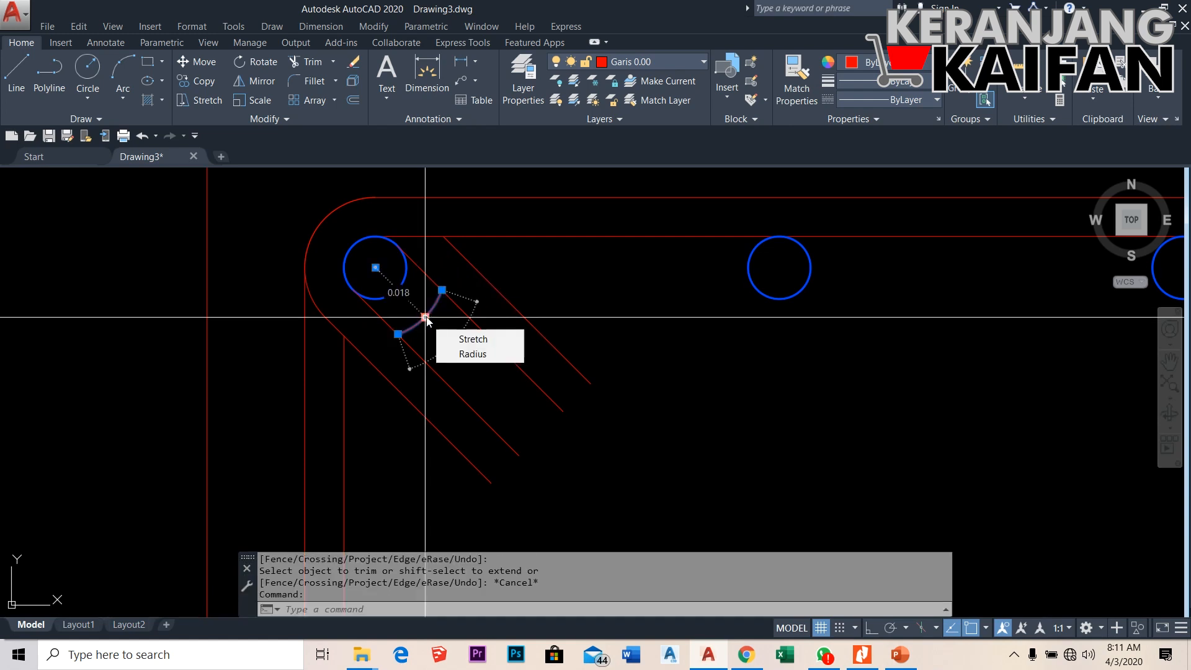
key(Delete)
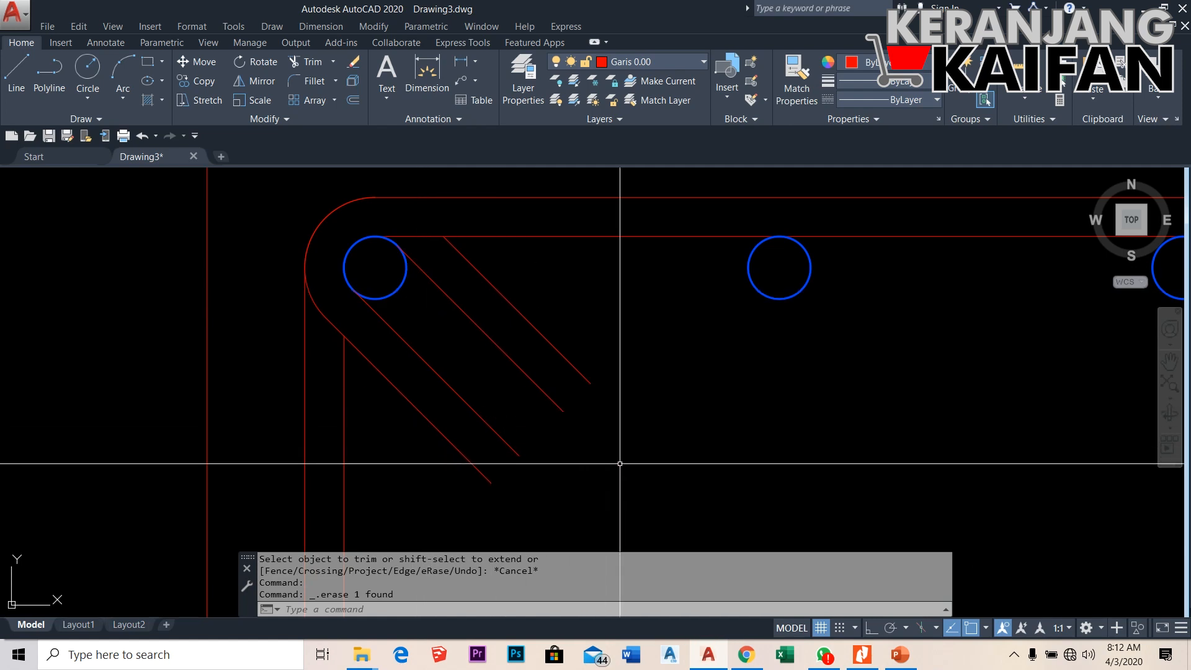
Close the open lower ends of both diagonal hooks with short lines joining each pair of diagonals
text(L)
key(Return)
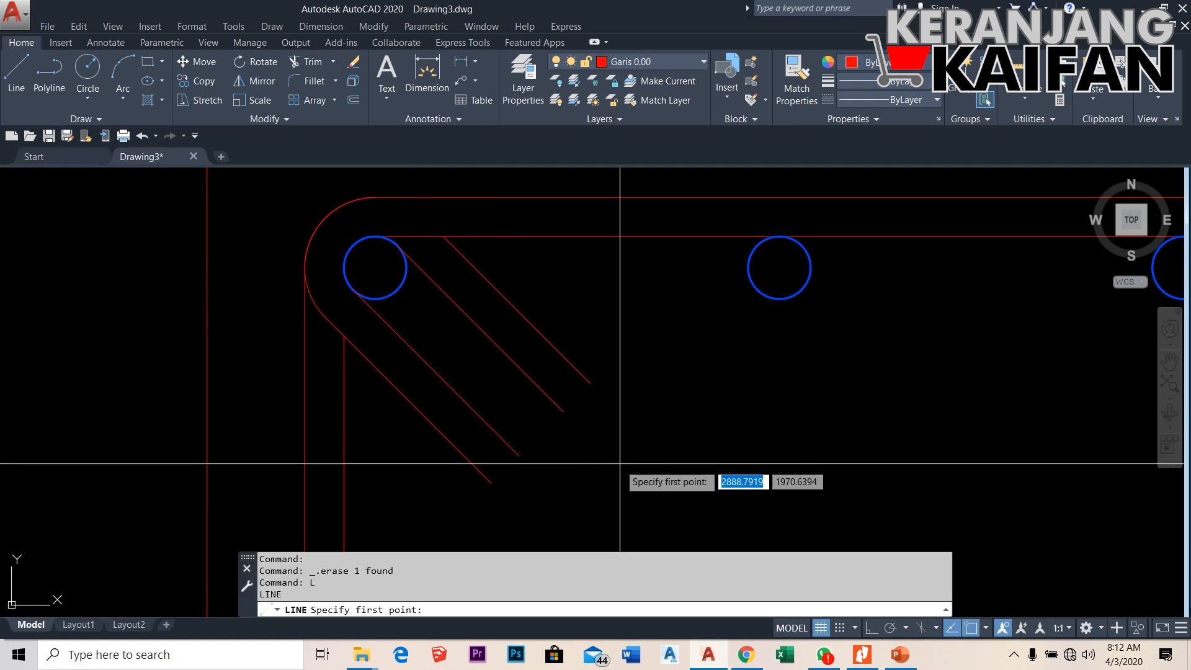
click(562, 410)
click(590, 382)
key(Return)
key(Return)
click(519, 455)
click(491, 482)
key(Return)
Move both rounded stirrup frames, the corner arc and all the hook lines to the Garis 0.20 layer
scroll(347, 351, down, 4)
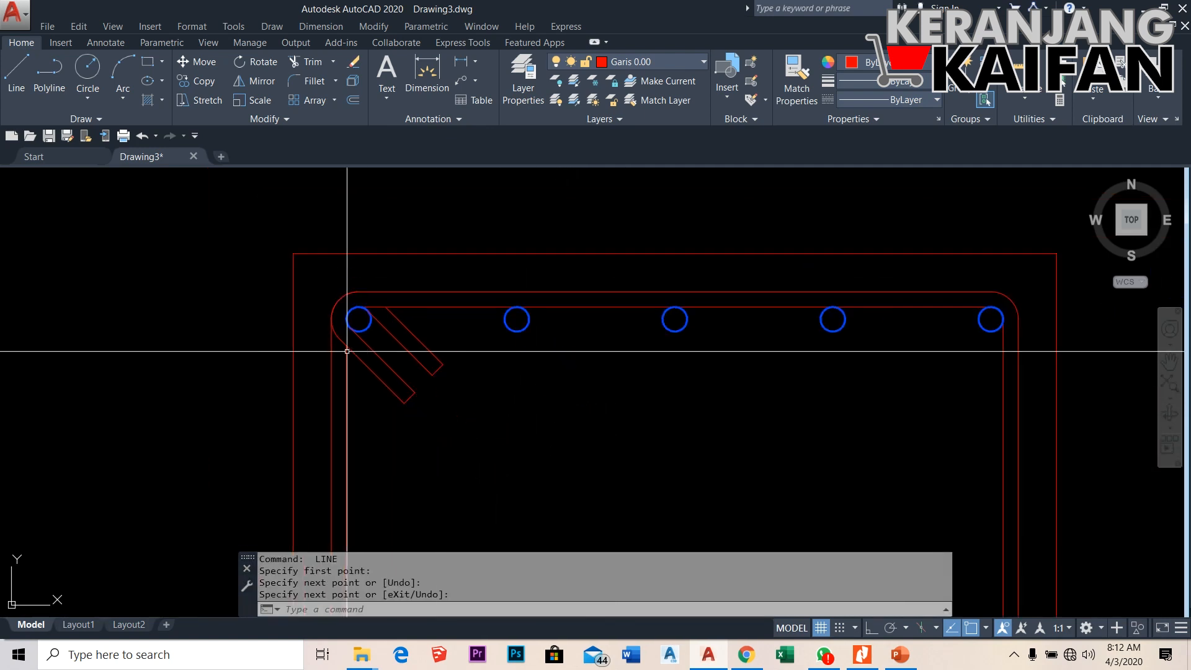
scroll(360, 262, down, 2)
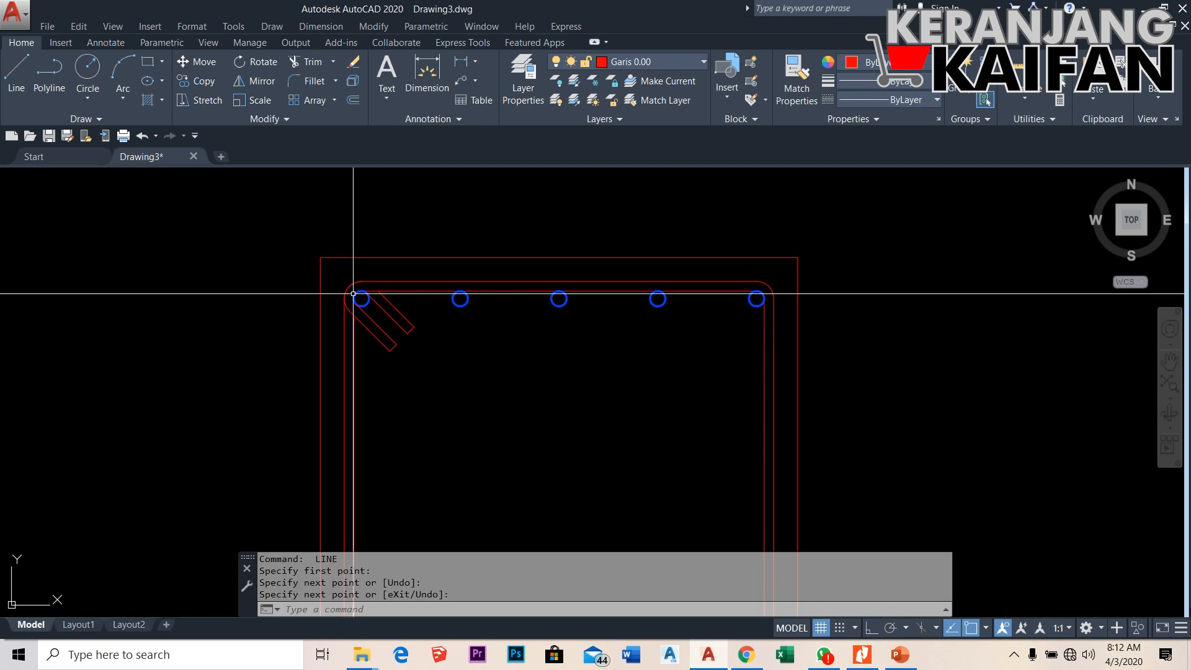
scroll(362, 292, up, 2)
scroll(363, 297, down, 2)
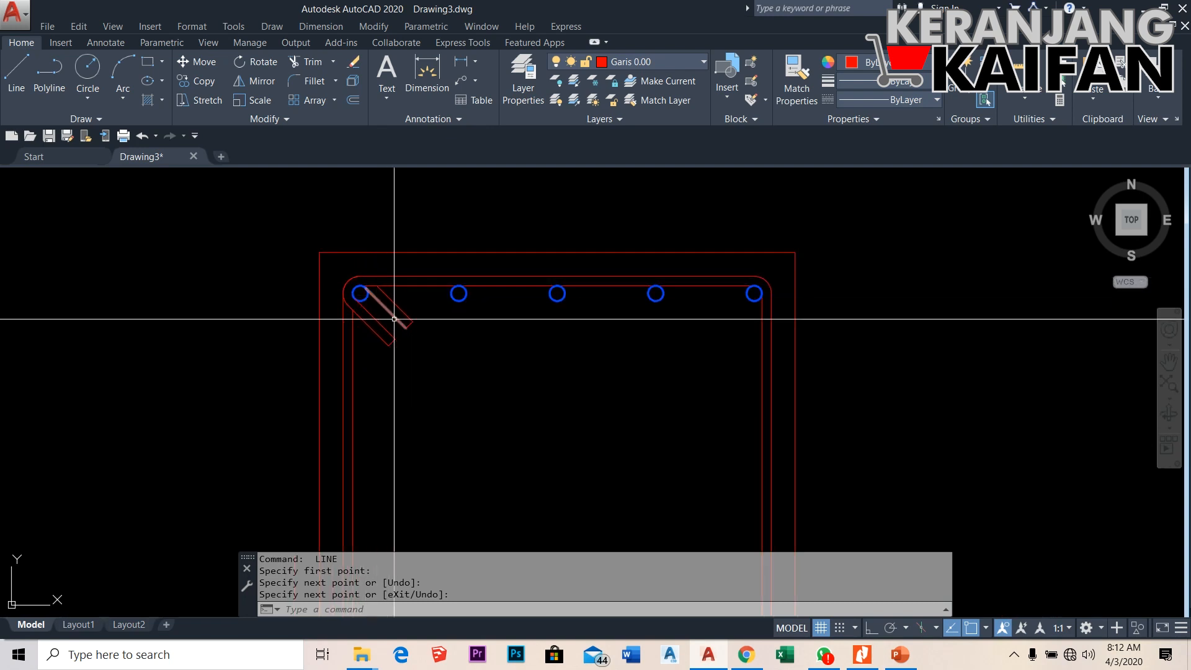
scroll(407, 319, up, 4)
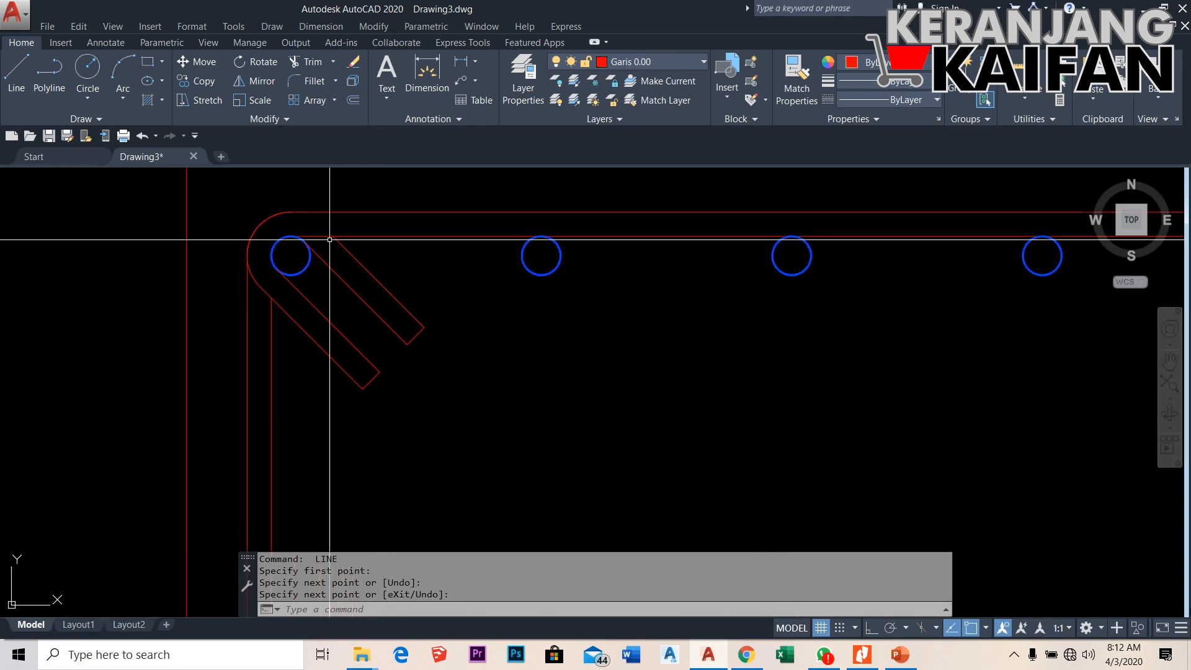
click(266, 219)
click(293, 318)
click(352, 344)
click(375, 378)
click(395, 332)
click(410, 315)
click(417, 335)
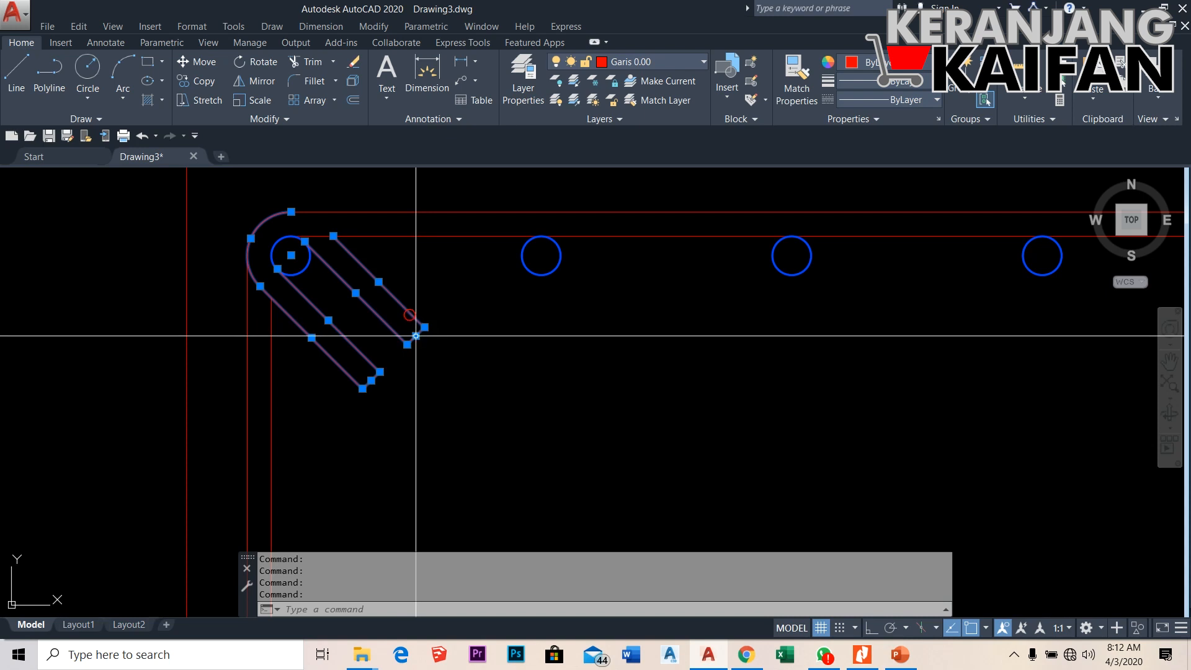
click(324, 234)
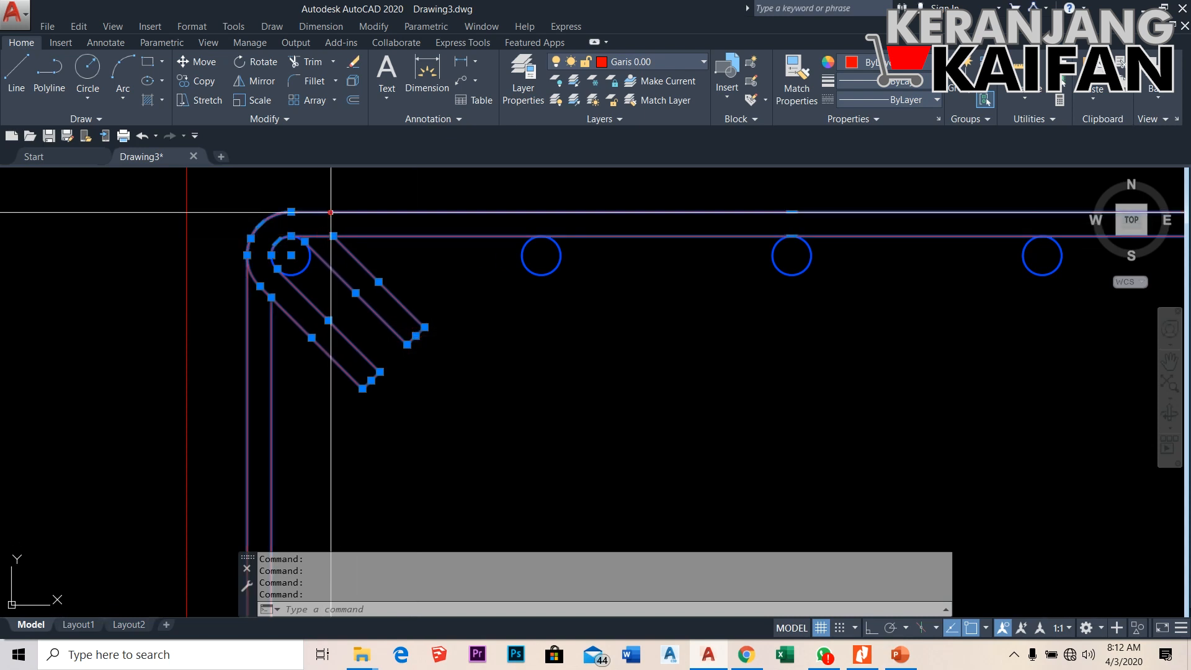
scroll(212, 204, down, 4)
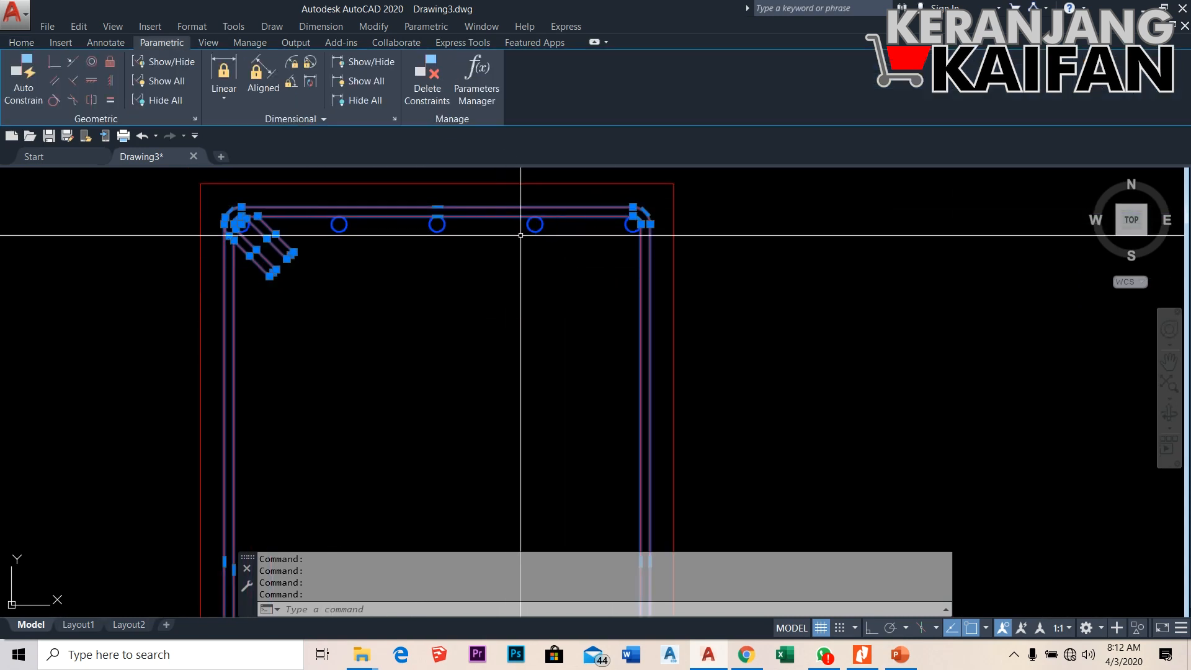
scroll(571, 391, down, 3)
scroll(571, 391, up, 2)
scroll(572, 391, down, 3)
scroll(564, 389, up, 3)
scroll(564, 389, down, 4)
scroll(537, 175, up, 3)
click(22, 43)
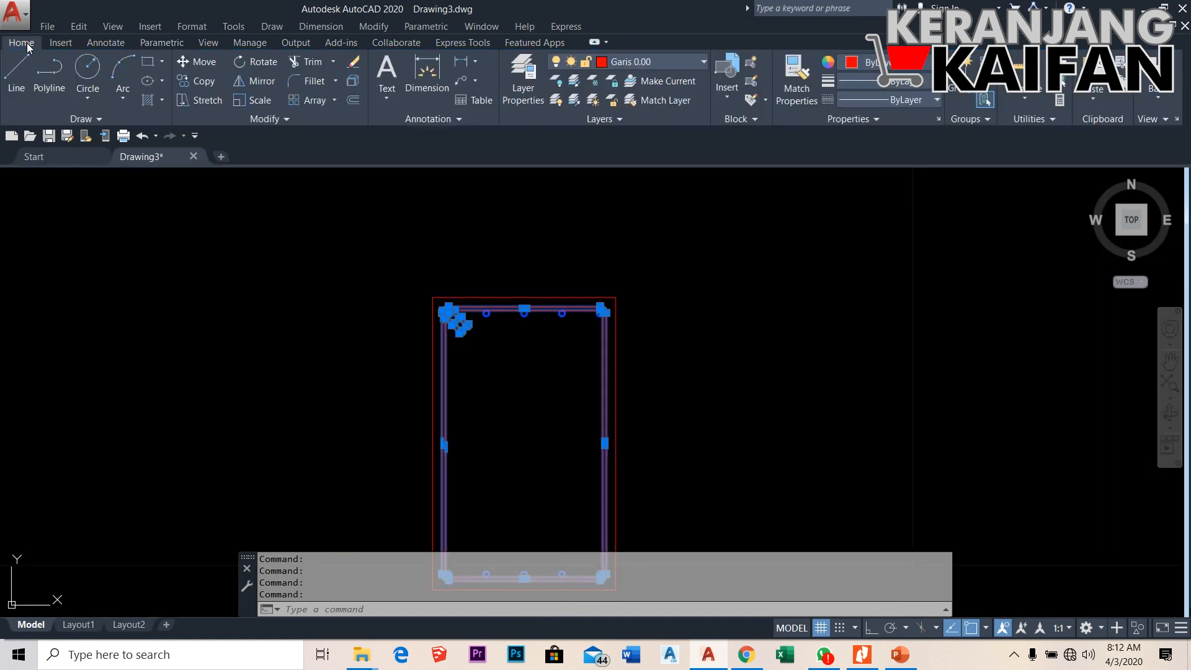
click(672, 62)
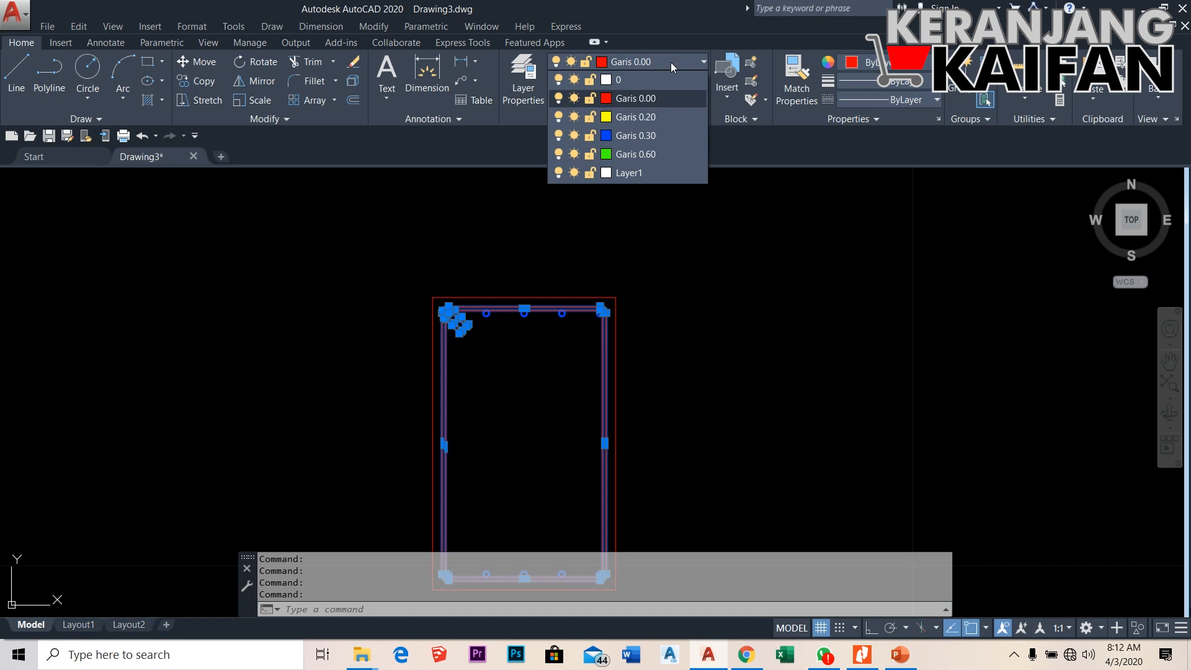
click(657, 116)
key(Escape)
key(Escape)
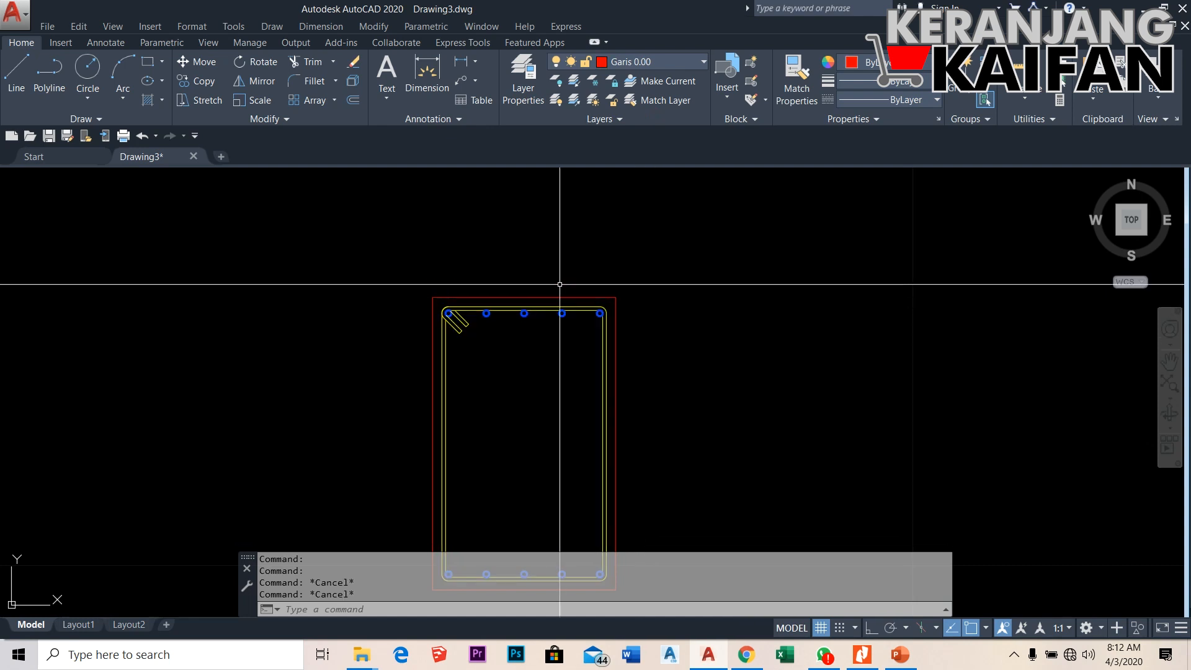
Move the outer column rectangle to the Garis 0.60 layer
scroll(559, 284, up, 2)
click(540, 304)
scroll(472, 270, up, 2)
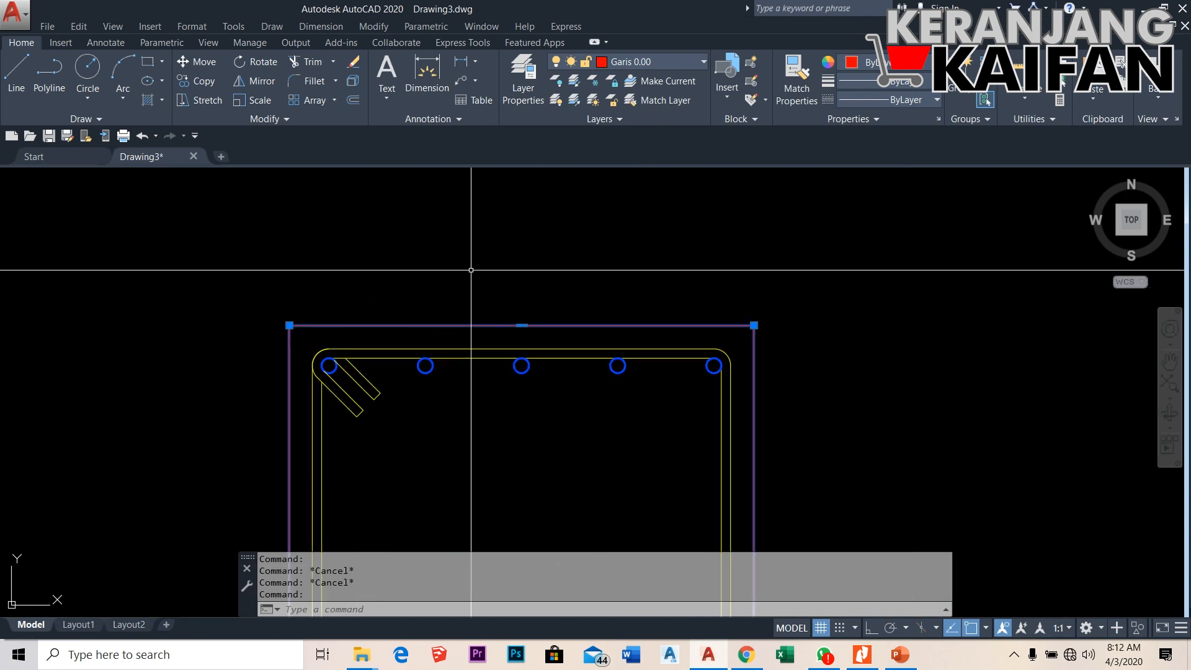
scroll(472, 270, down, 4)
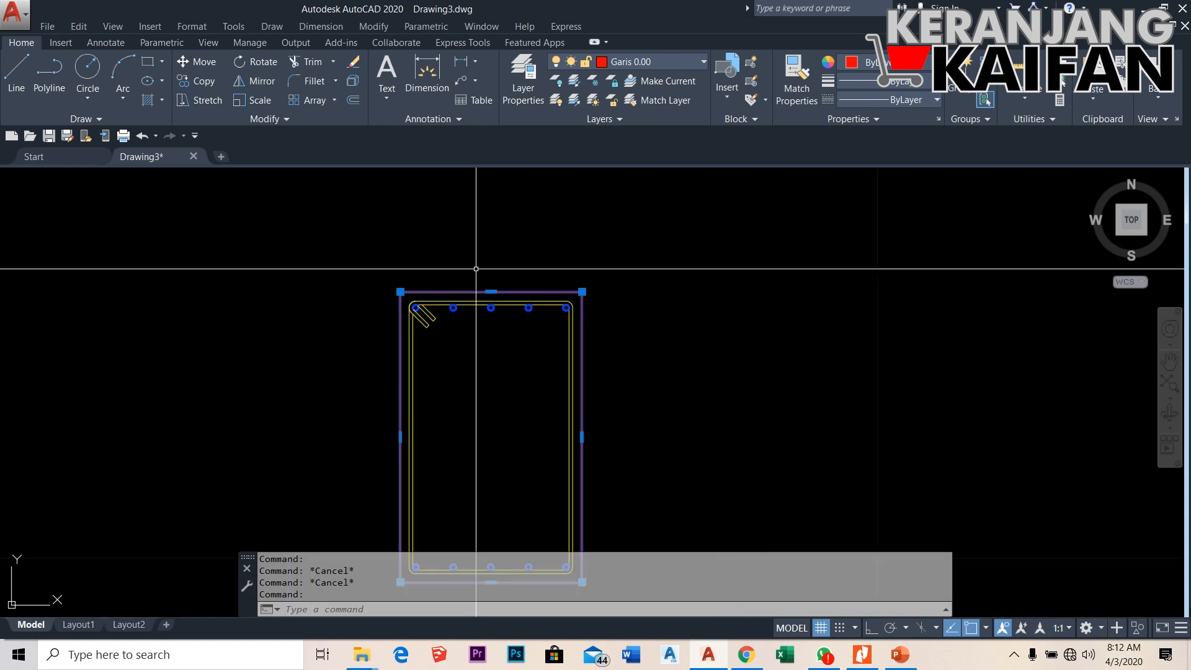
click(682, 62)
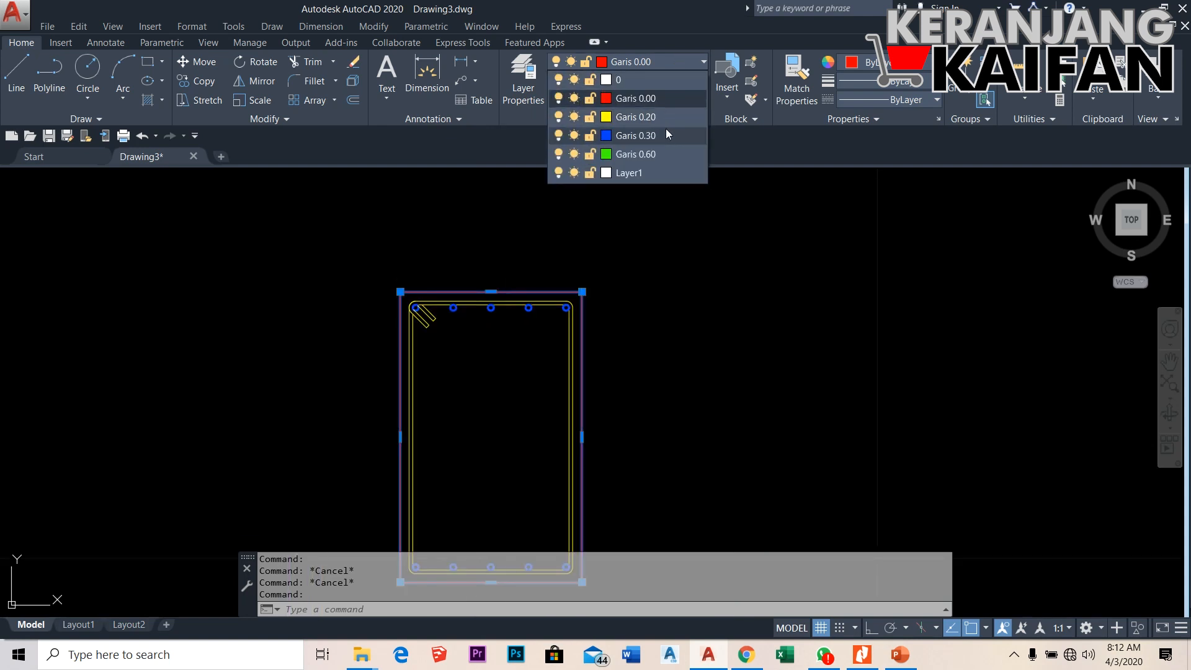
click(655, 154)
key(Escape)
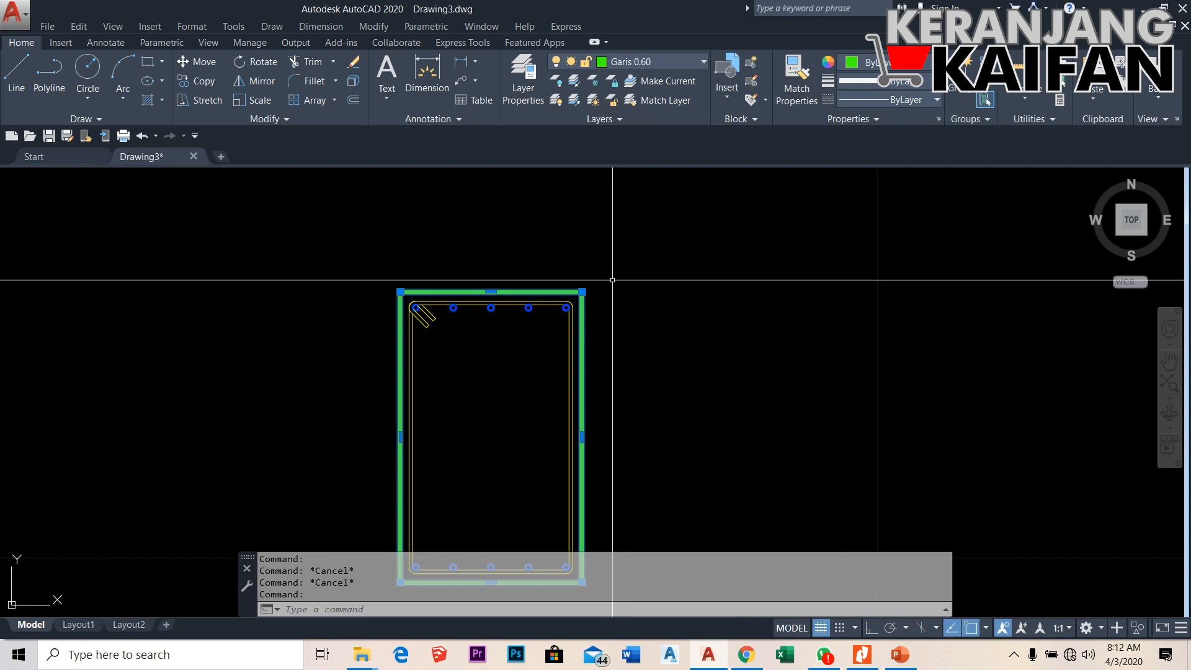
scroll(465, 372, down, 3)
scroll(426, 324, up, 3)
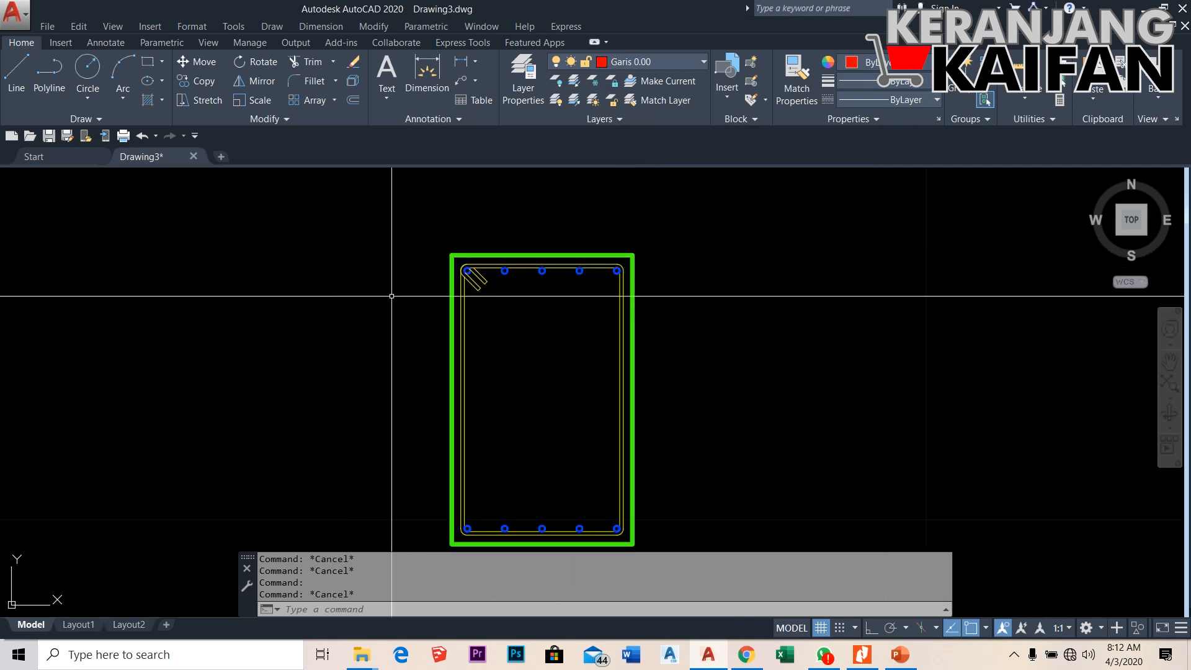
click(1014, 654)
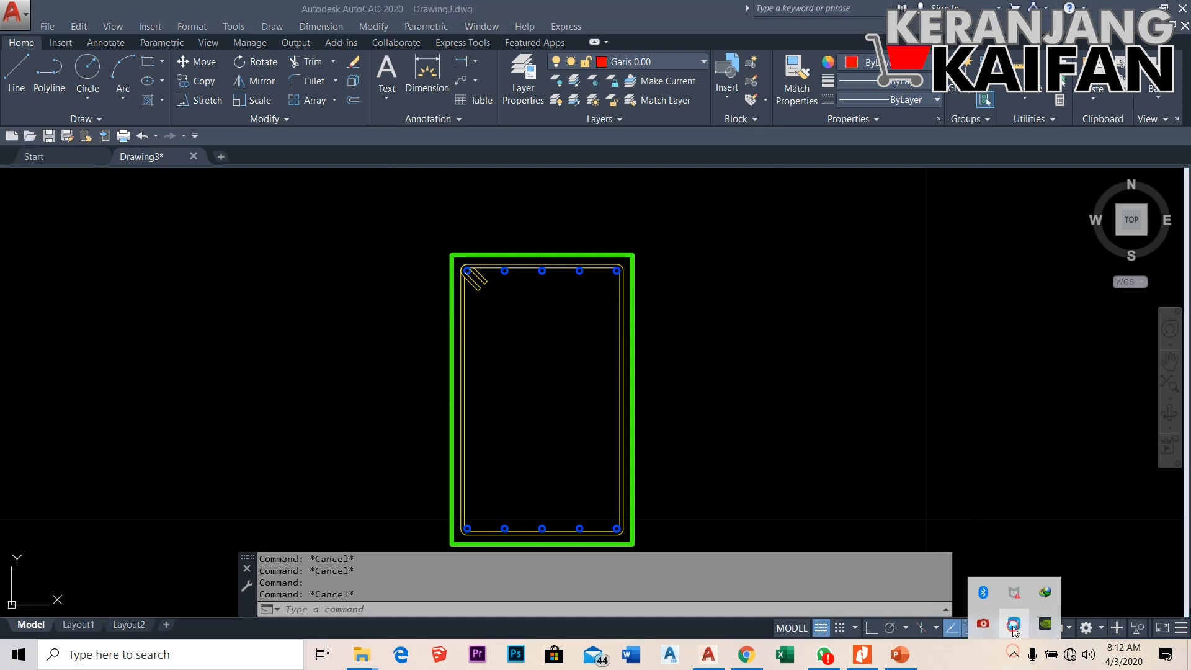
click(1013, 625)
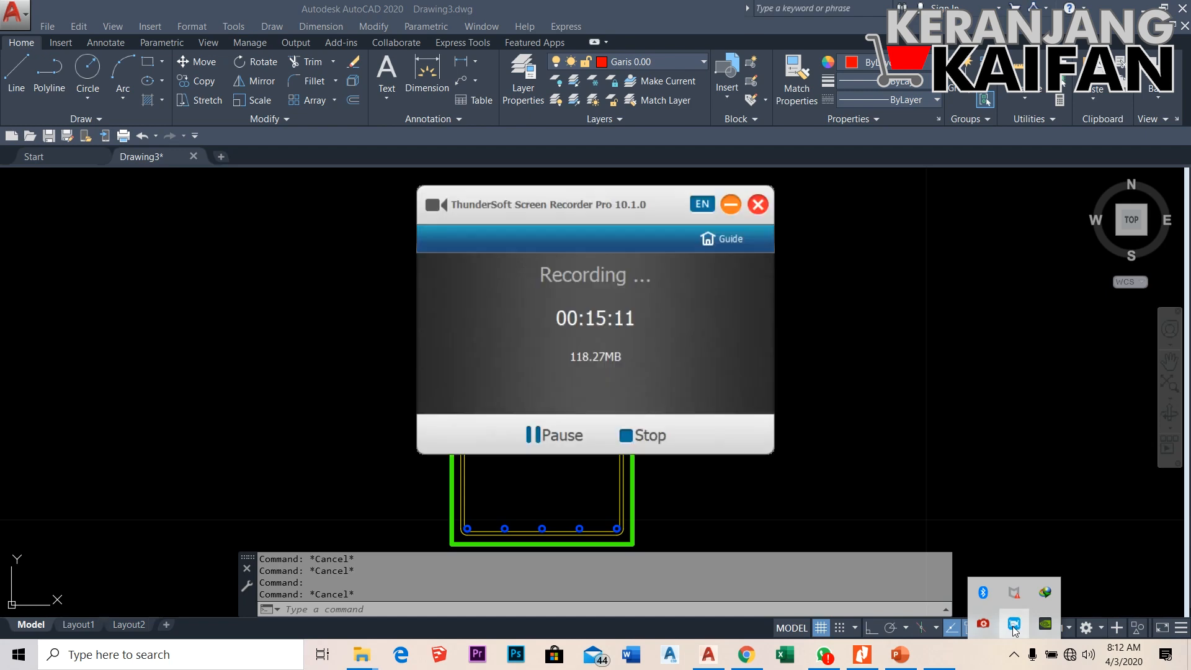